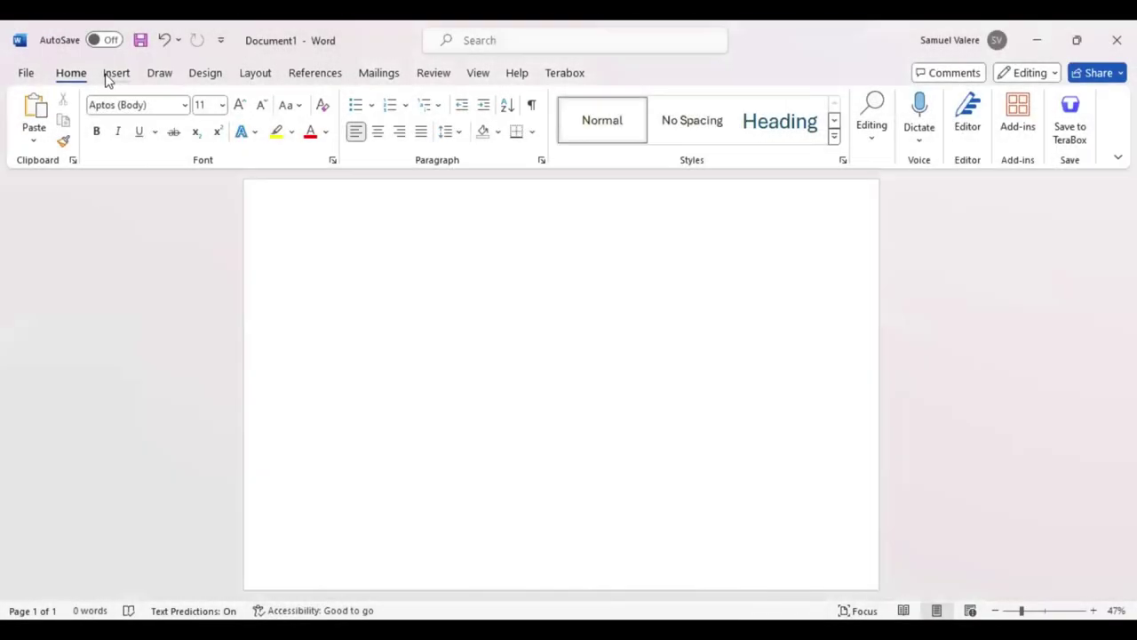
Step: Draw an 11.2" by 18.07" rectangle over the whole page and fill it pale cream
click(111, 78)
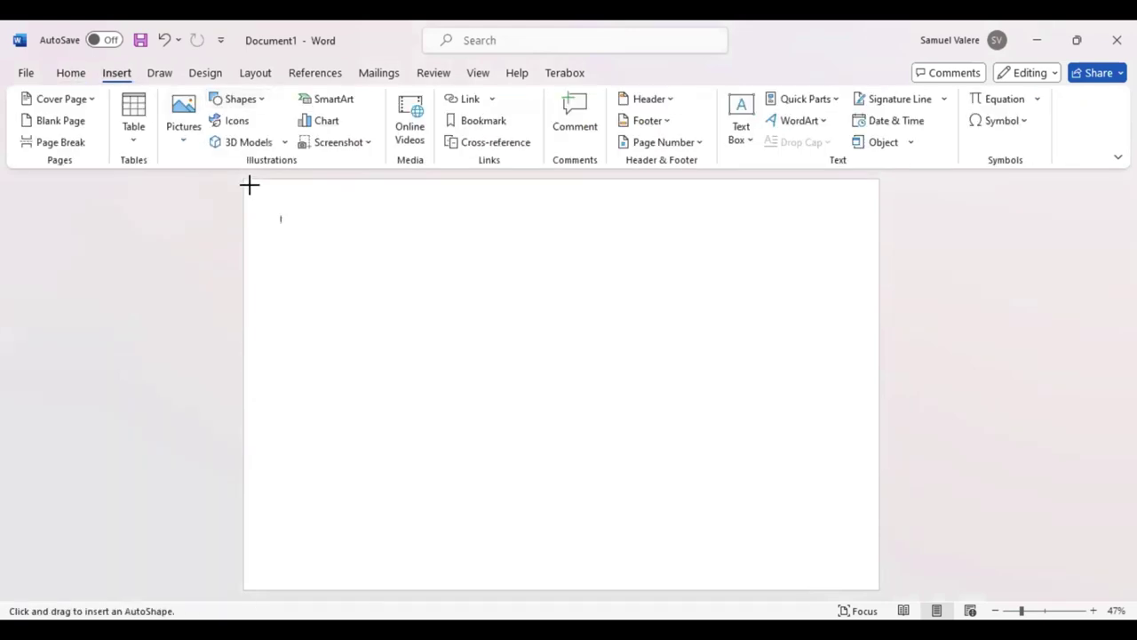
drag(248, 183, 834, 500)
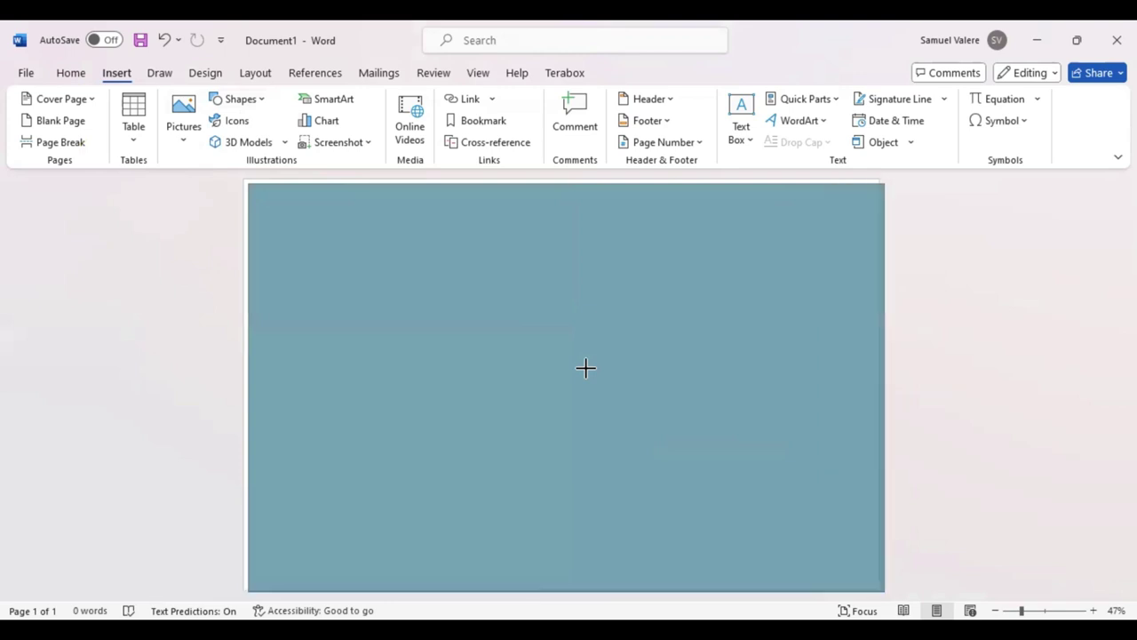
drag(585, 367, 706, 481)
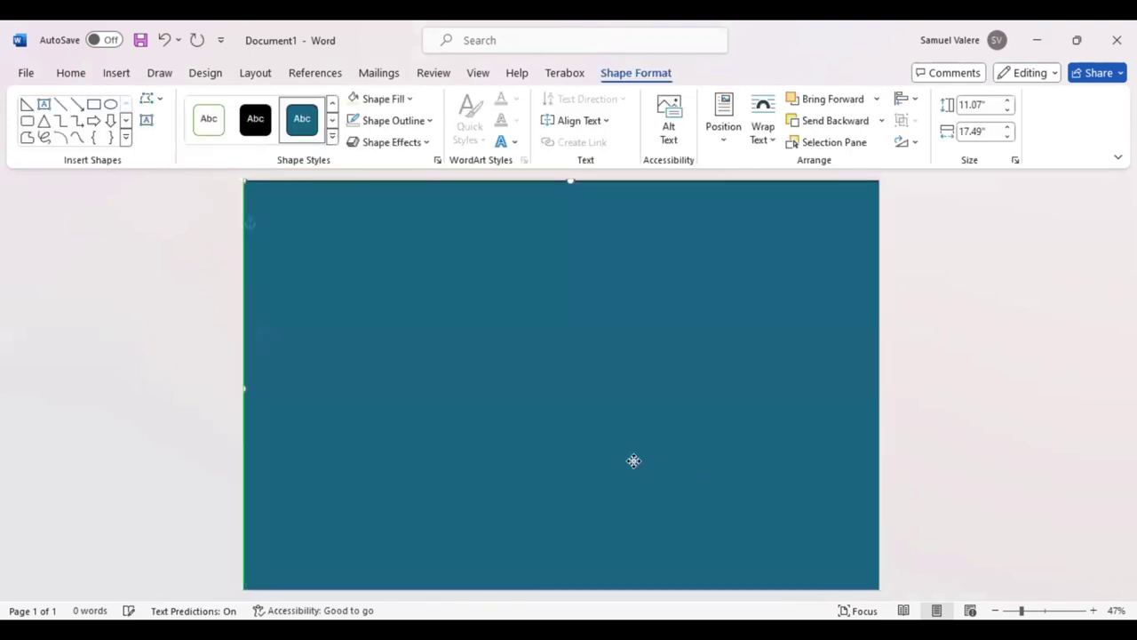
drag(879, 388, 873, 389)
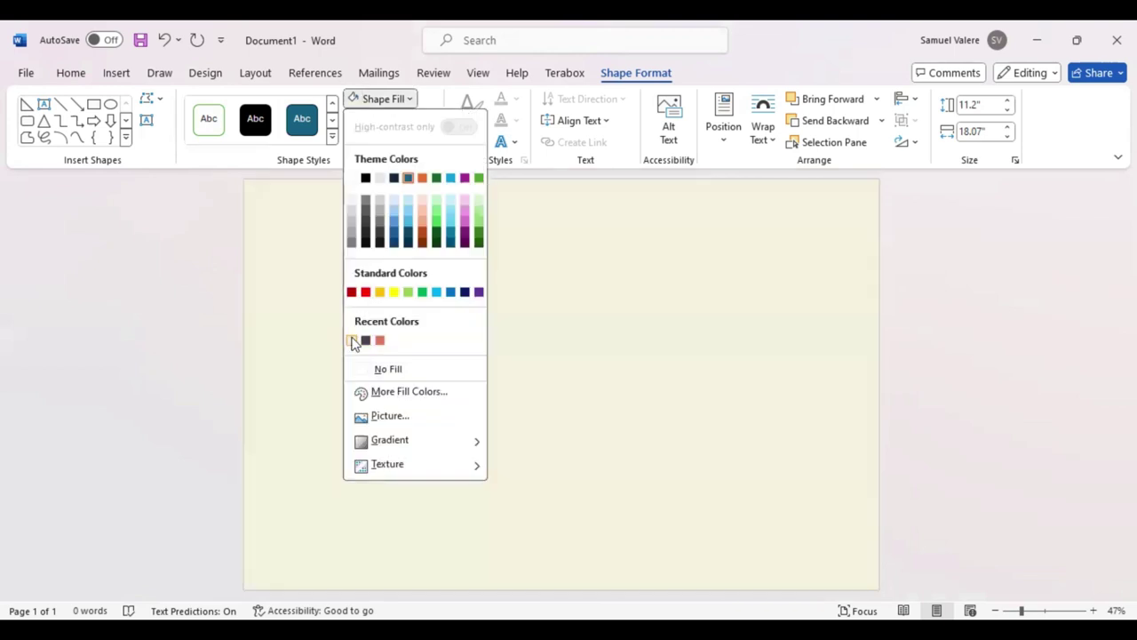
click(353, 342)
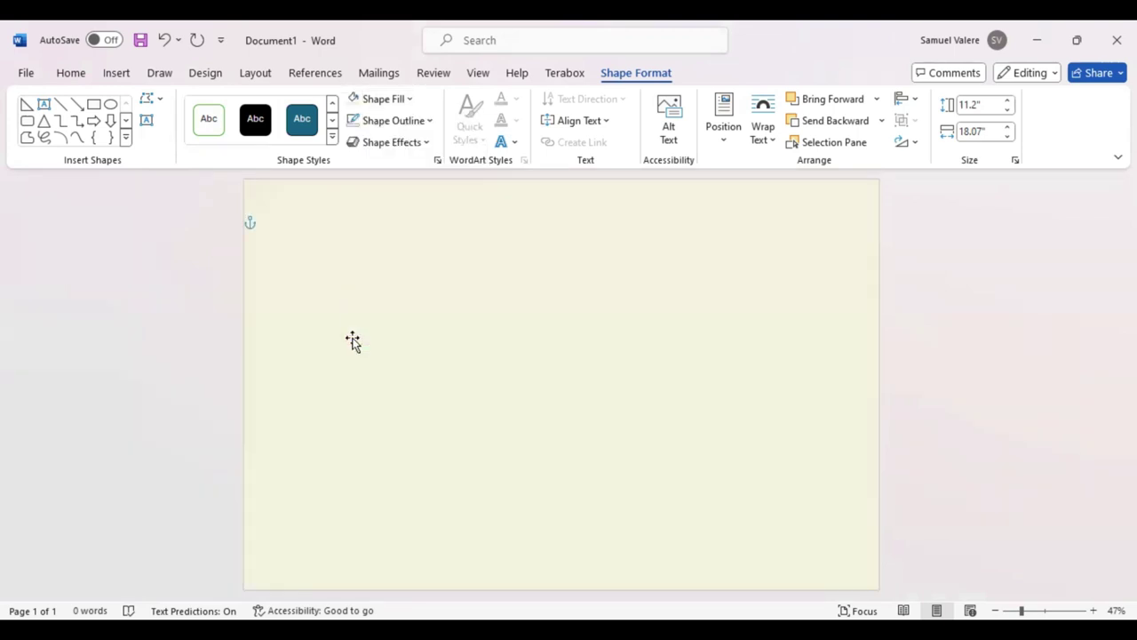
Step: Draw a 3.53" by 16.98" dark teal rectangle spanning the full page width along the bottom
click(93, 104)
drag(327, 339, 783, 468)
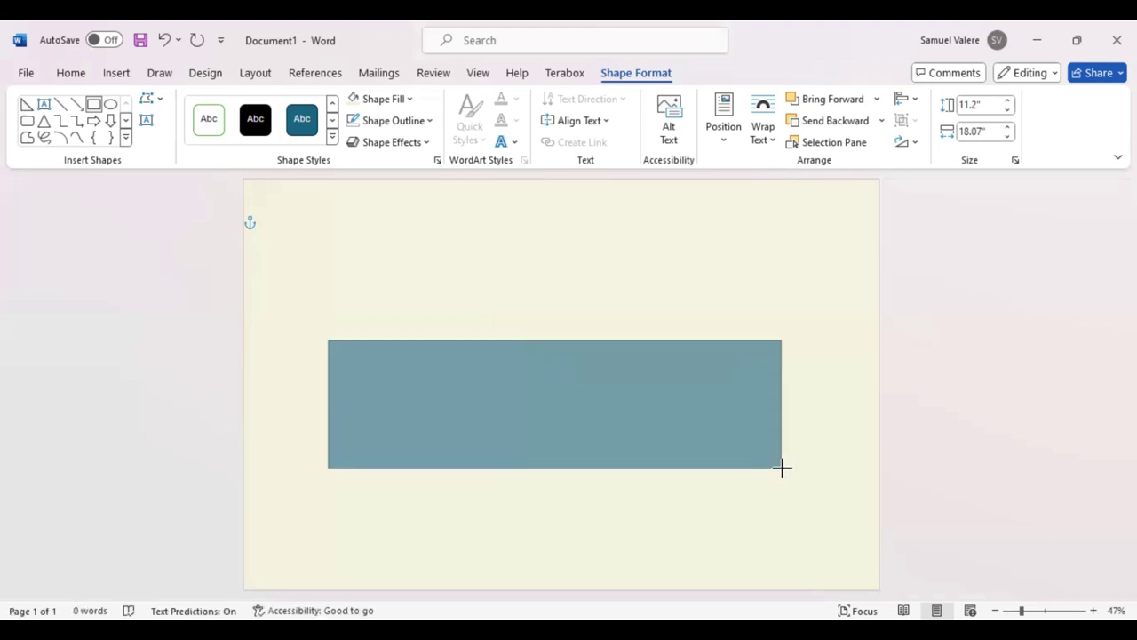
drag(552, 446, 532, 516)
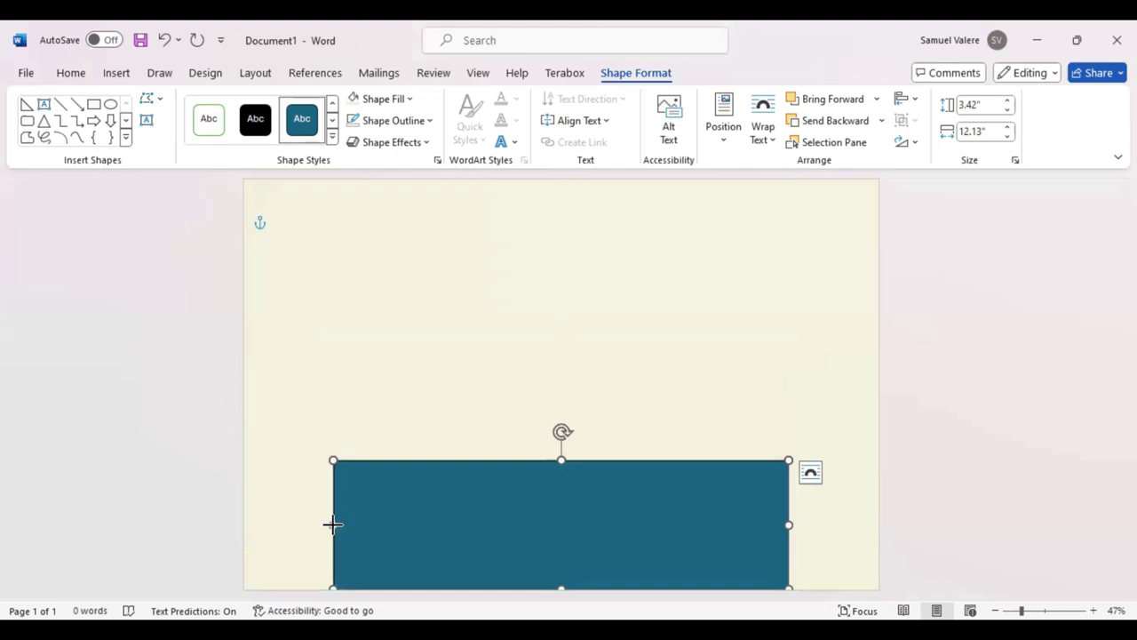
drag(333, 524, 239, 526)
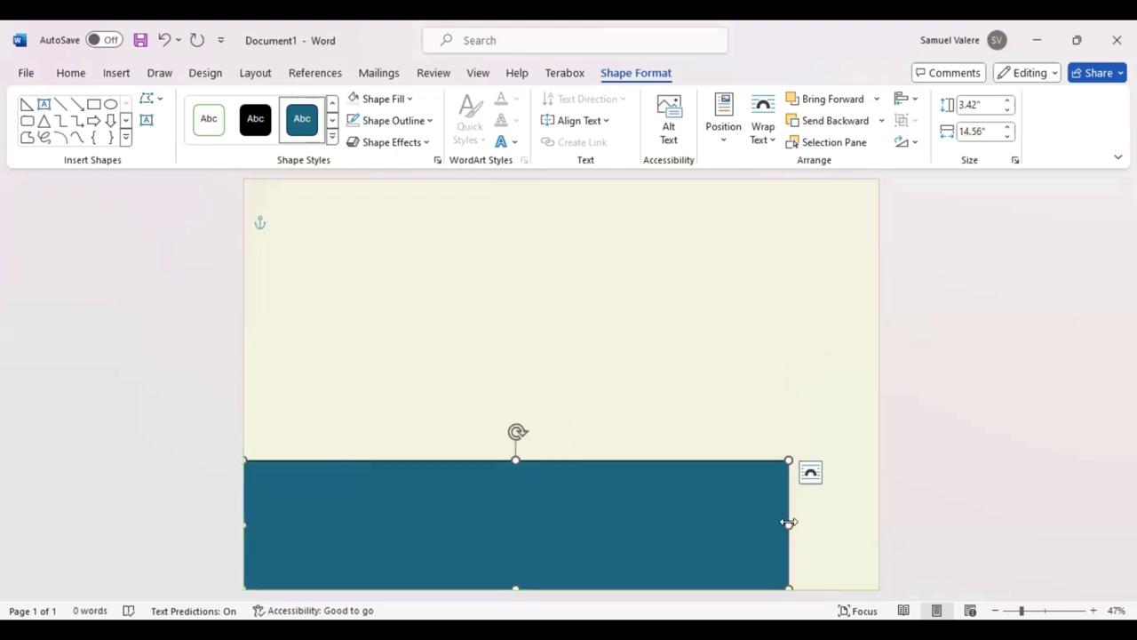
drag(789, 524, 880, 529)
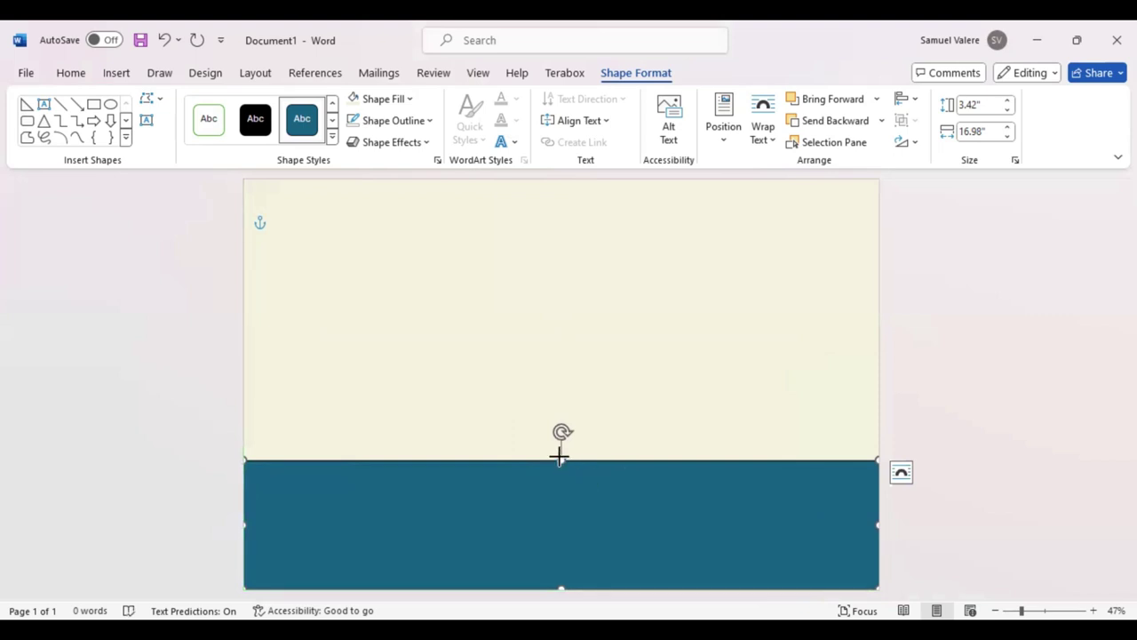
drag(558, 456, 559, 456)
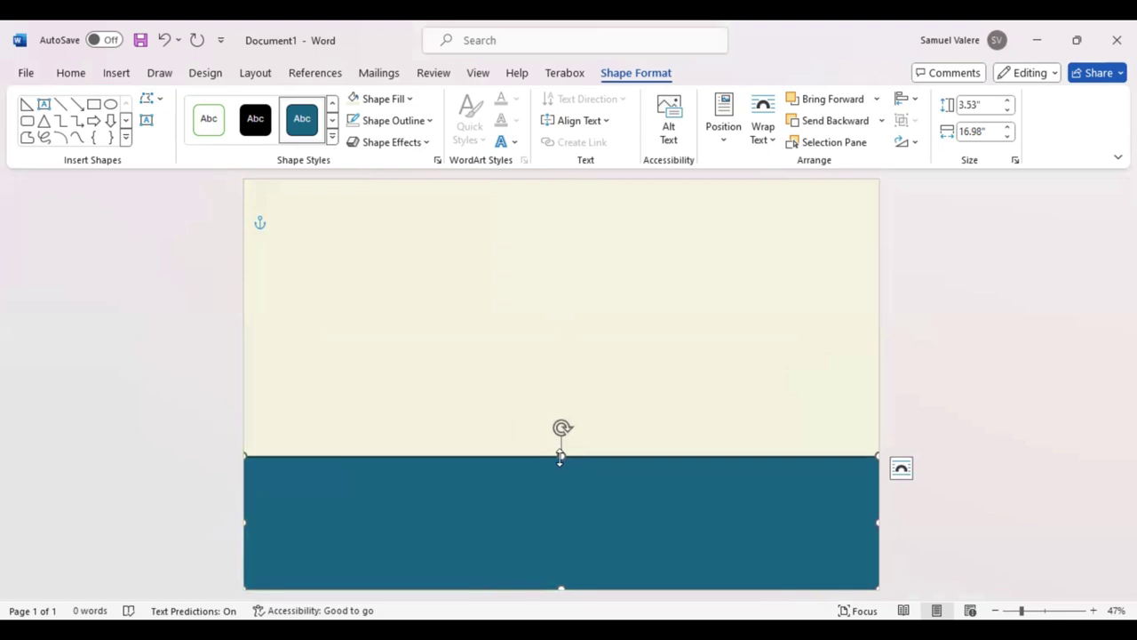
Step: Add a midpoint to the band's top edge in Edit Points and pull it down into a centre V
right_click(565, 337)
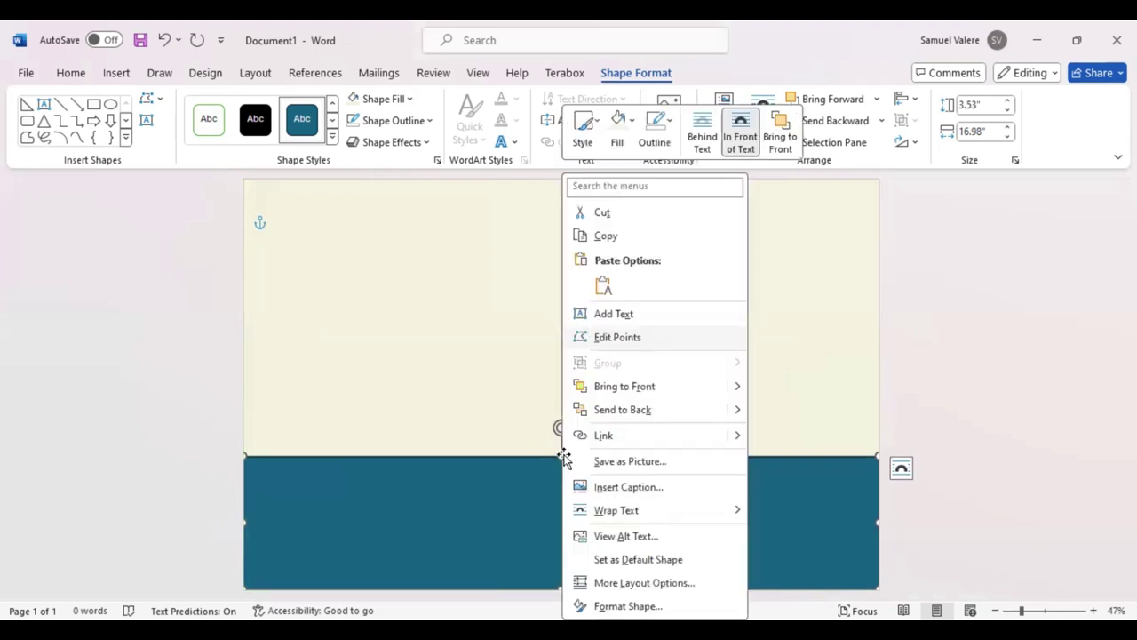
key(Return)
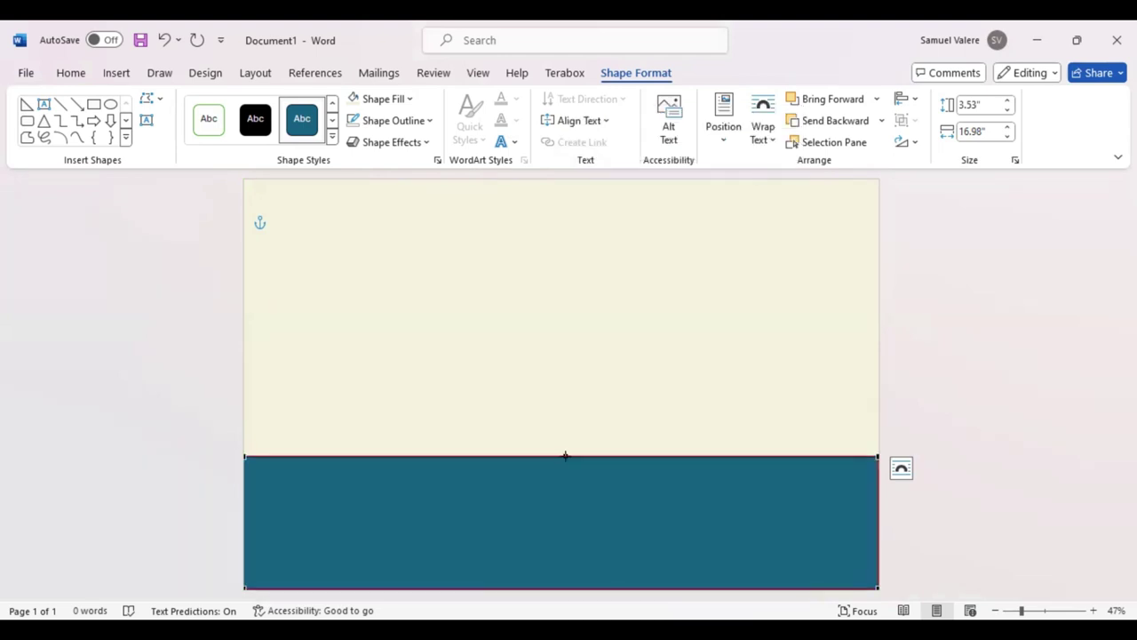
right_click(617, 305)
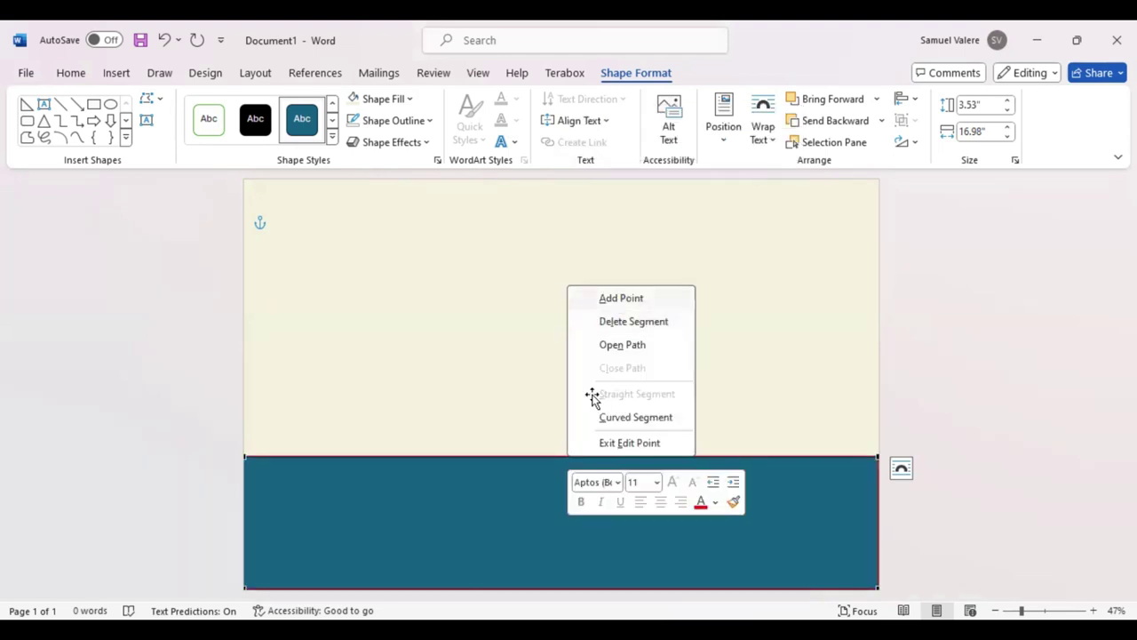
click(565, 478)
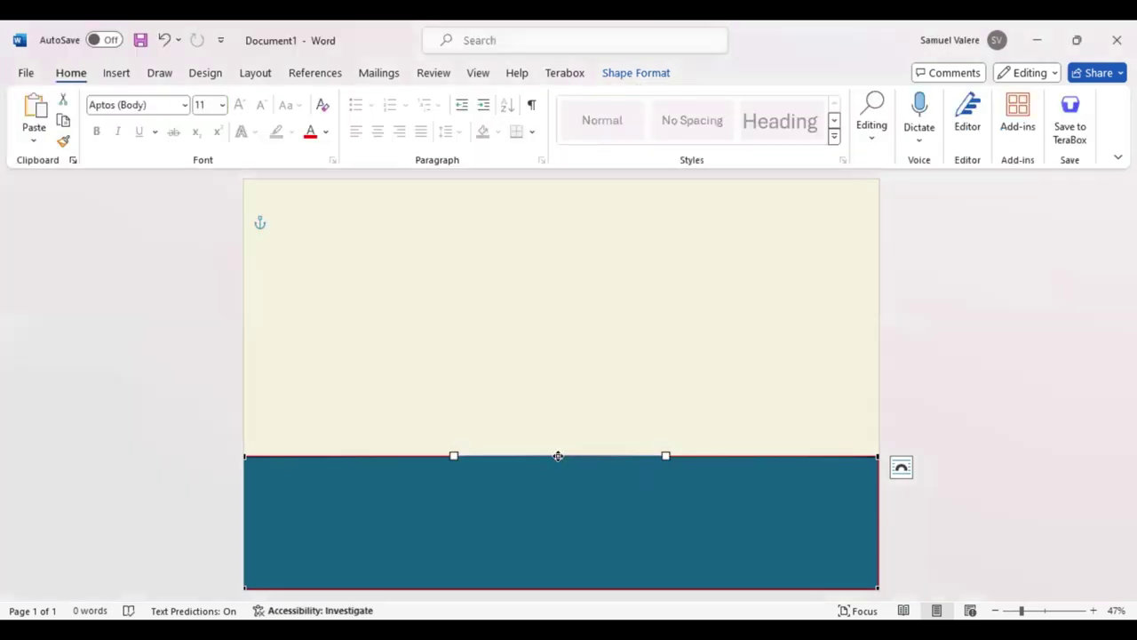
drag(558, 456, 555, 533)
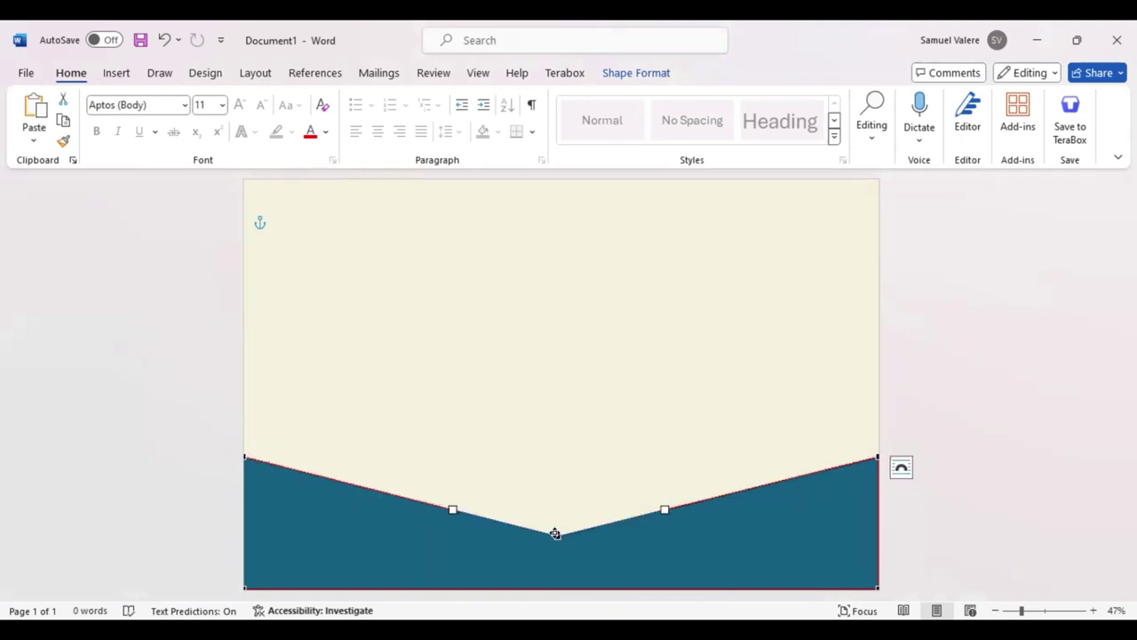
click(568, 460)
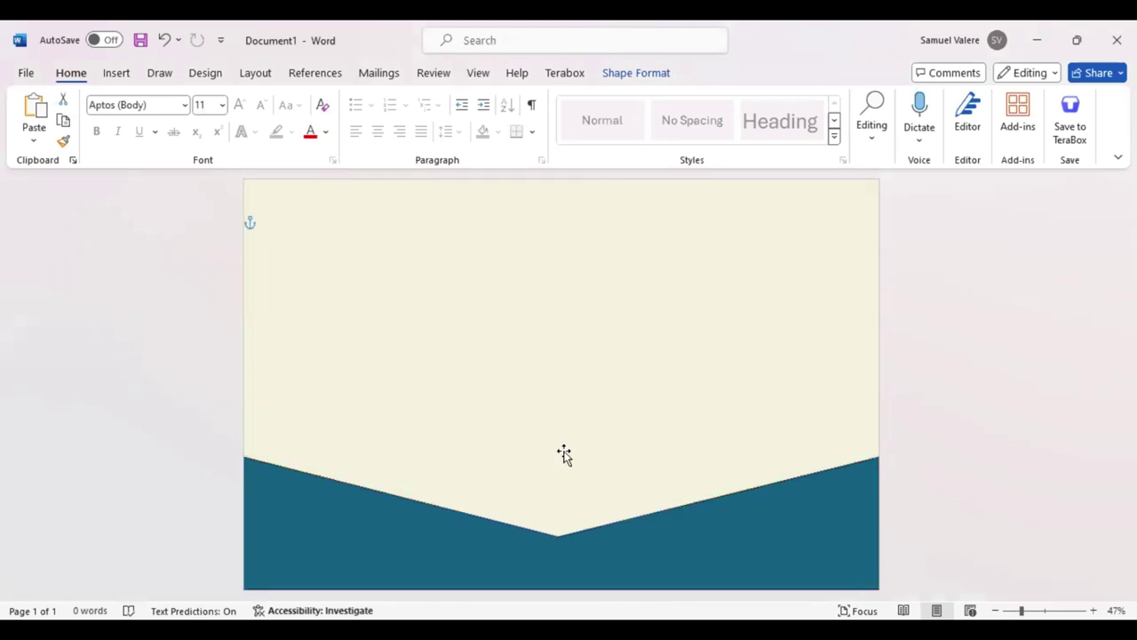
click(646, 543)
click(622, 75)
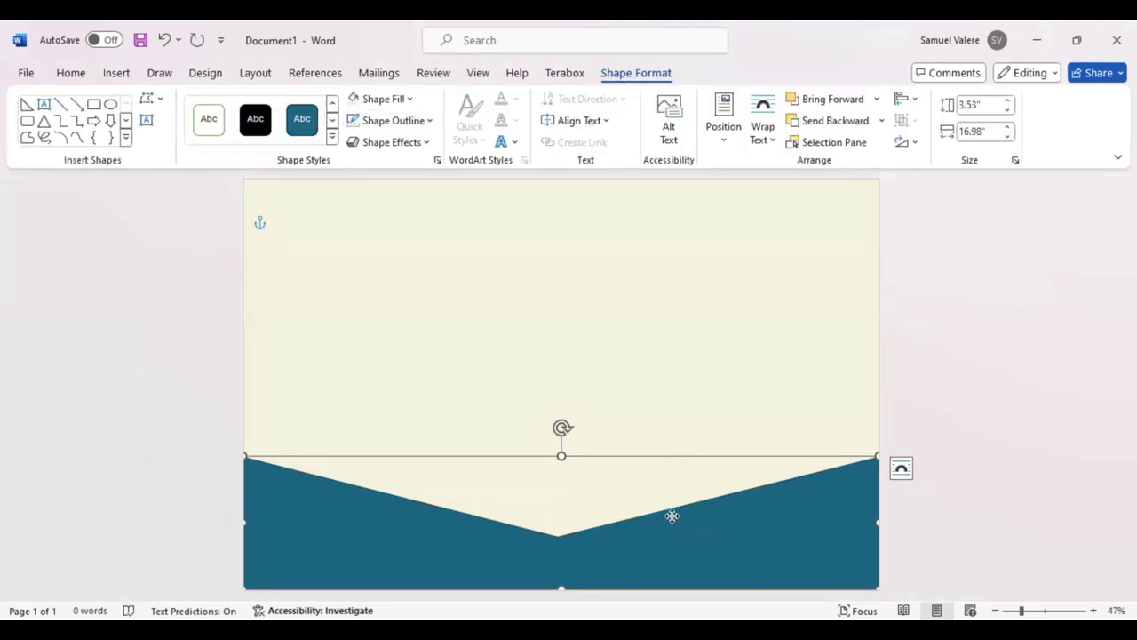
Step: Fill the chevron navy, then add a taller coral copy sent behind it
drag(672, 517, 668, 538)
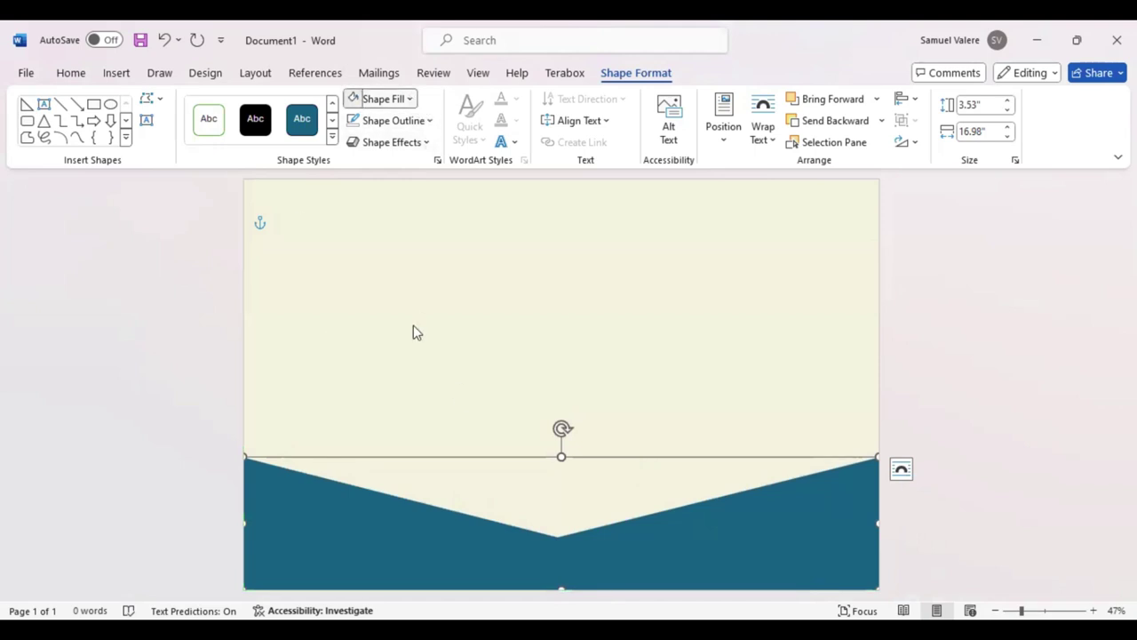
click(365, 341)
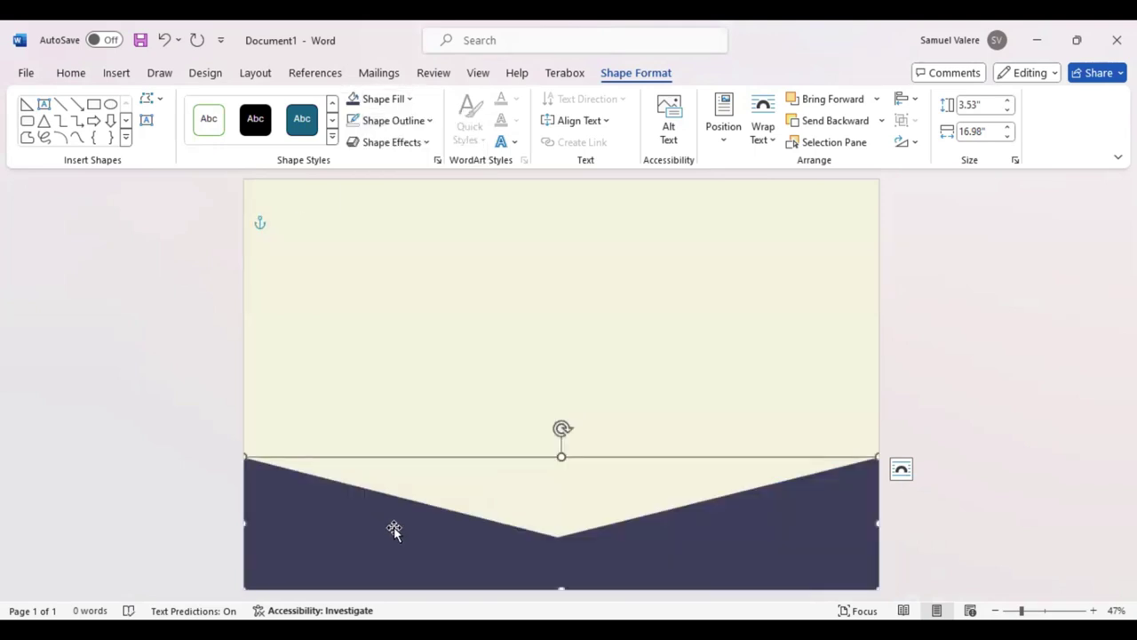
drag(397, 533, 392, 529)
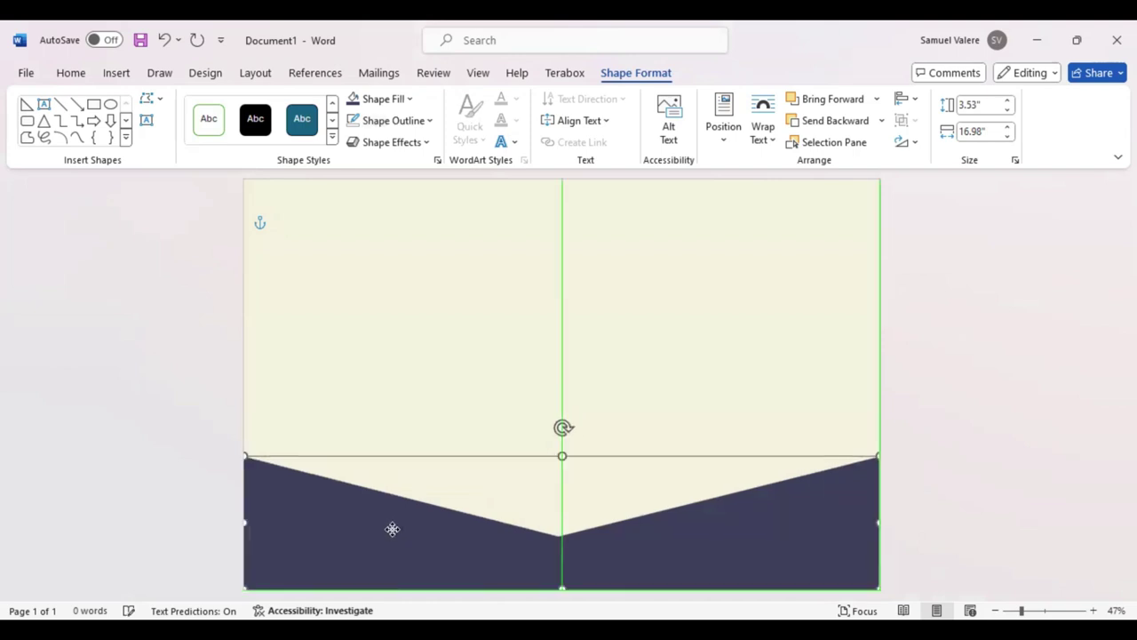
drag(562, 456, 561, 442)
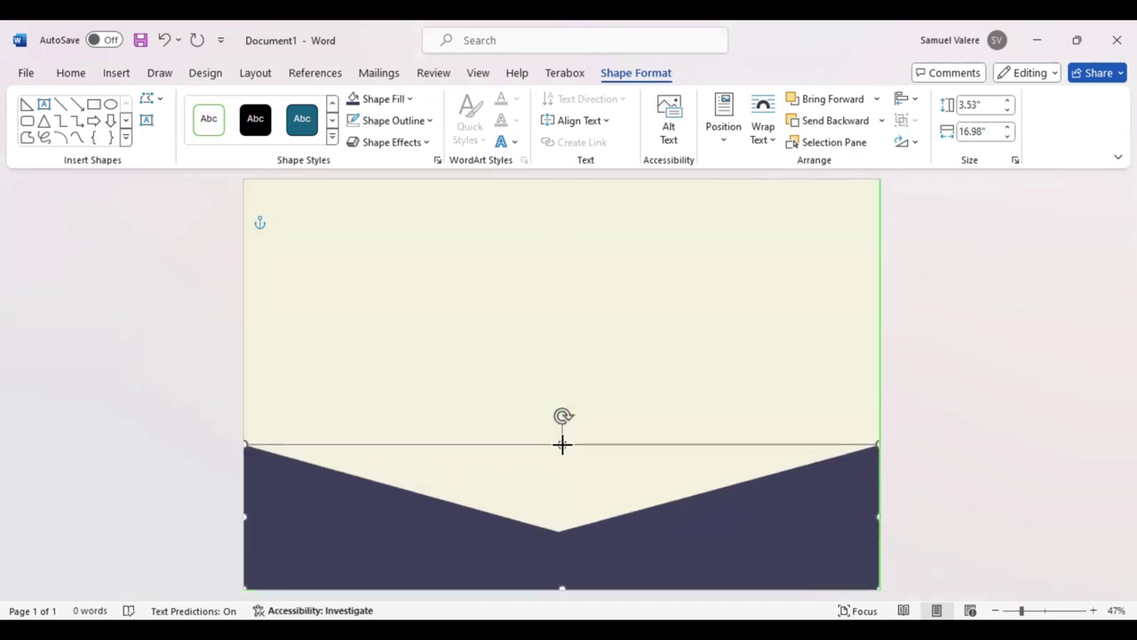
click(406, 98)
click(381, 343)
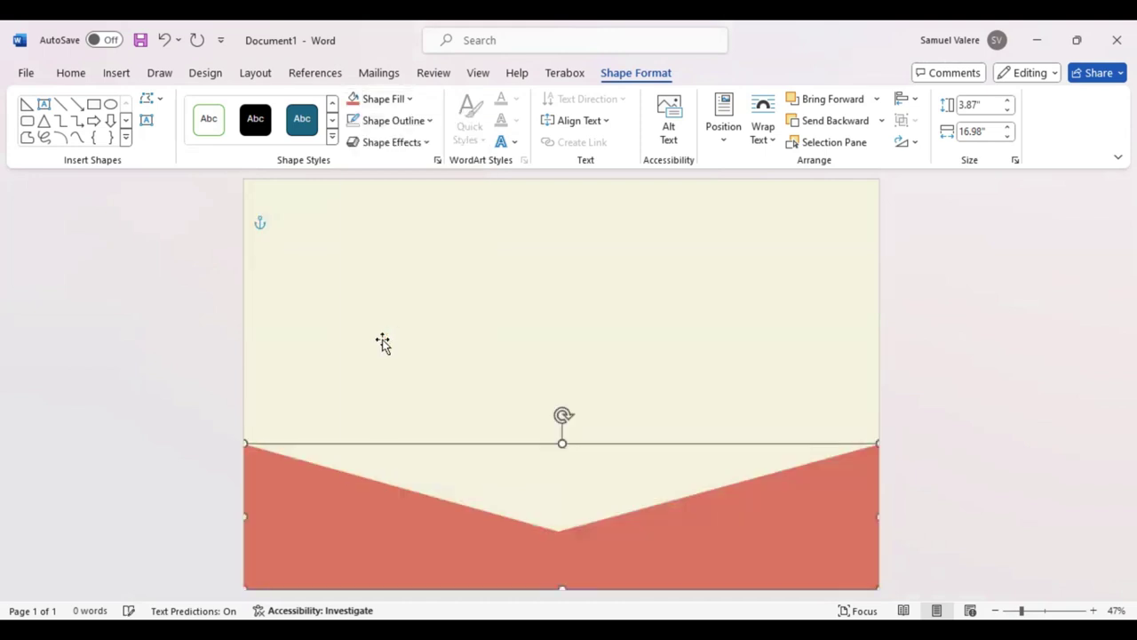
drag(427, 505, 424, 509)
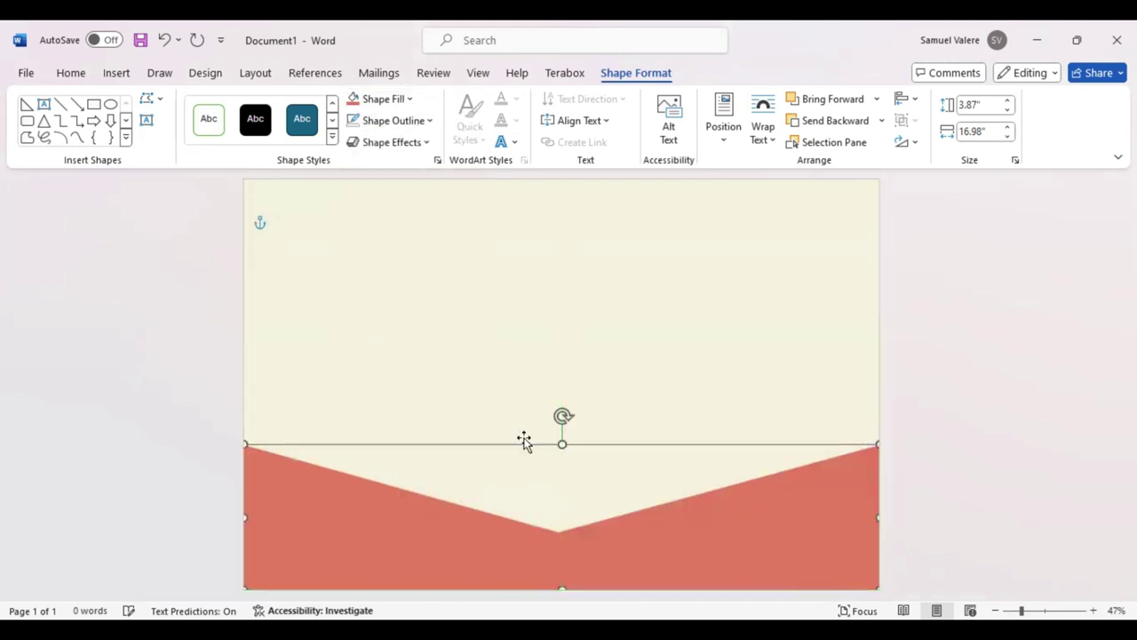
click(827, 120)
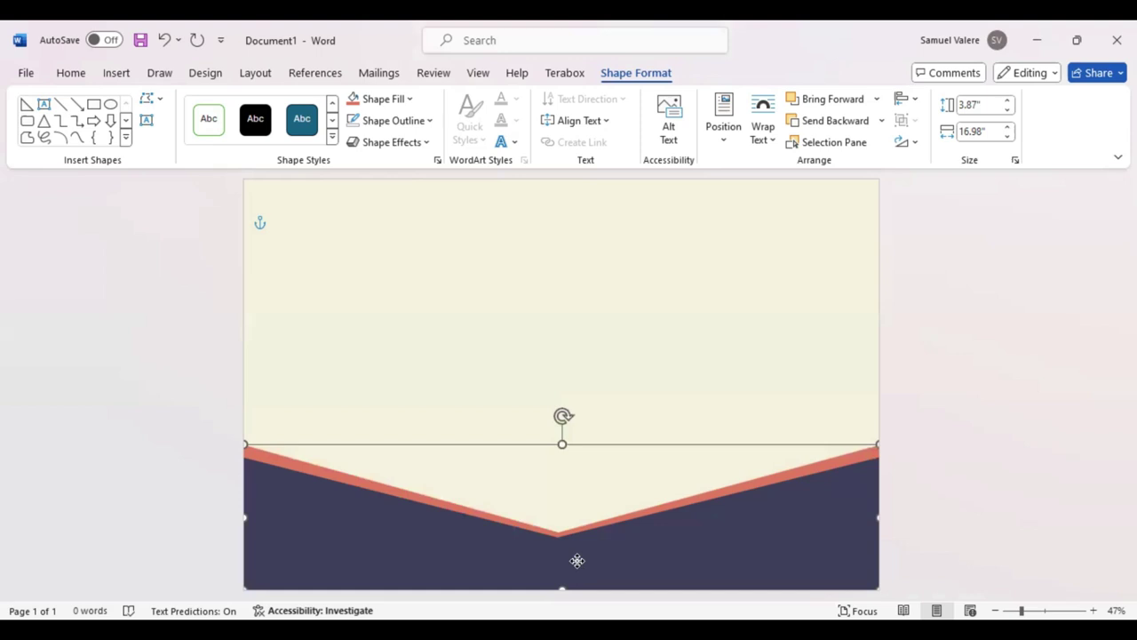
Step: Add a taller 4.78" navy chevron copy and send it back one layer
drag(577, 559, 569, 551)
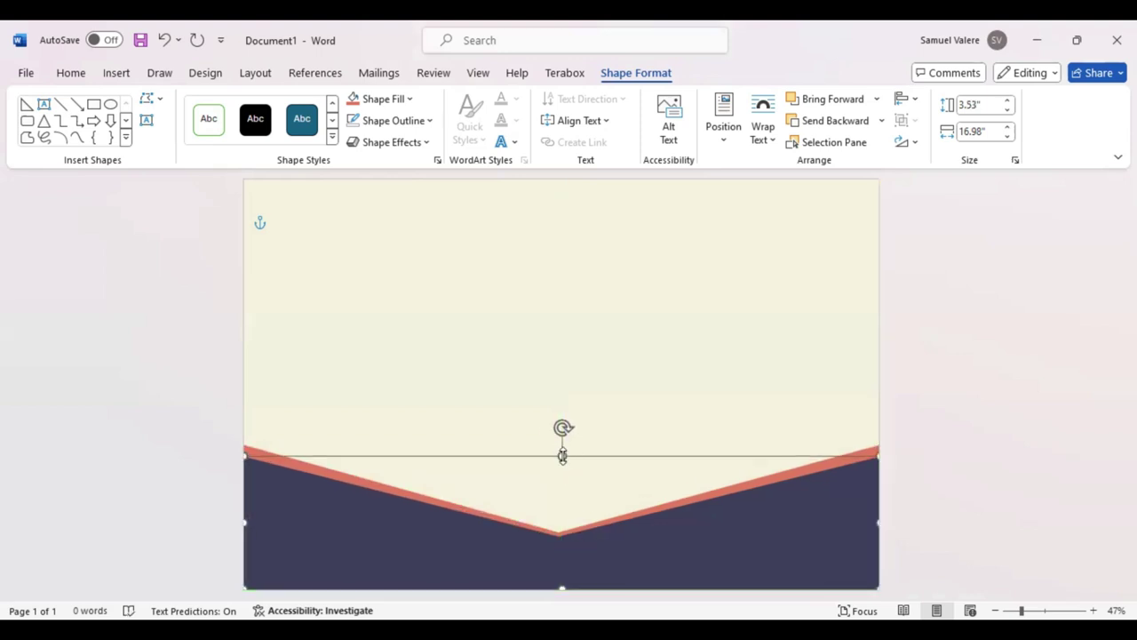
drag(563, 456, 569, 410)
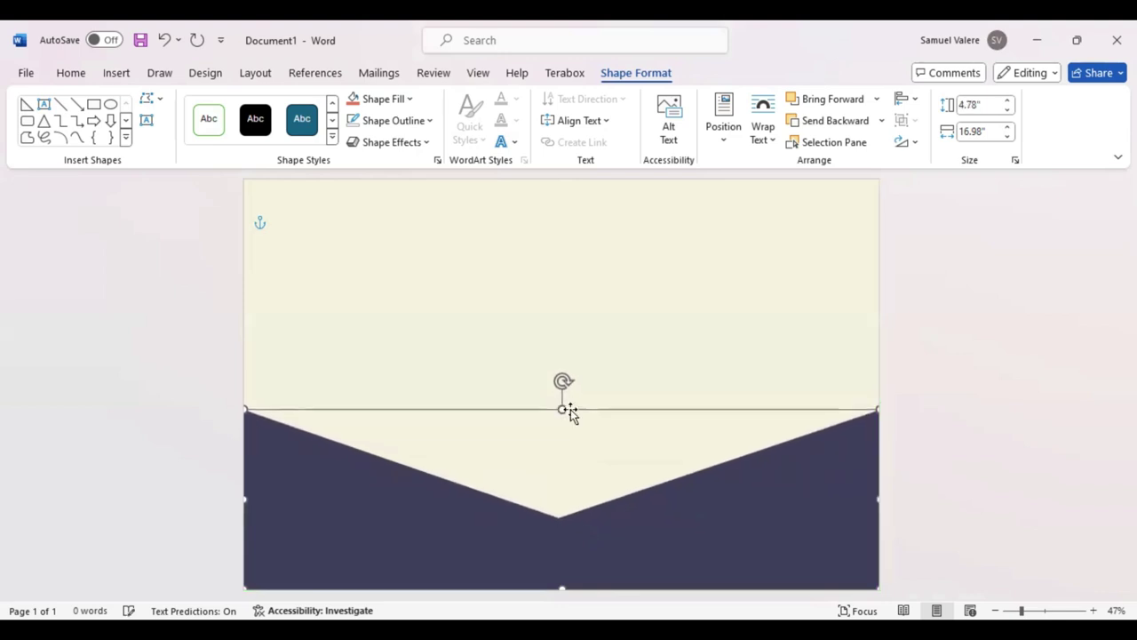
click(831, 121)
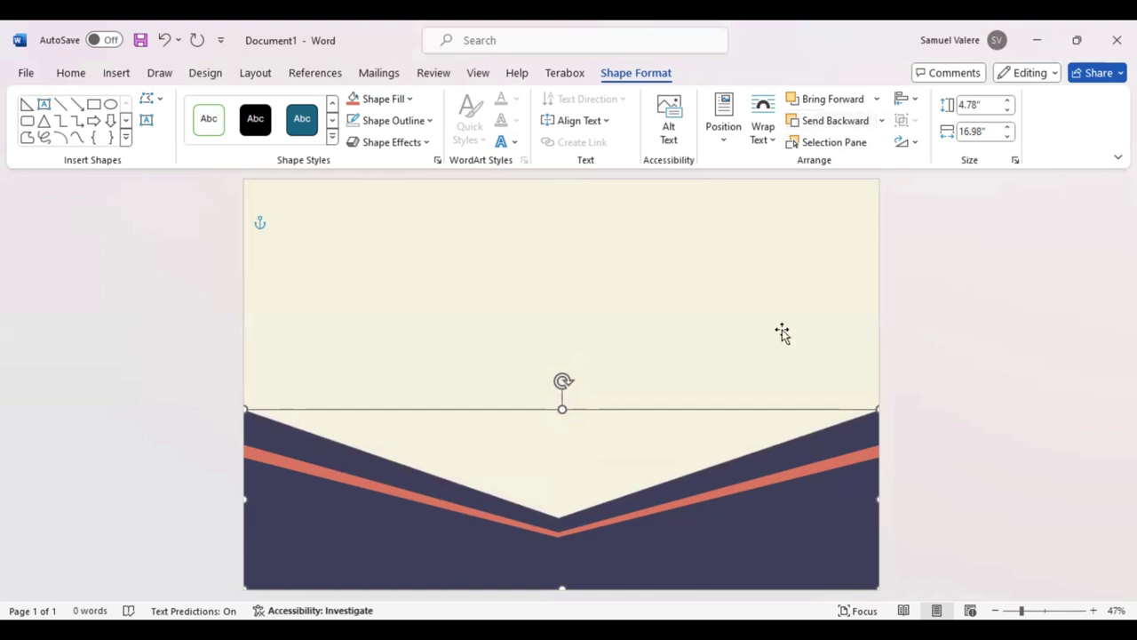
Step: Raise the tall navy chevron's centre V point slightly using Edit Points
right_click(557, 518)
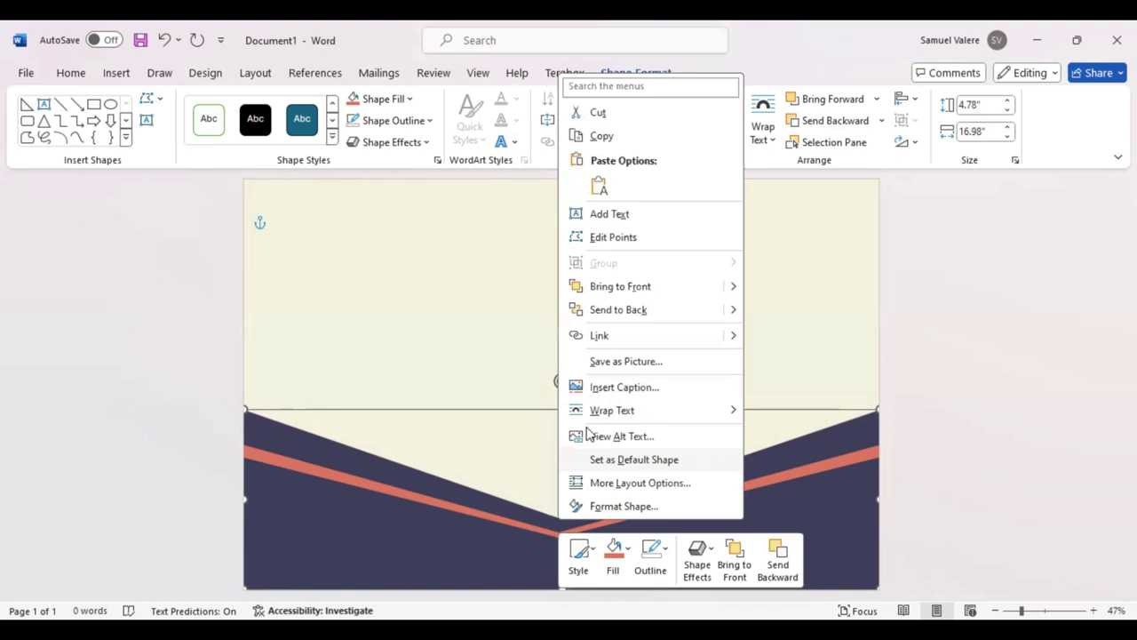
click(597, 238)
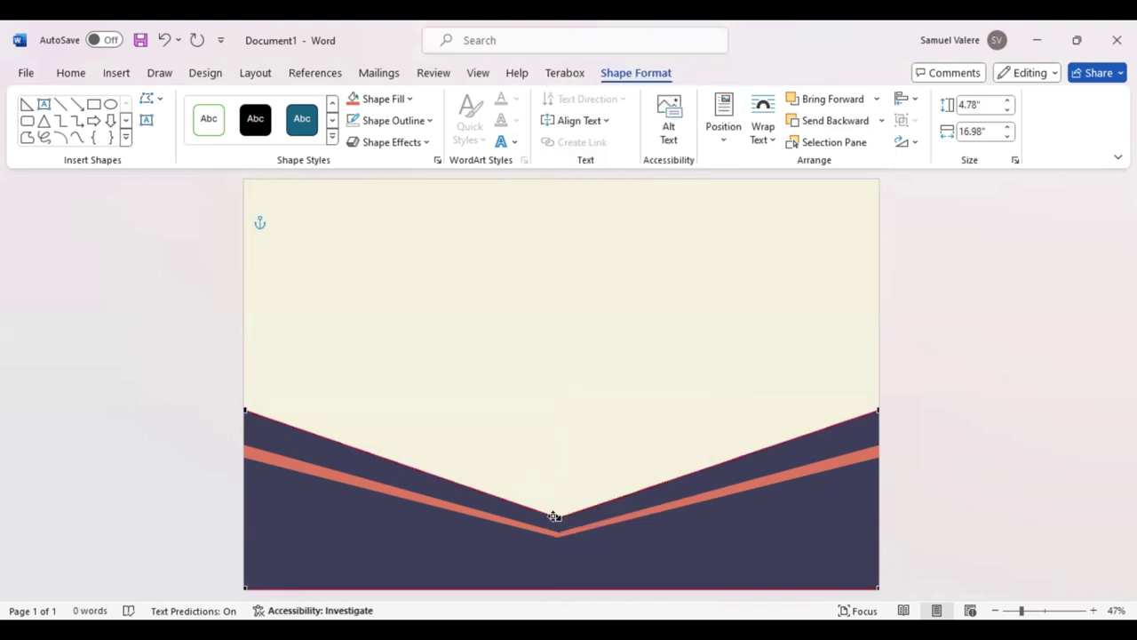
click(558, 519)
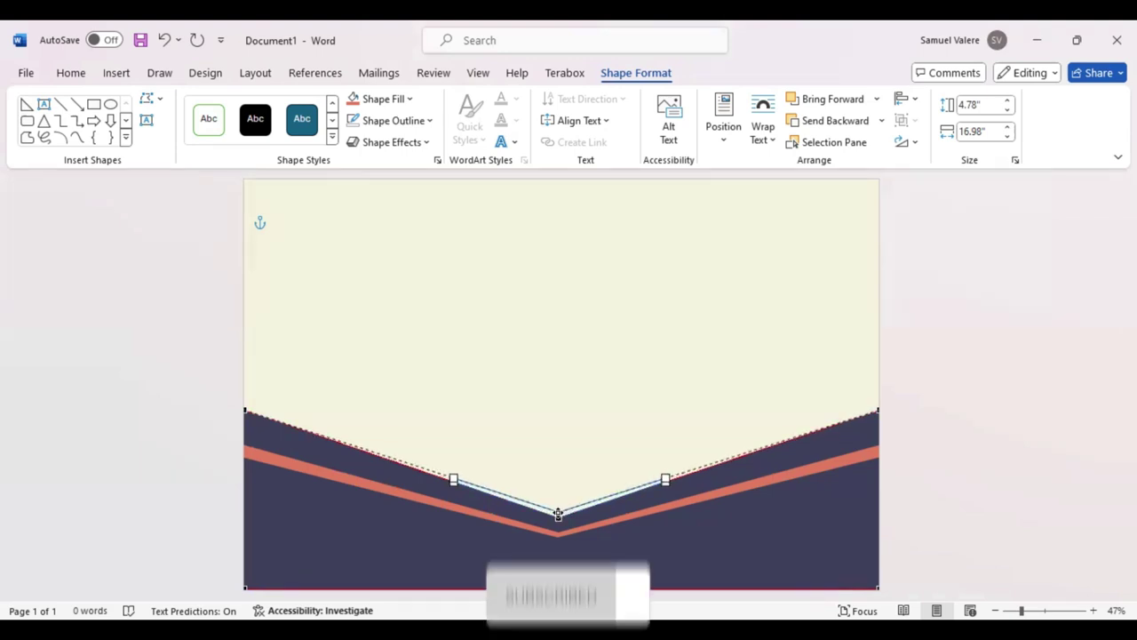
drag(557, 514, 558, 513)
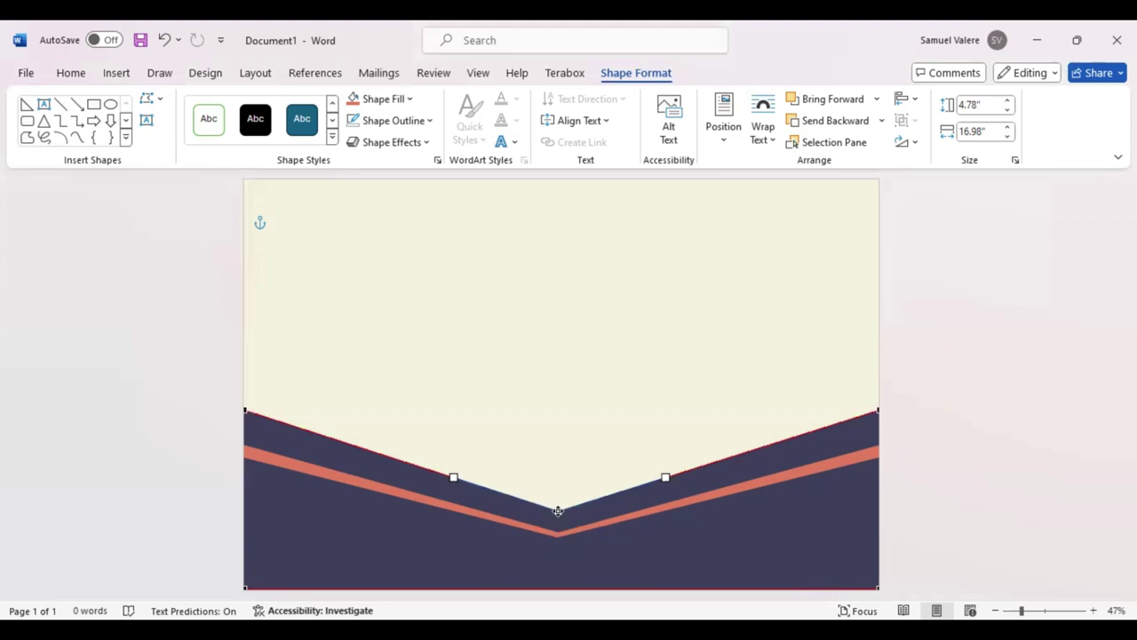
drag(558, 511, 557, 508)
click(619, 401)
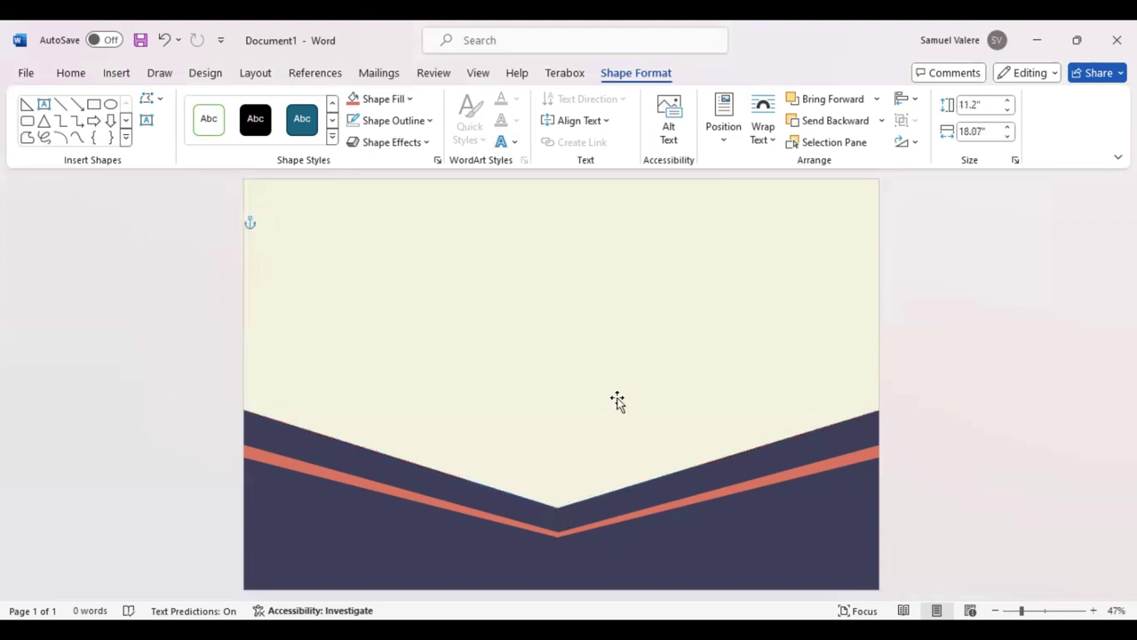
Step: Stretch the cream V-shape taller upward and shift it slightly down
click(568, 505)
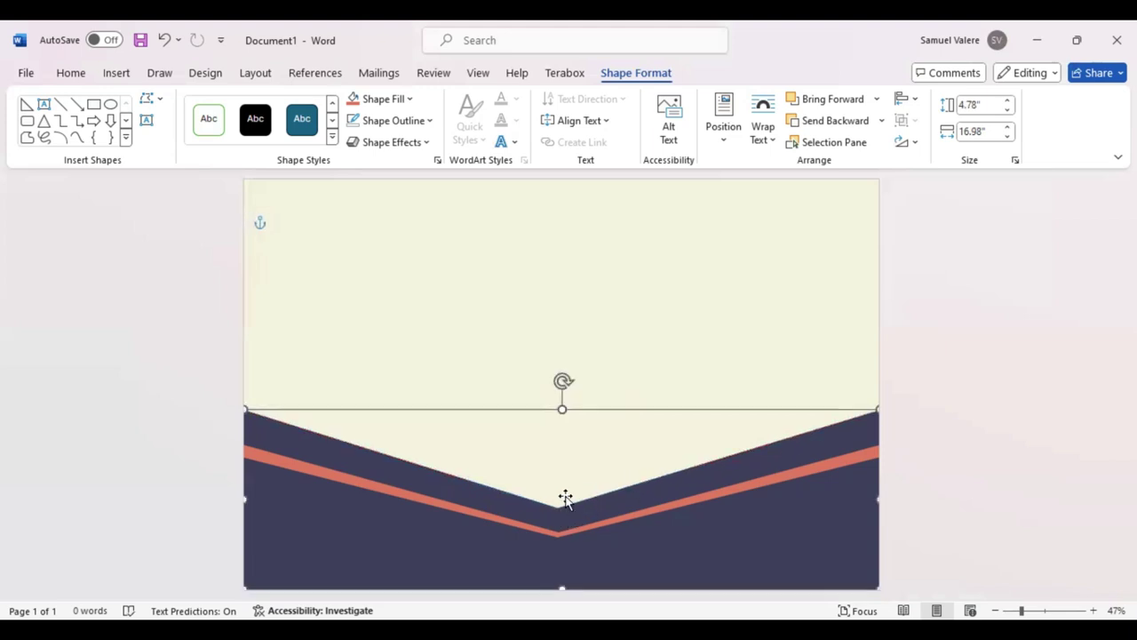
drag(561, 405, 561, 401)
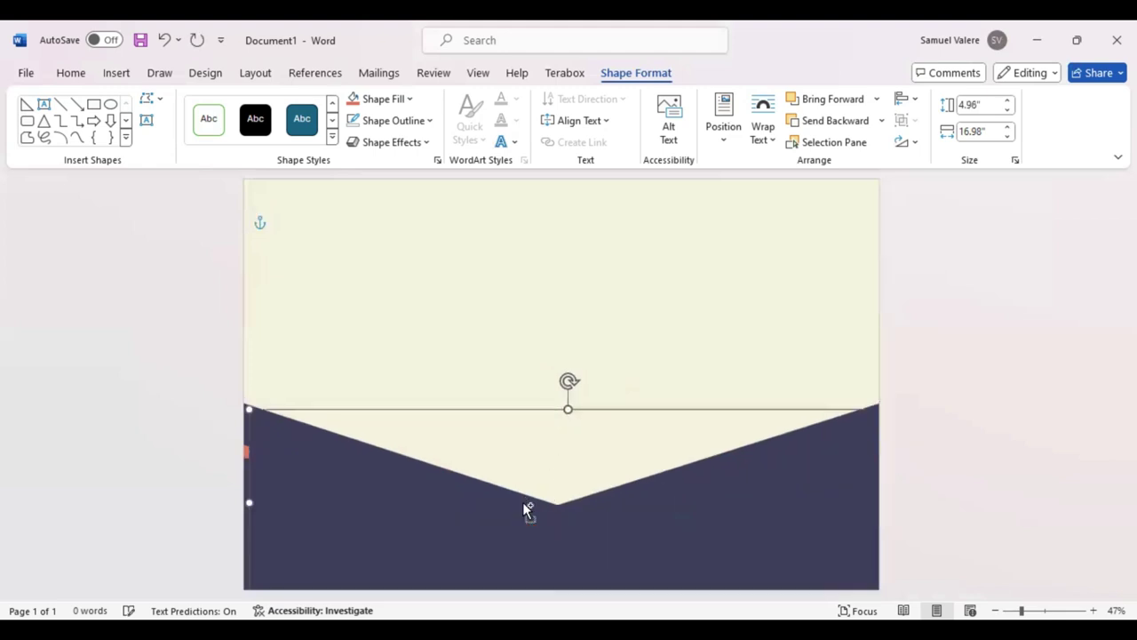
drag(497, 531, 479, 533)
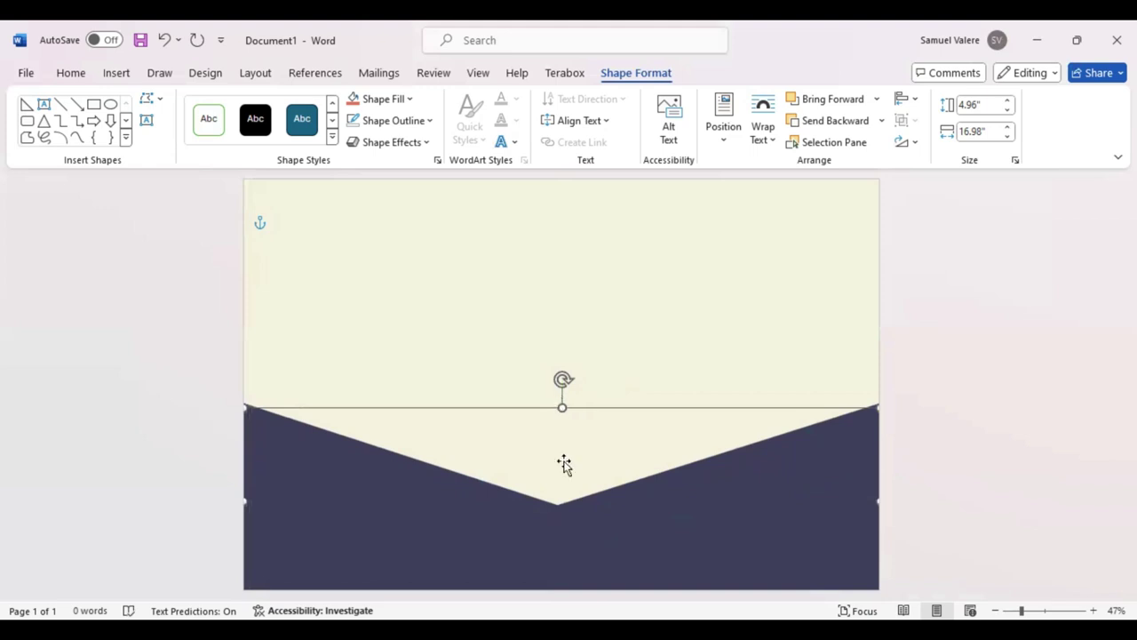
drag(561, 407, 563, 379)
Step: Fill the chevron coral, send it behind the navy band, and fine-tune its height to 5.07"
click(355, 102)
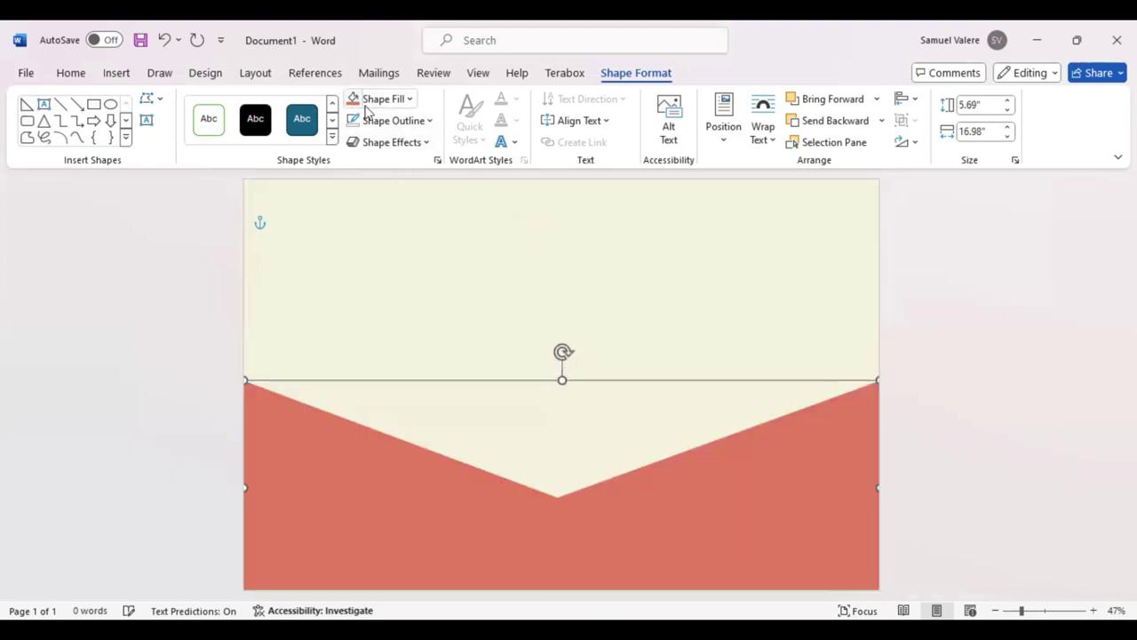
click(823, 127)
click(824, 127)
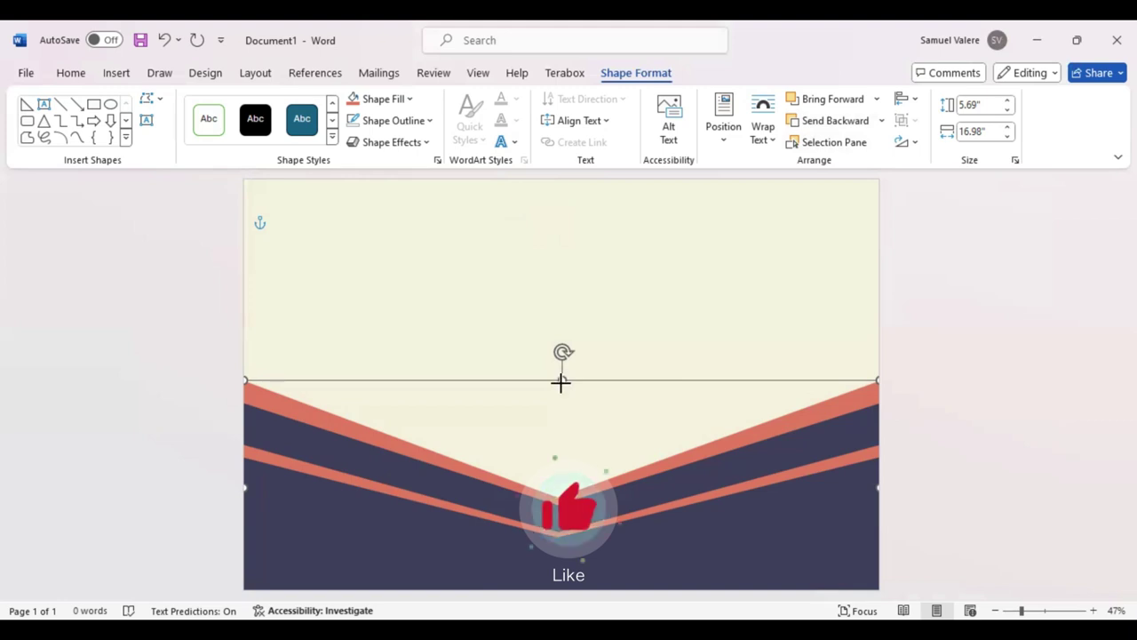
drag(561, 382, 562, 382)
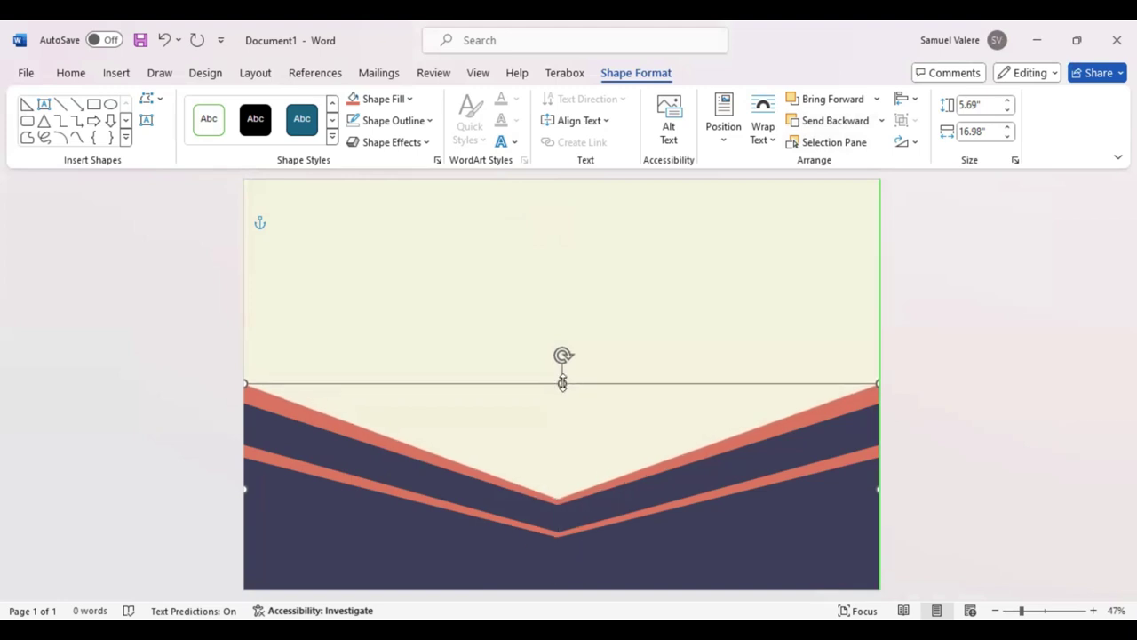
key(ctrl+z)
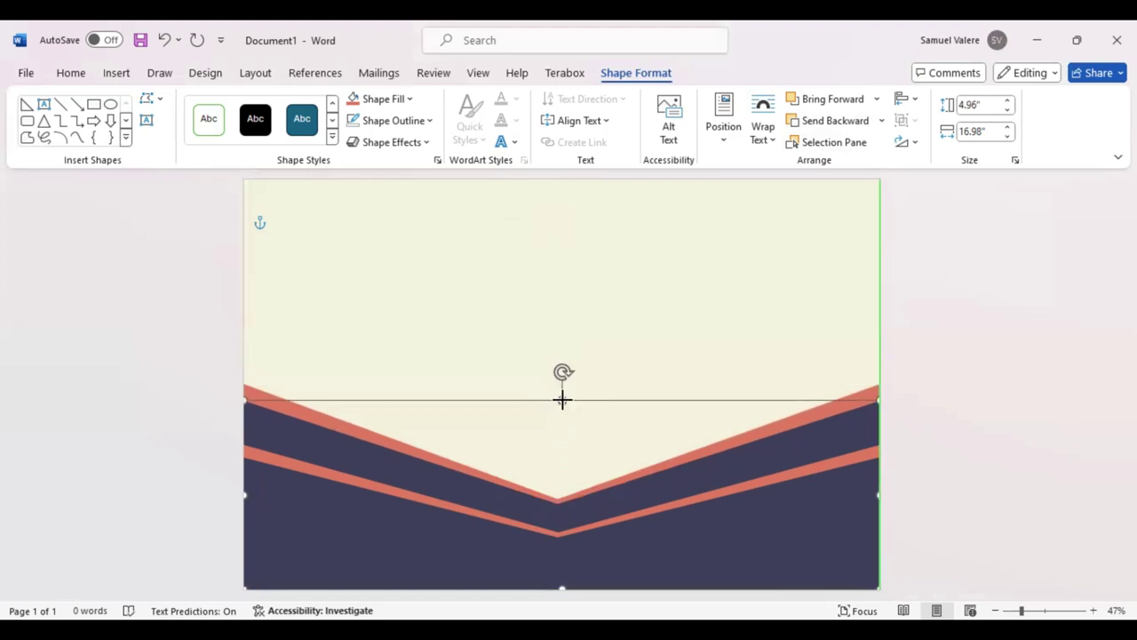
drag(562, 400, 561, 396)
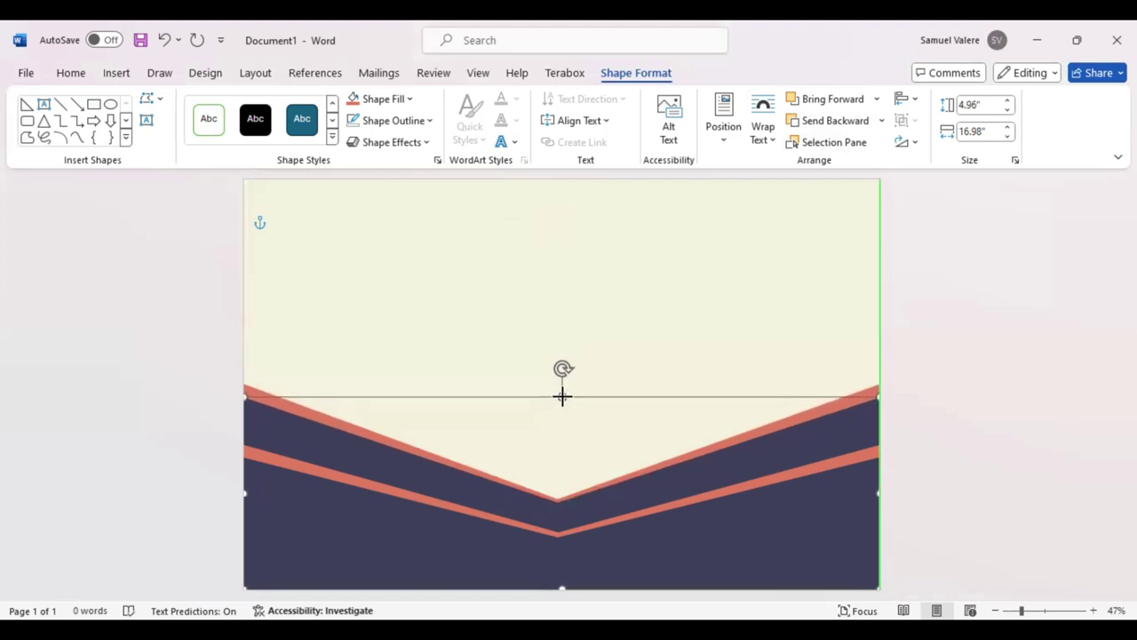
drag(562, 396, 562, 398)
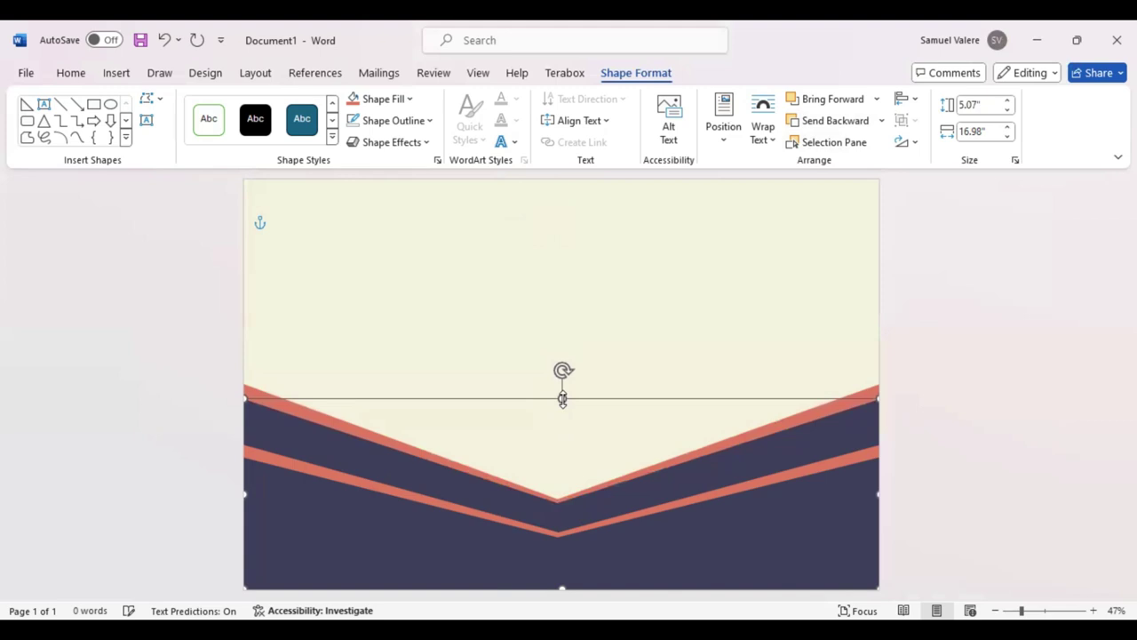
click(454, 365)
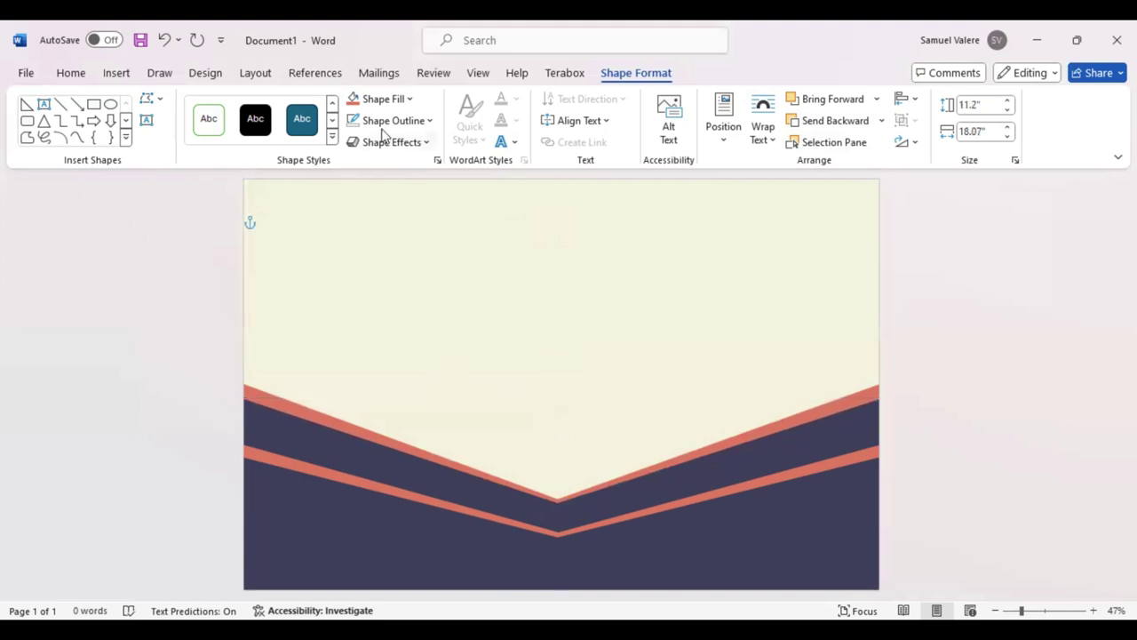
Step: Draw a square-cornered 10.27" by 14.98" rectangle reaching the page bottom
click(126, 140)
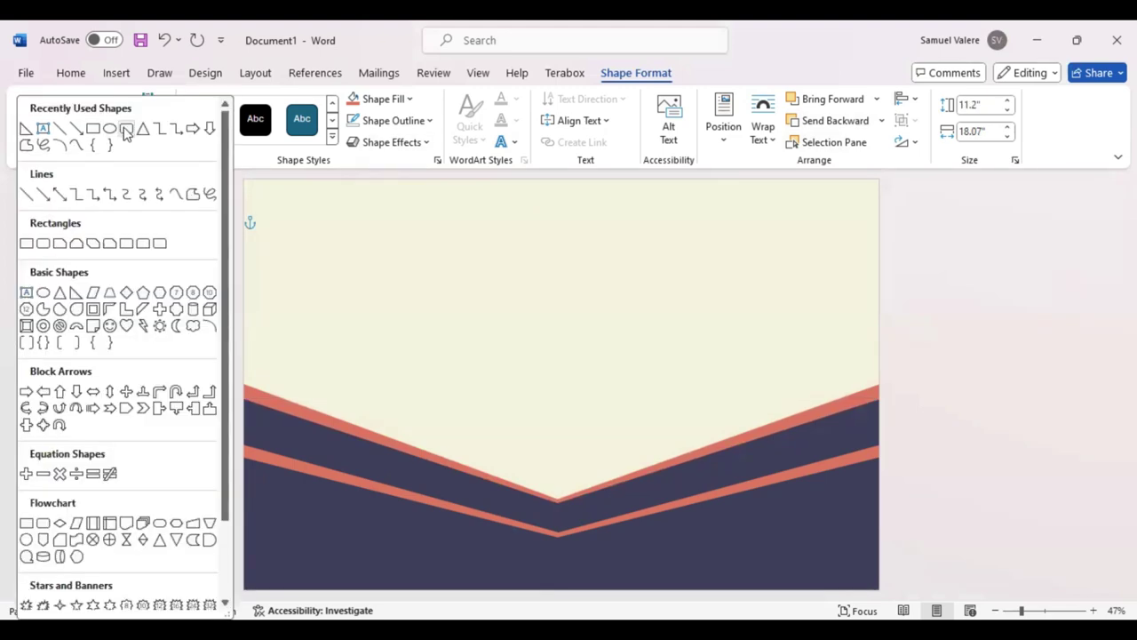
click(126, 131)
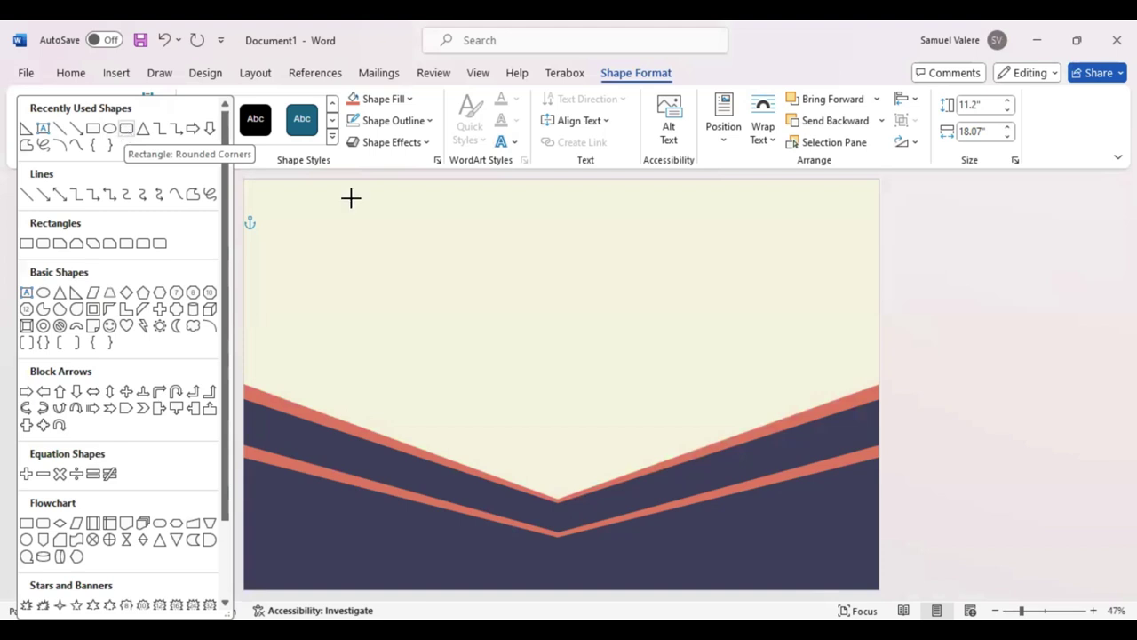
drag(360, 190, 783, 511)
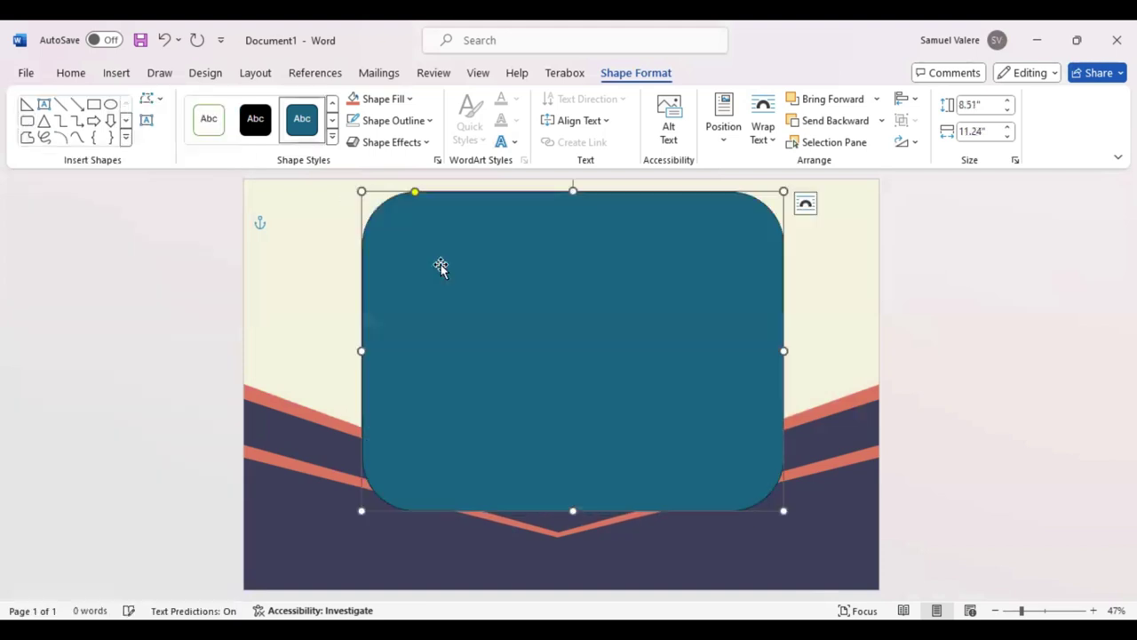
drag(415, 194, 376, 202)
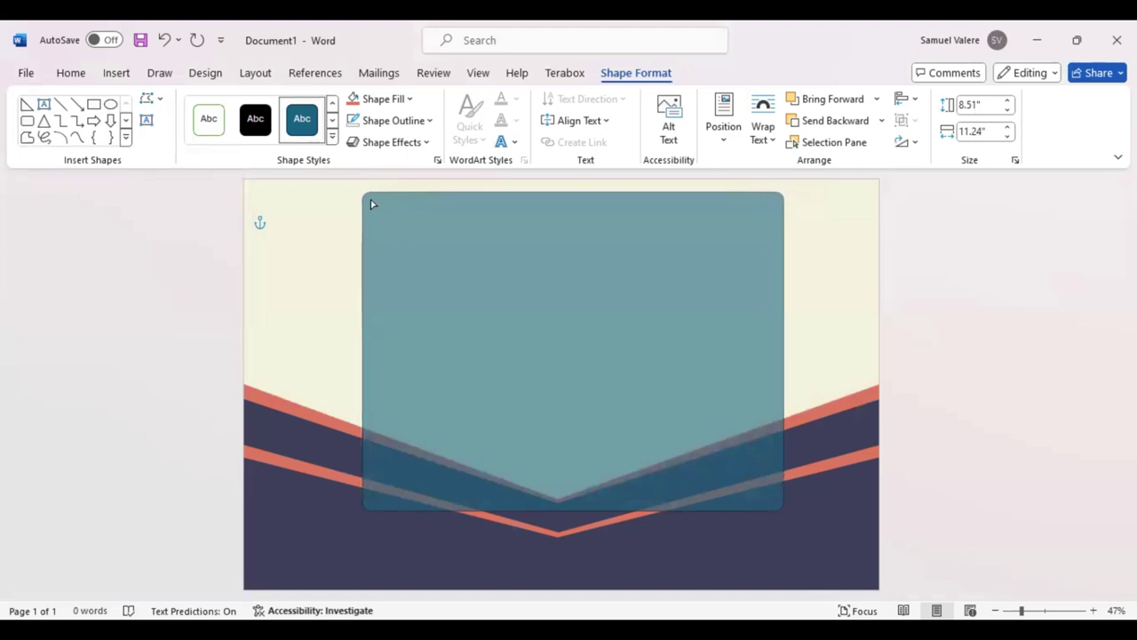
drag(373, 204, 366, 197)
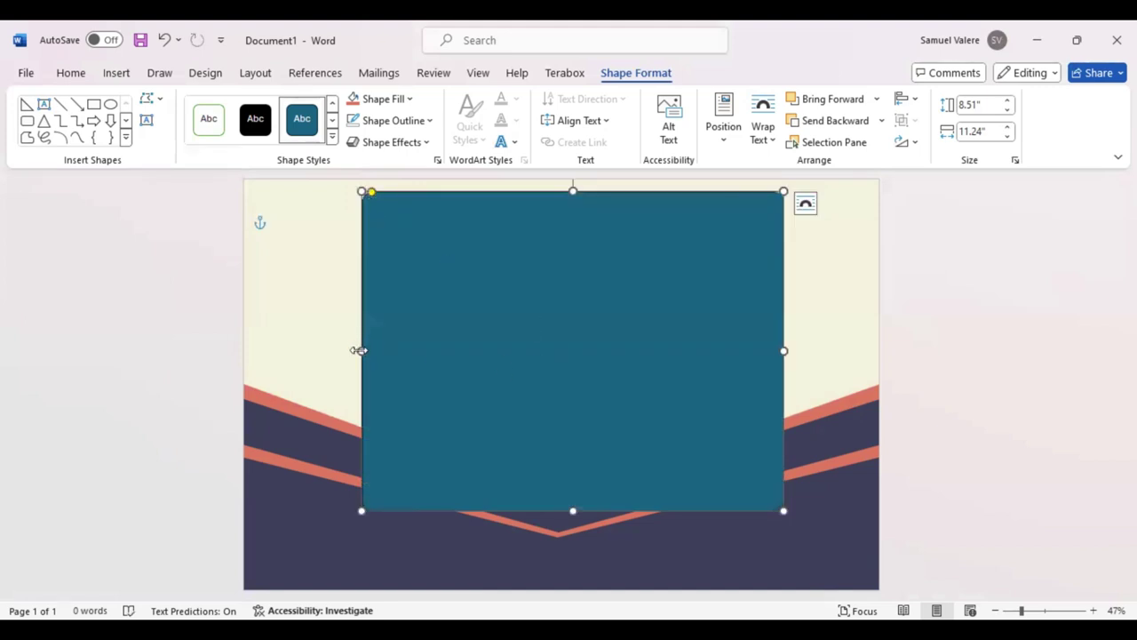
drag(360, 348, 277, 346)
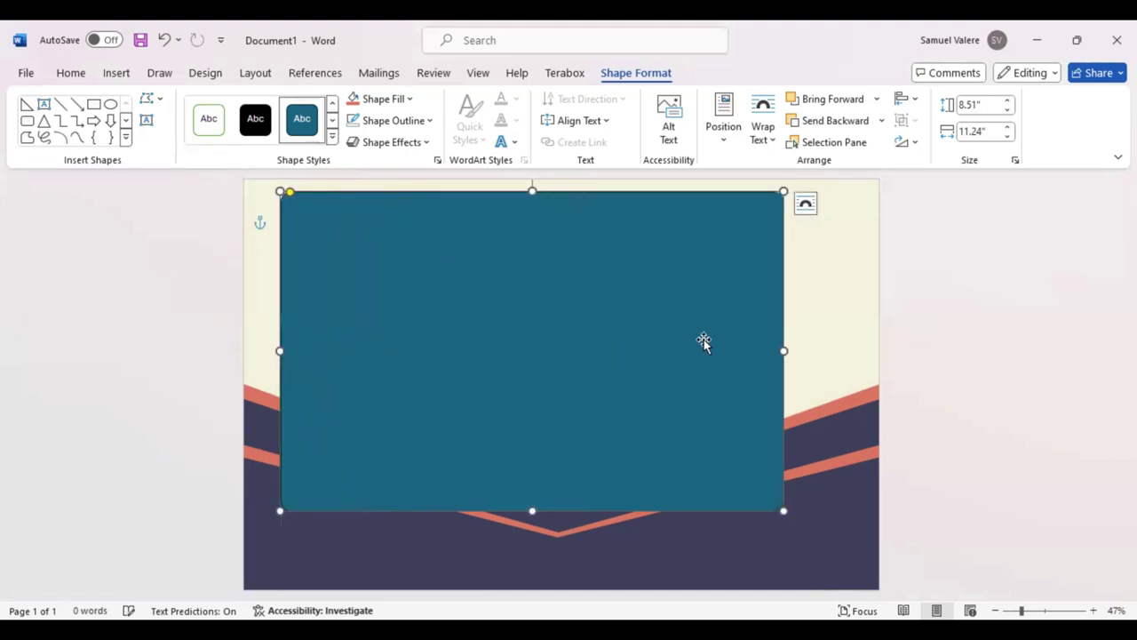
drag(786, 350, 852, 350)
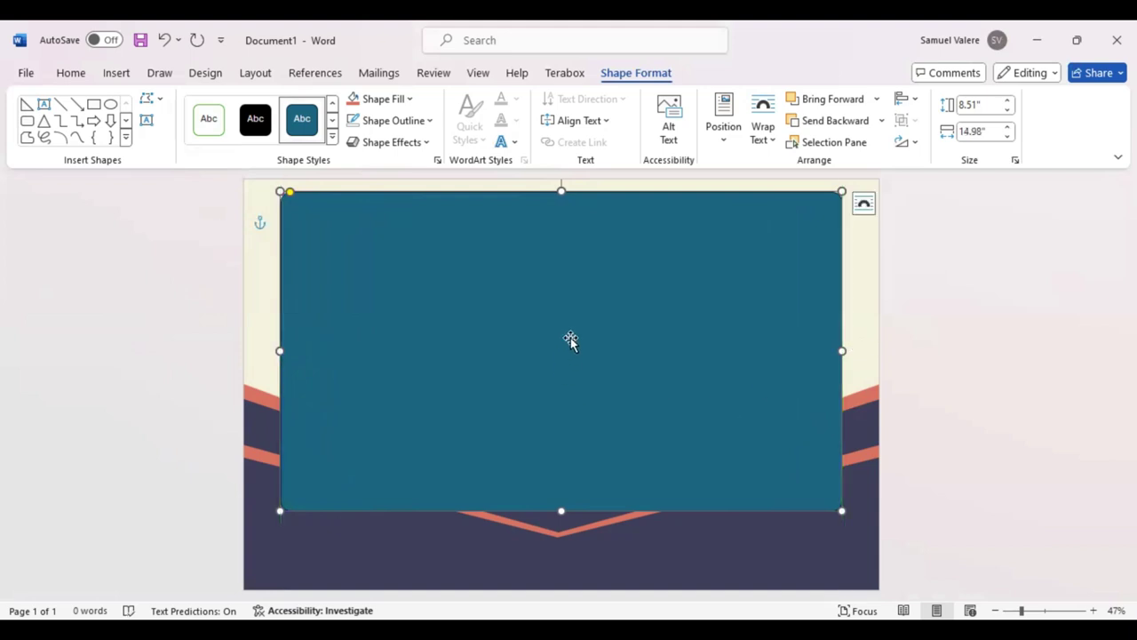
drag(561, 510, 562, 576)
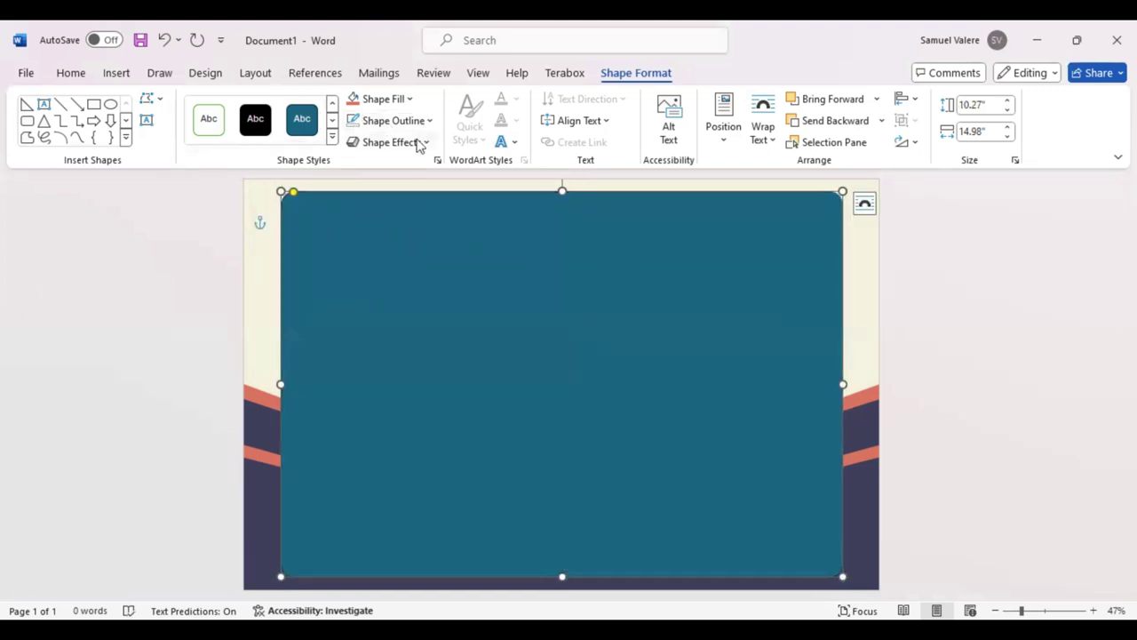
Step: Send the panel back behind the navy and coral chevrons and fill it white
click(835, 121)
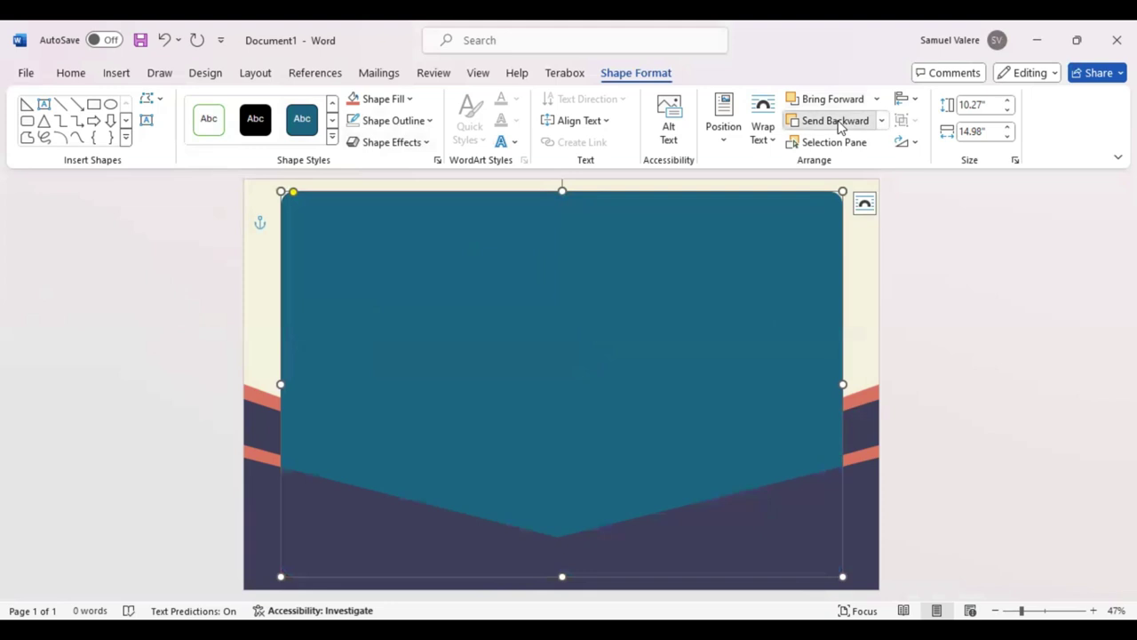
click(835, 121)
click(835, 121)
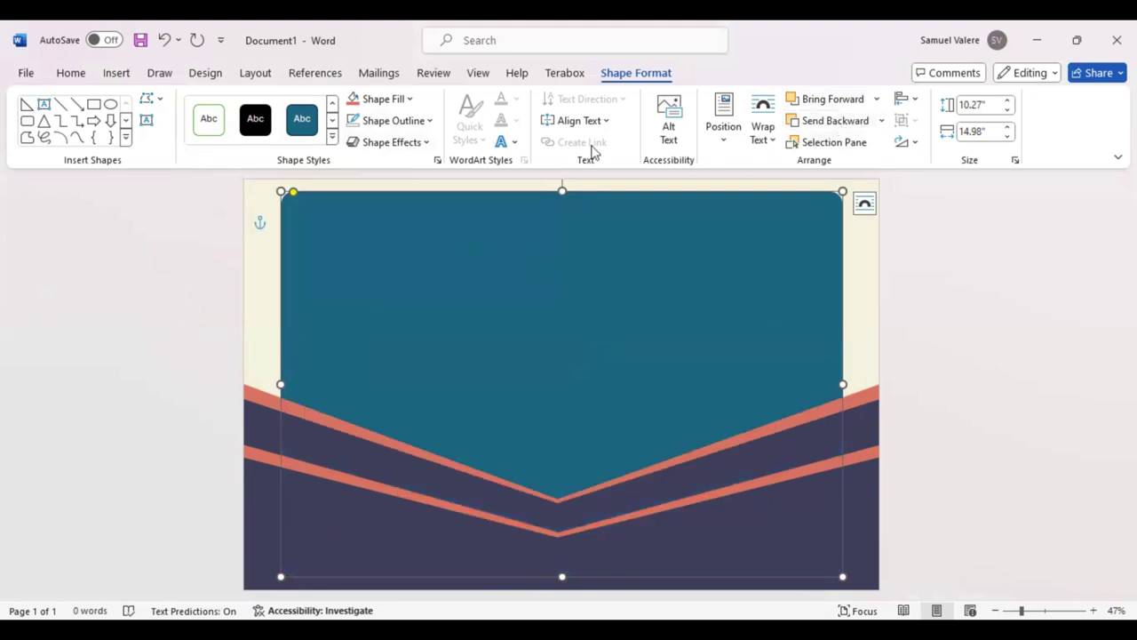
click(410, 99)
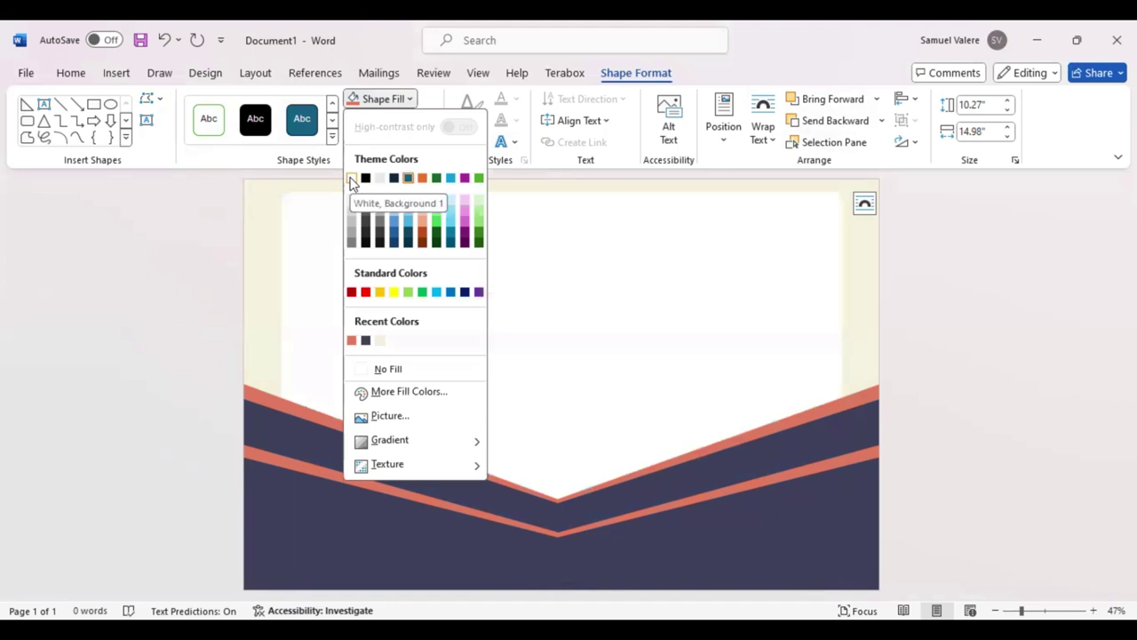
click(352, 179)
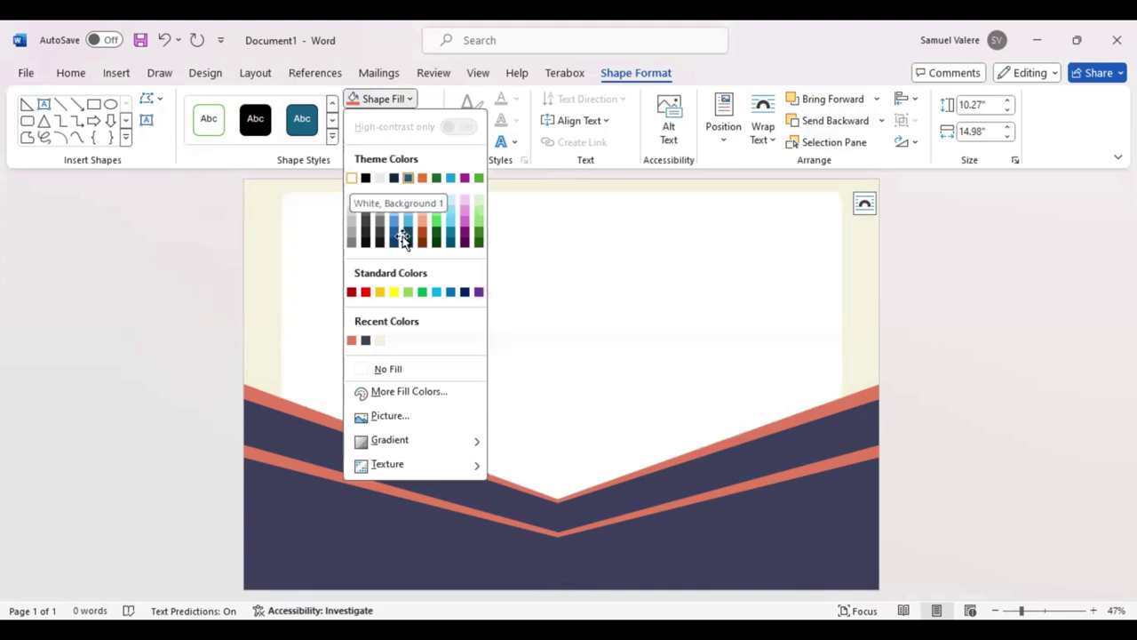
click(257, 283)
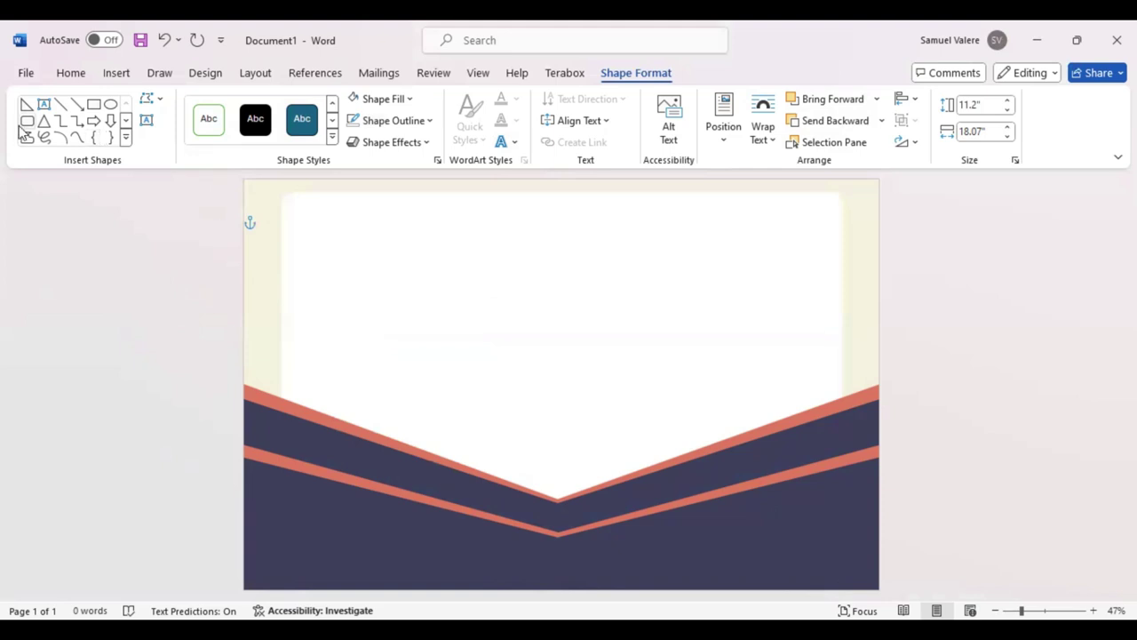
Step: Draw a small freeform triangle and place it against the left page edge
click(26, 104)
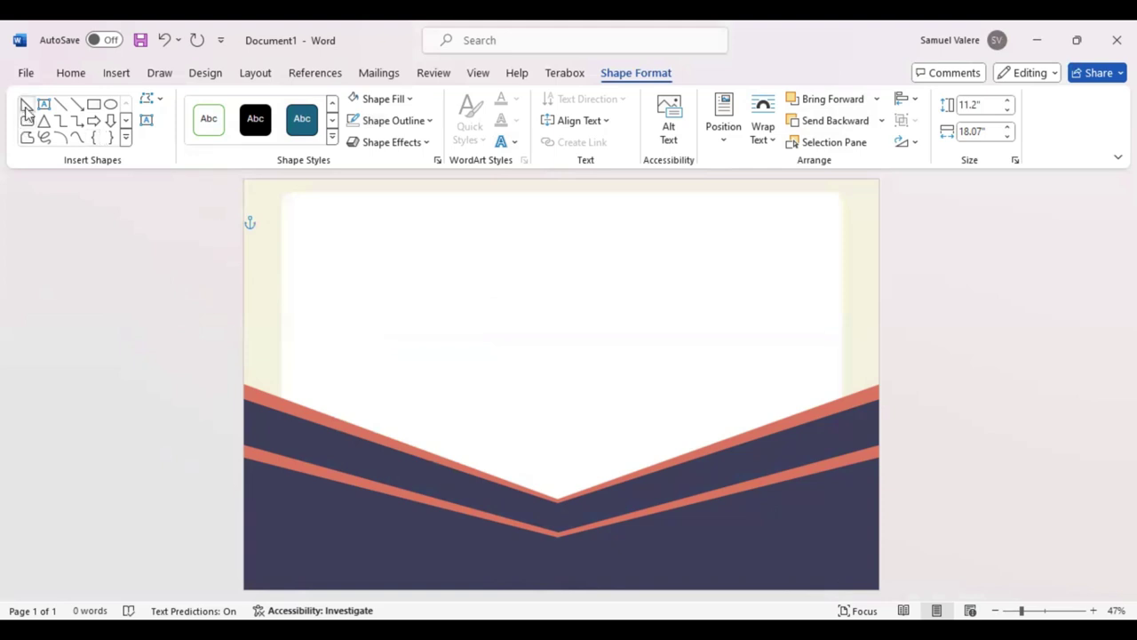
click(248, 372)
click(319, 406)
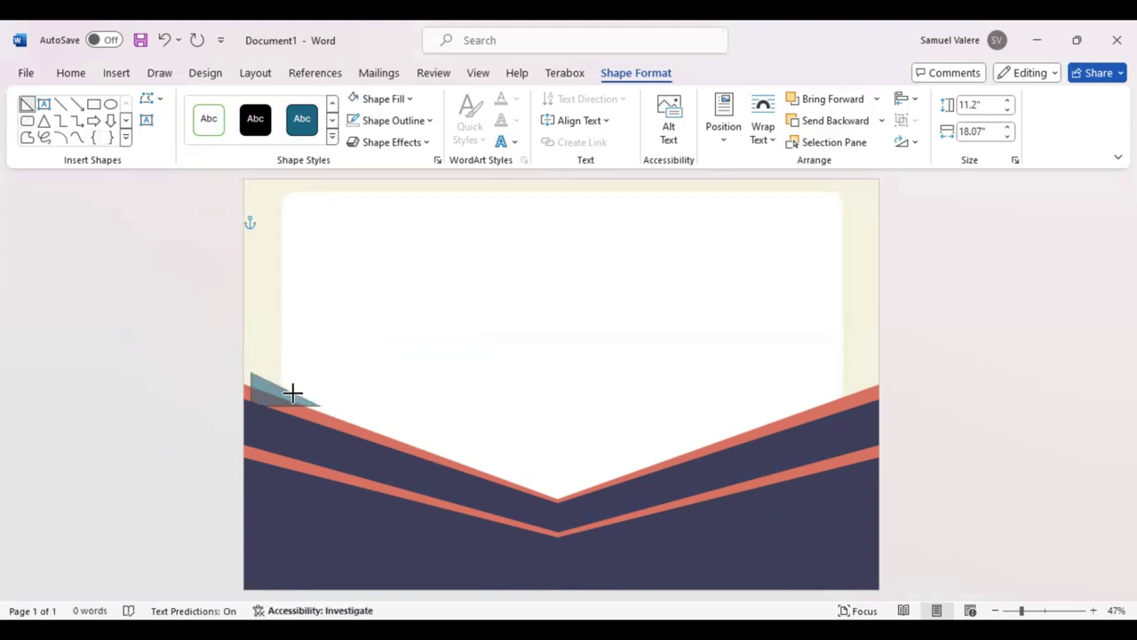
double_click(293, 392)
drag(287, 341, 254, 343)
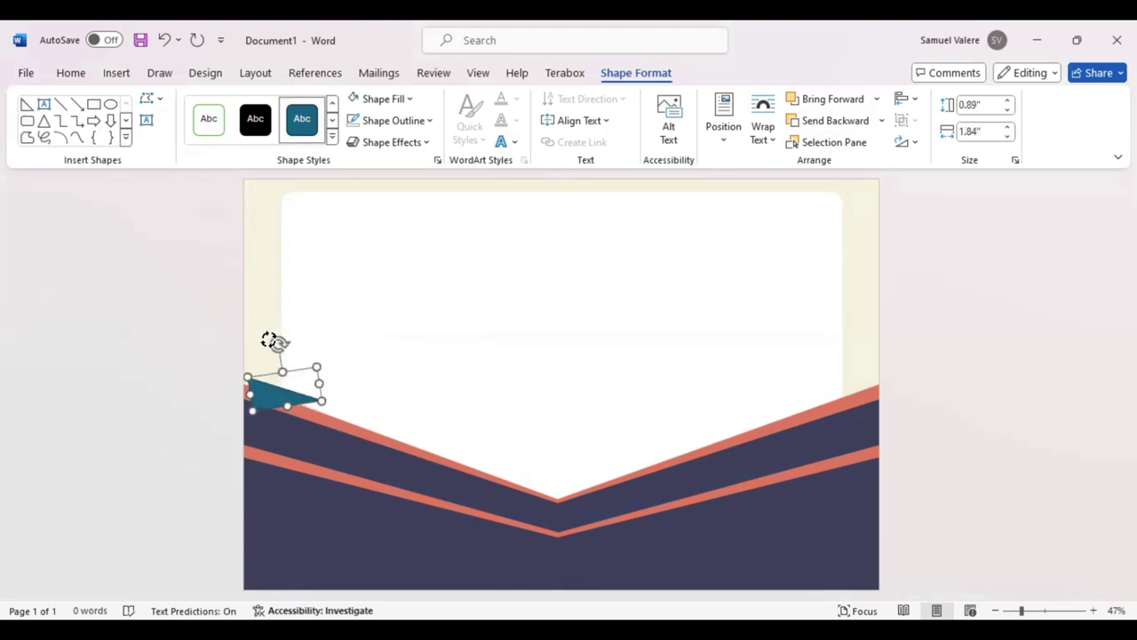
mouse_move(256, 405)
mouse_down()
mouse_move(237, 393)
mouse_move(279, 403)
mouse_up()
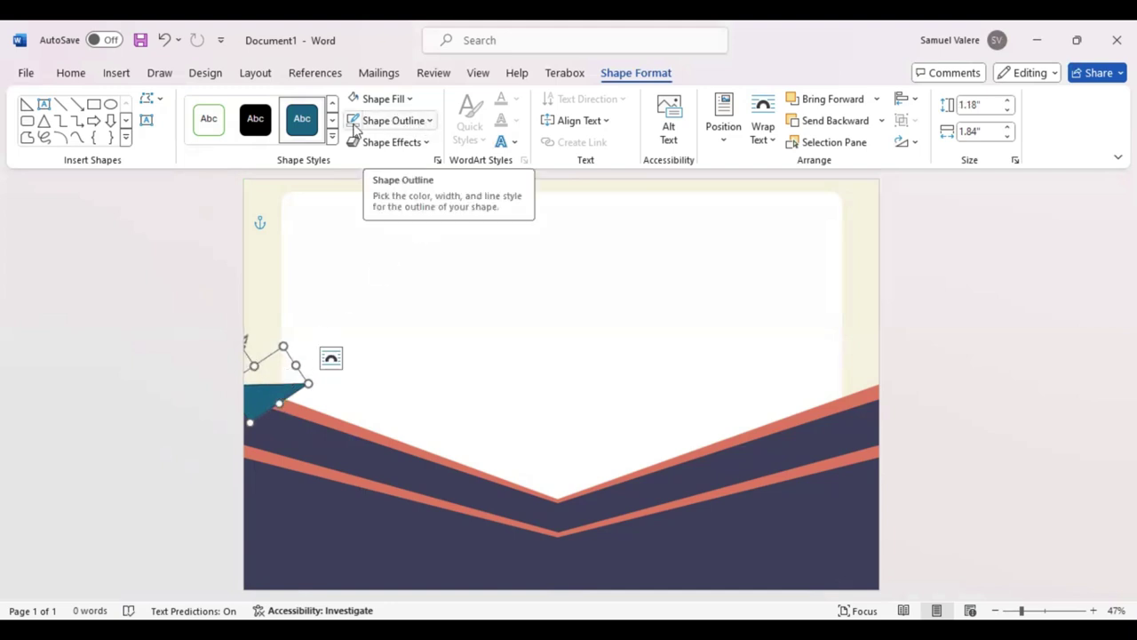
Step: Fill the triangle dark grey and send it back two layers behind the stripes
click(409, 98)
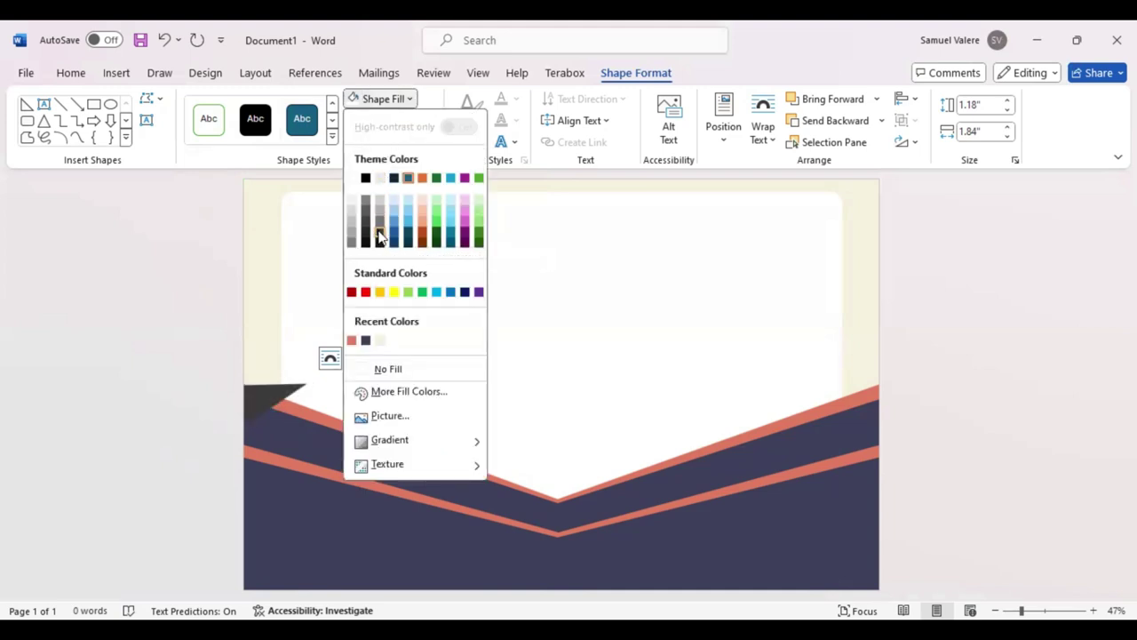
click(379, 235)
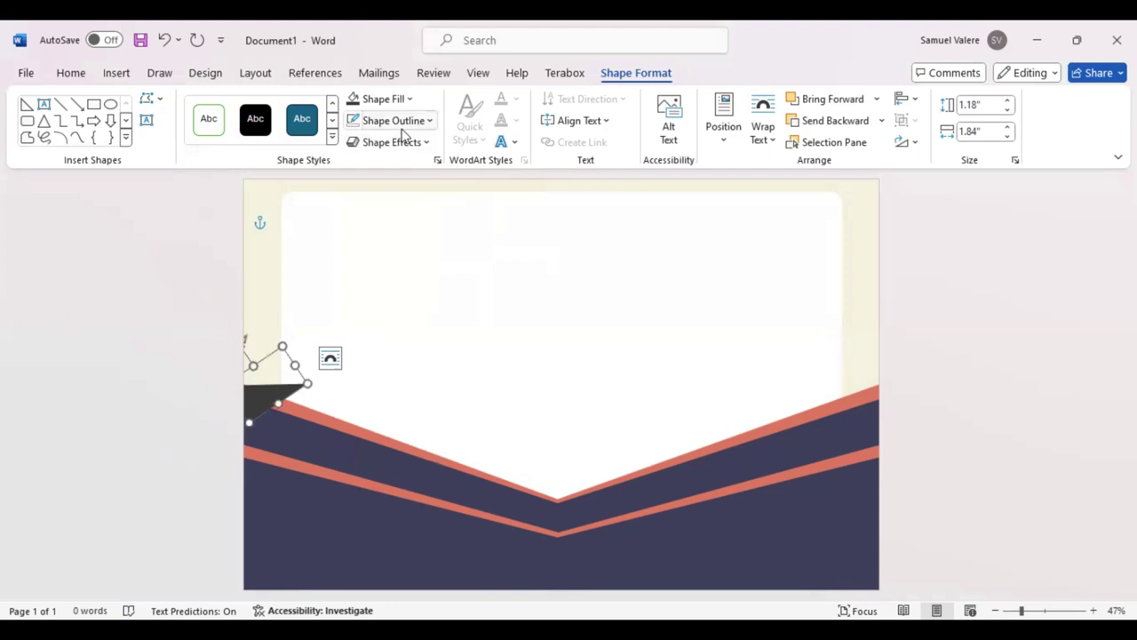
click(824, 127)
click(824, 128)
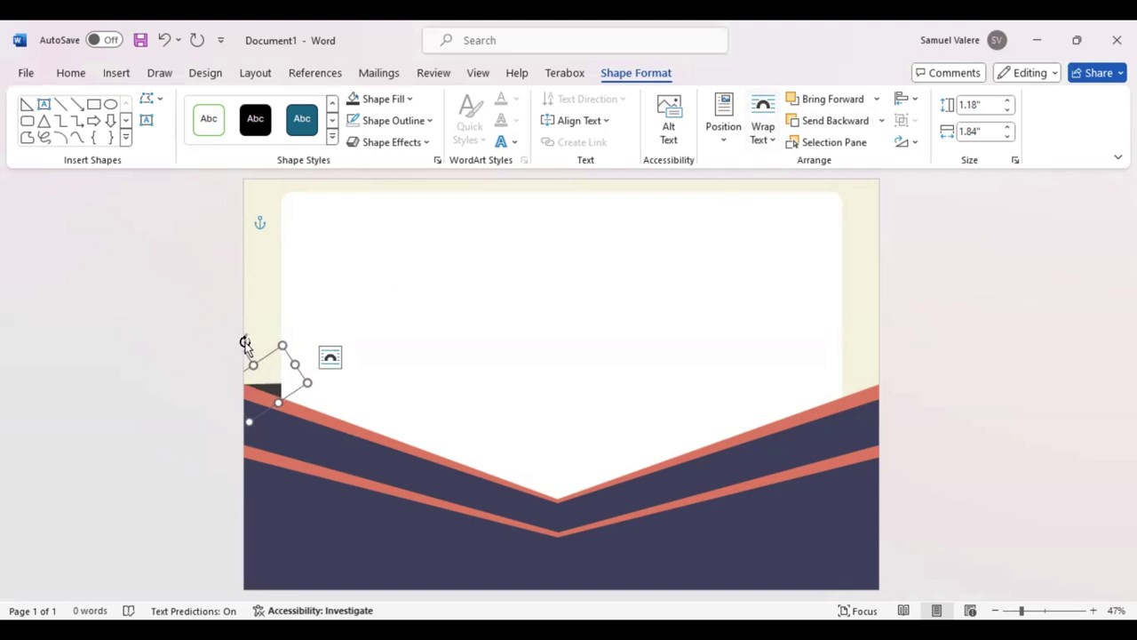
drag(246, 343, 245, 360)
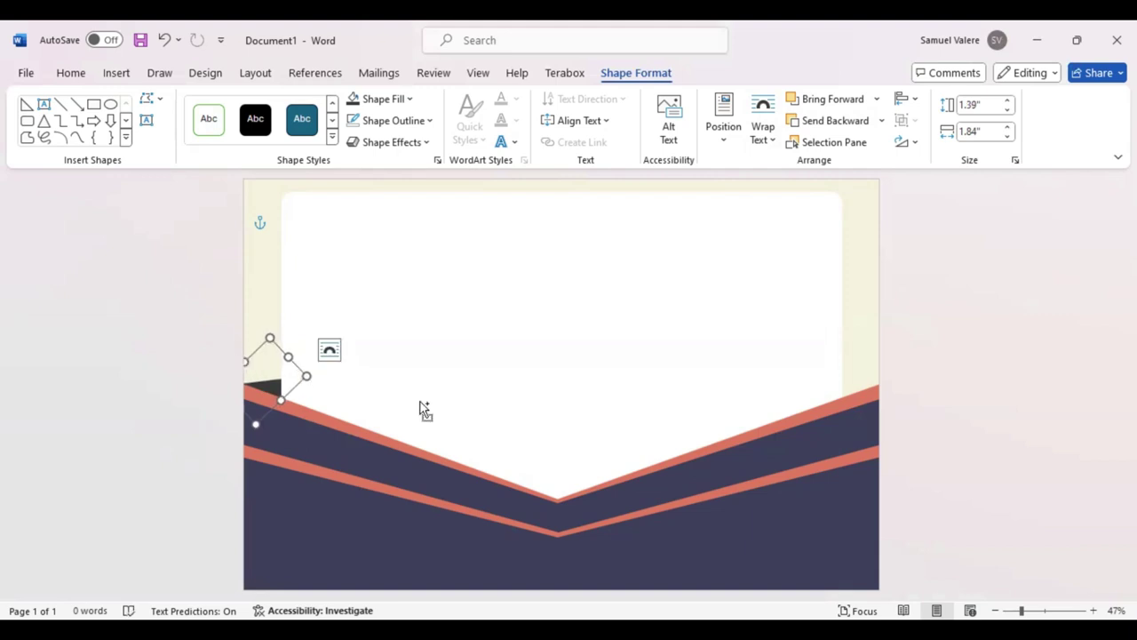
Step: Flip the triangle horizontally at the right page edge and tuck it behind the white panel
drag(267, 404, 836, 404)
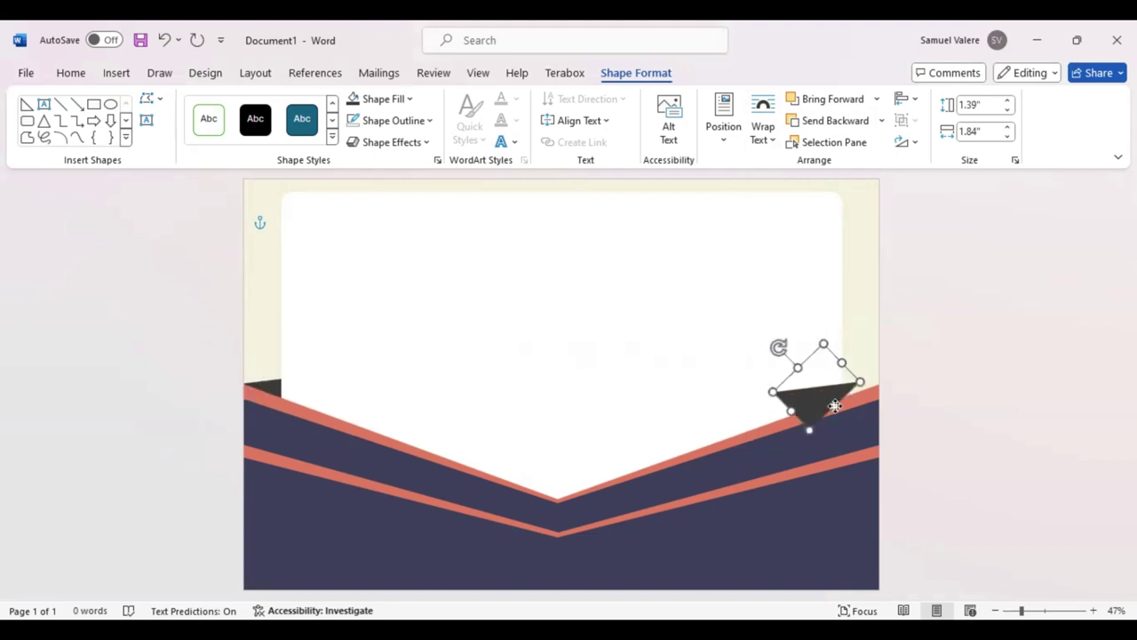
click(906, 142)
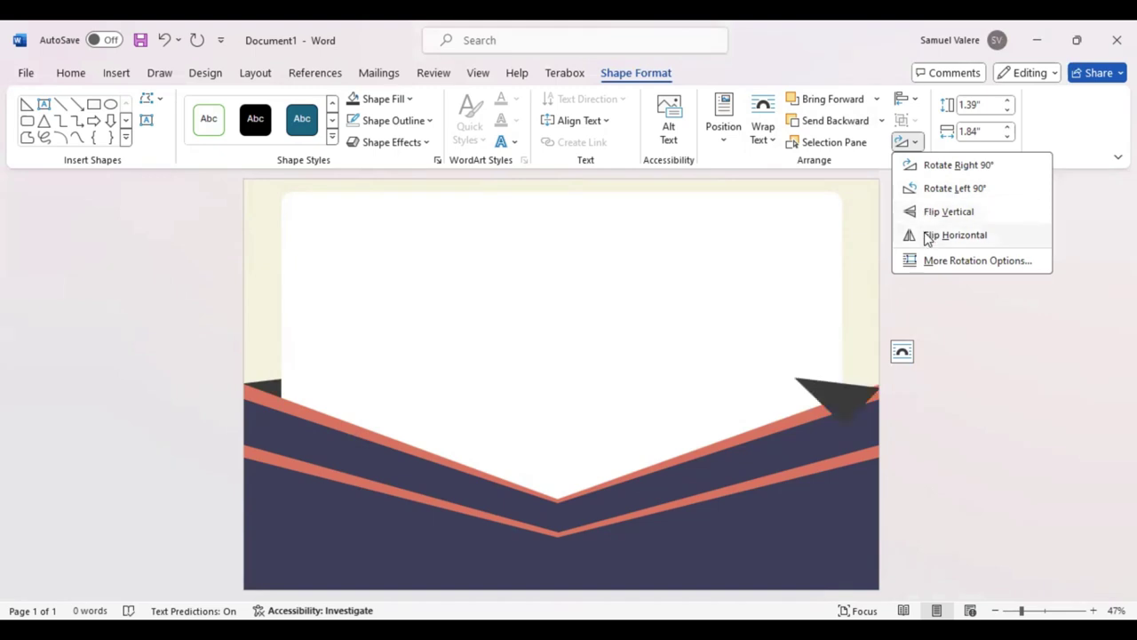
click(928, 238)
drag(843, 399, 861, 397)
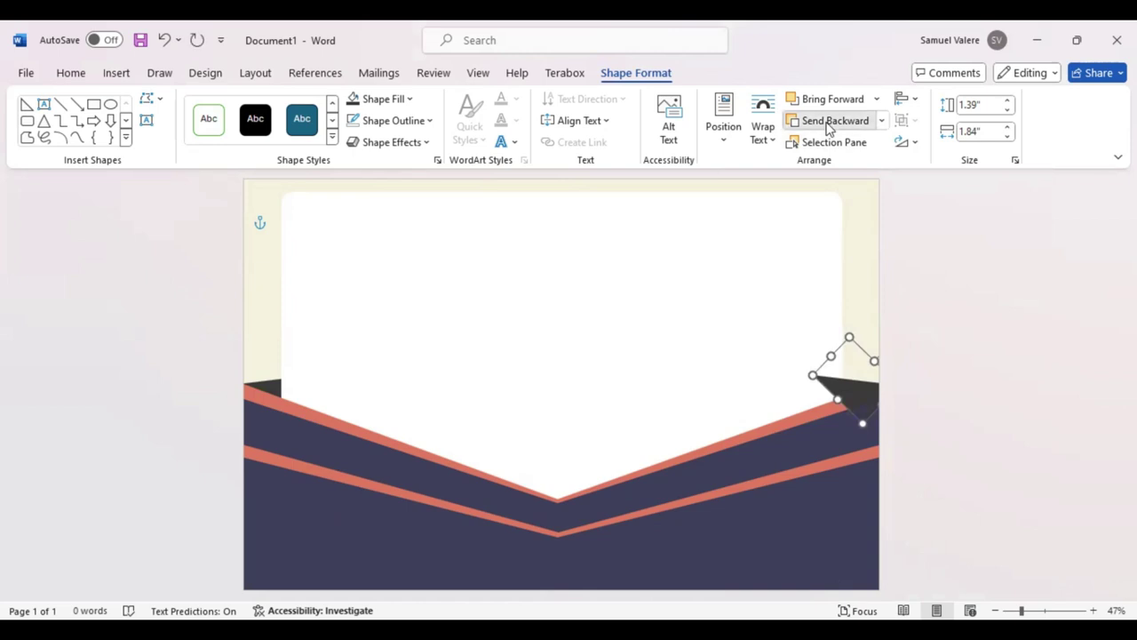
click(828, 122)
click(827, 125)
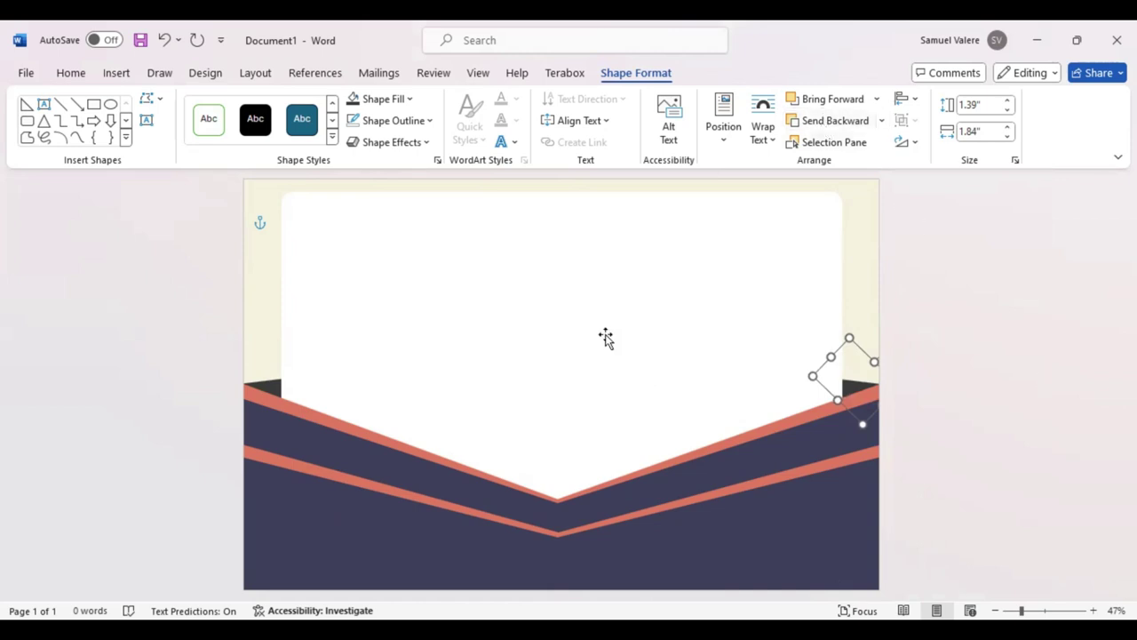
Step: Duplicate the white panel, shorten the copy to a band at the top, and fill it coral
click(477, 276)
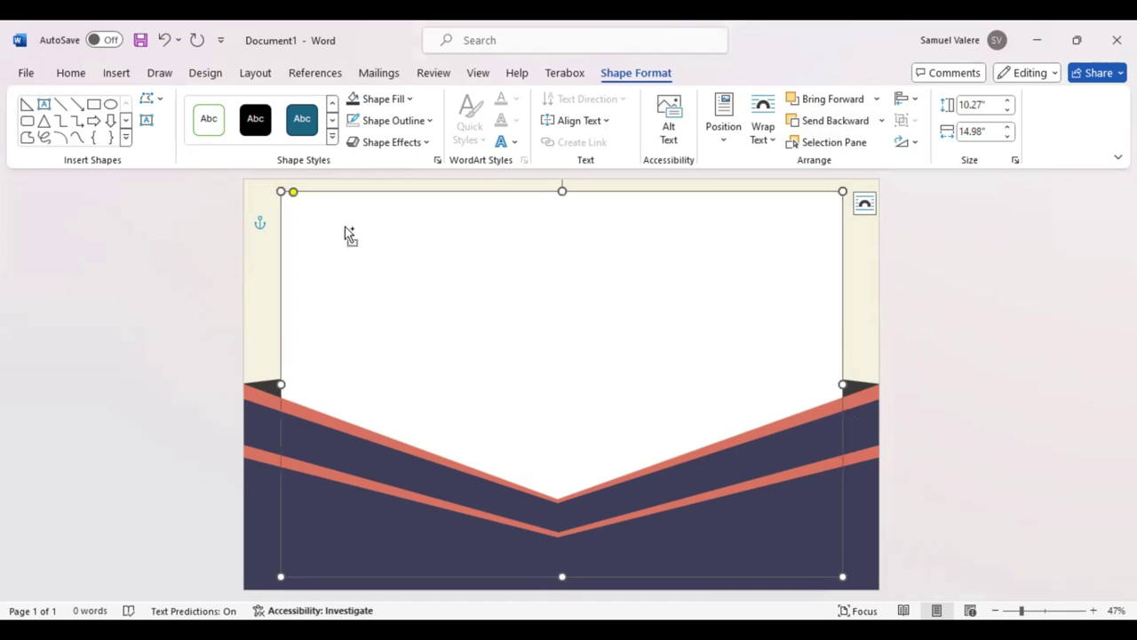
drag(346, 233, 353, 239)
drag(569, 582, 558, 331)
drag(558, 261, 554, 250)
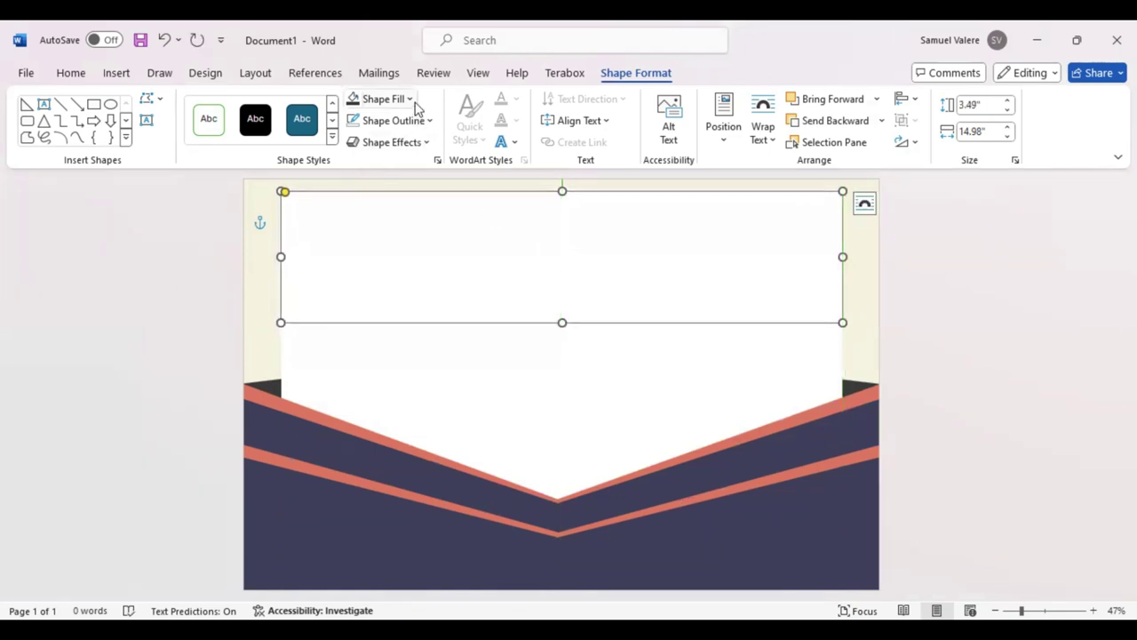
click(410, 99)
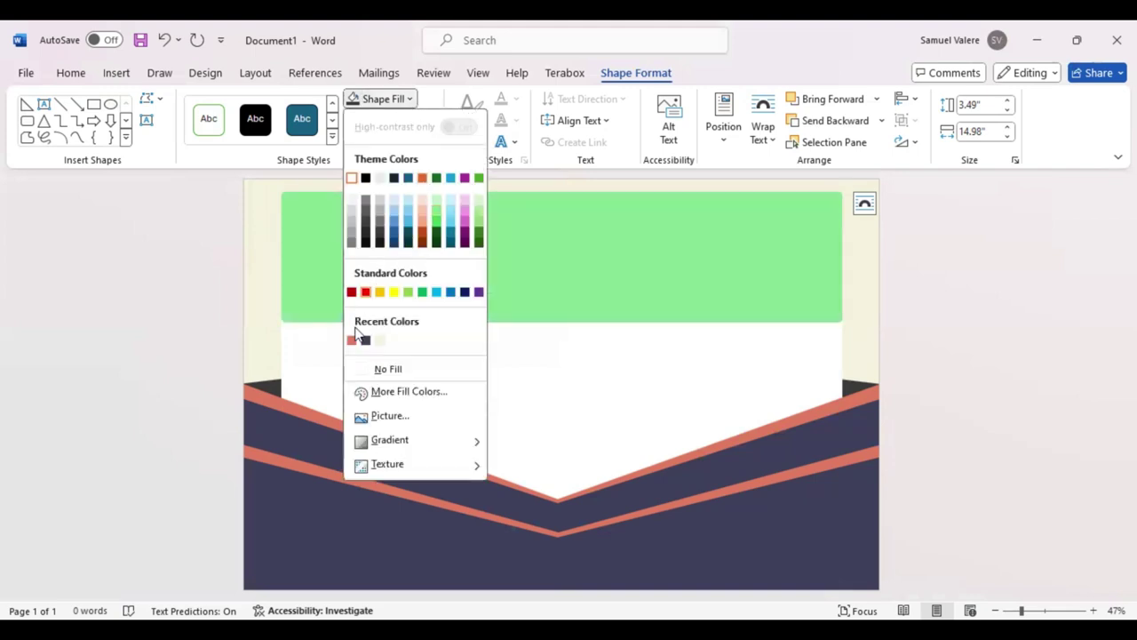
click(544, 326)
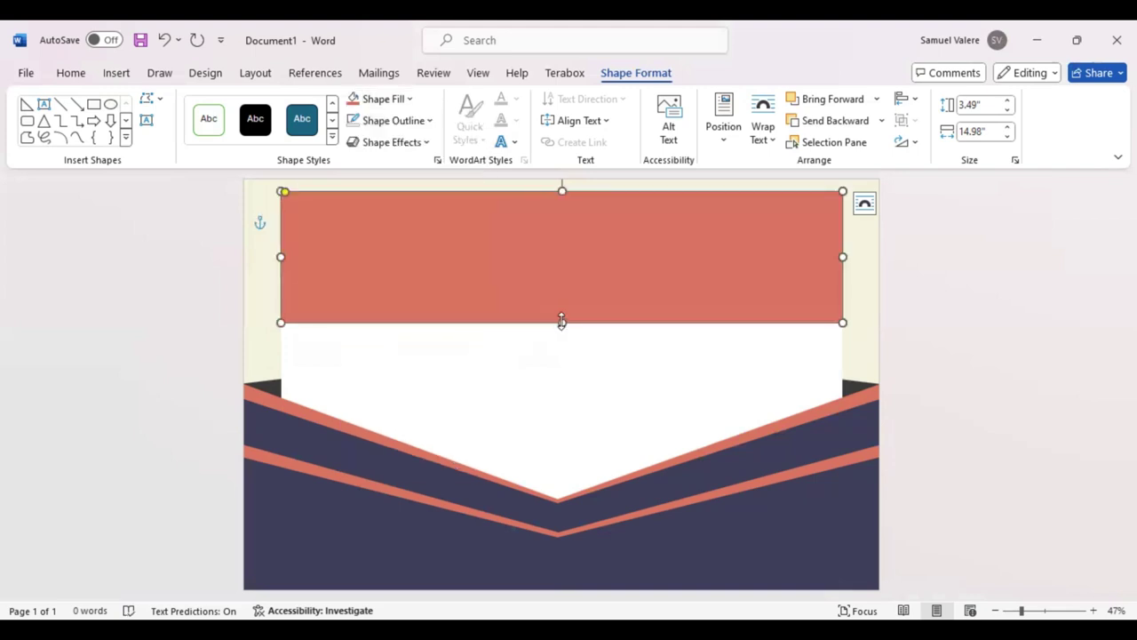
Step: Trim the 14.98"-wide coral header band down to a slim strip
drag(560, 322, 565, 297)
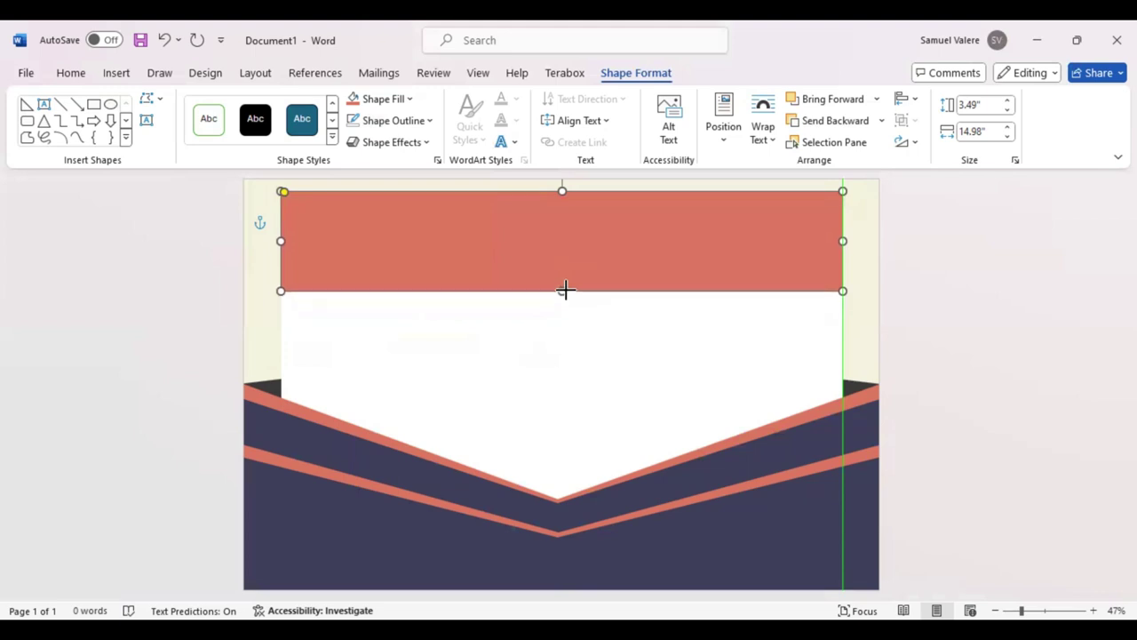
drag(565, 296, 564, 284)
click(954, 317)
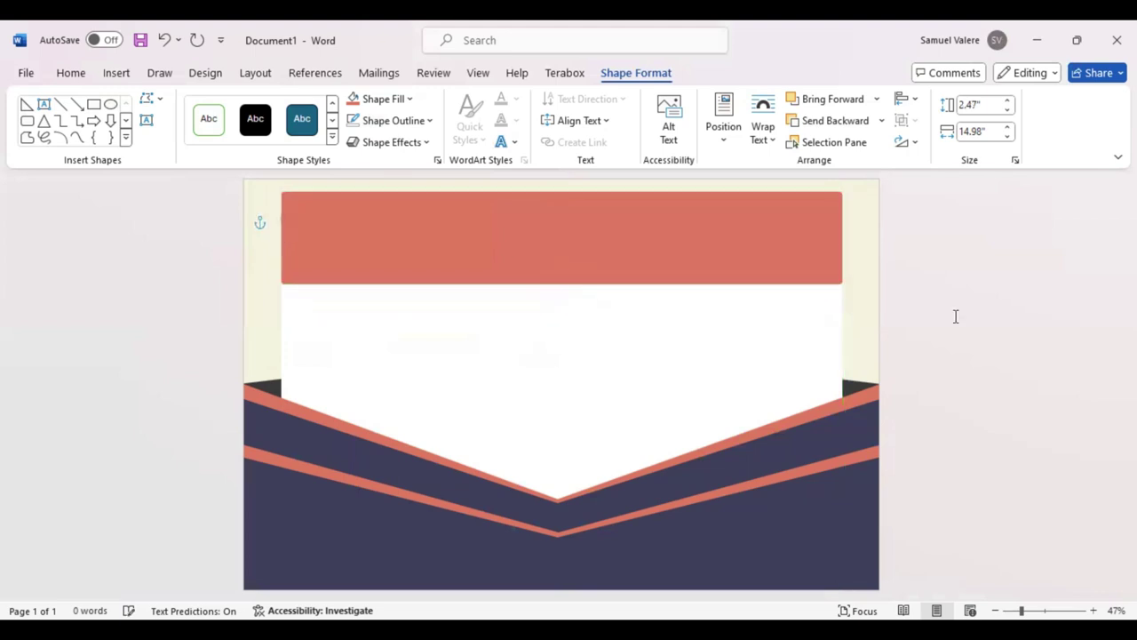
click(600, 256)
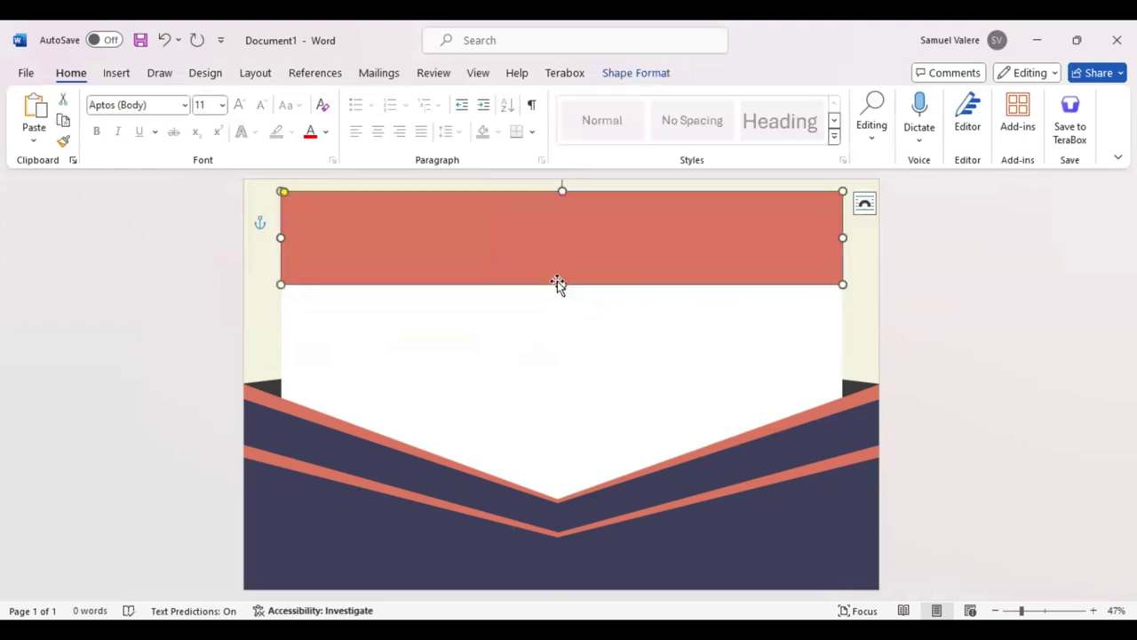
drag(561, 283, 560, 258)
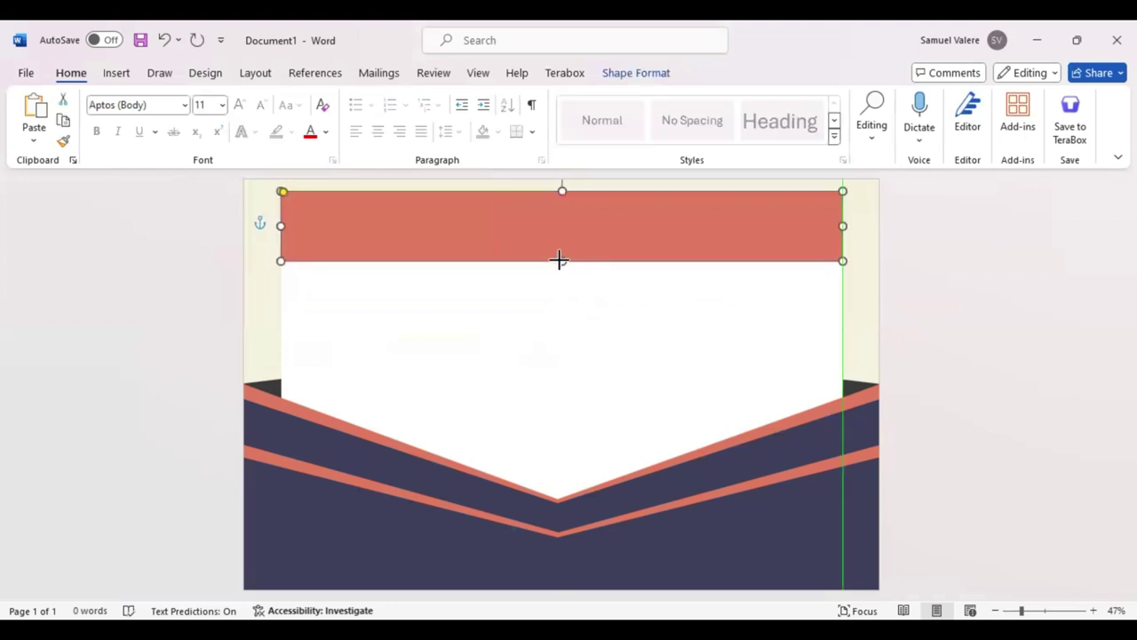
click(965, 310)
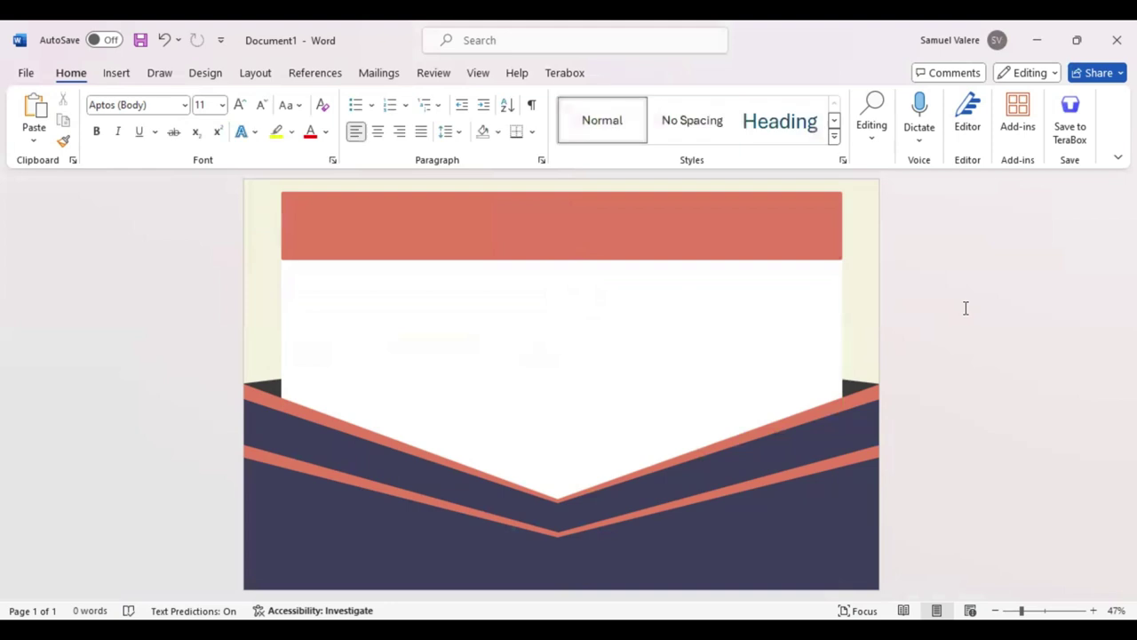
Step: Duplicate the coral band, shorten the copy to 1.56", fill it navy, and align it to the panel edges
click(497, 239)
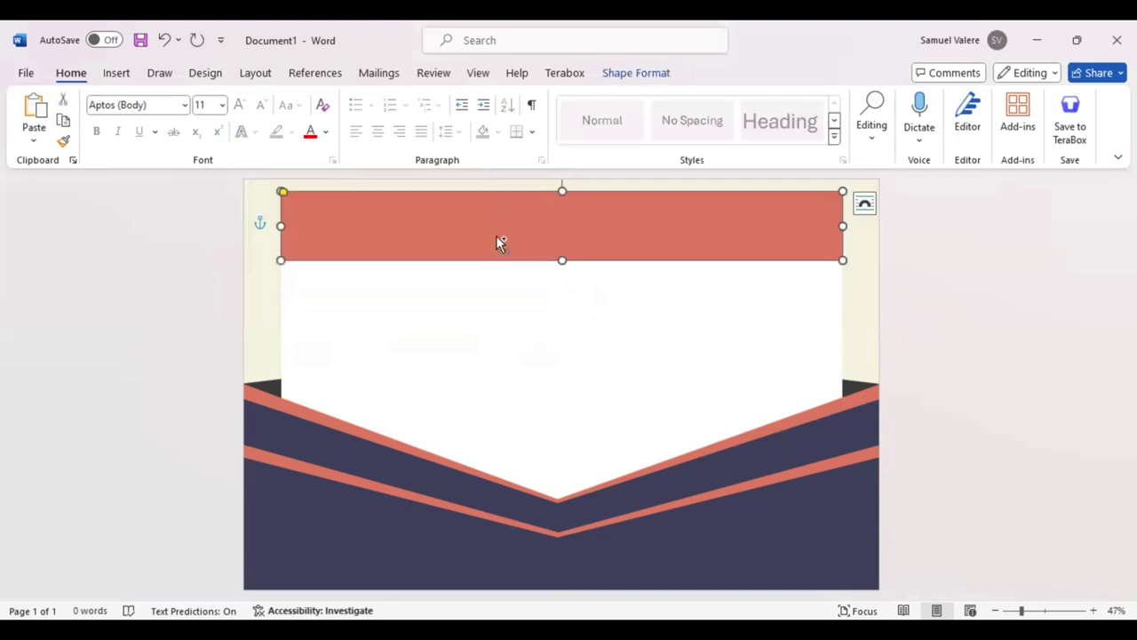
drag(499, 242, 502, 223)
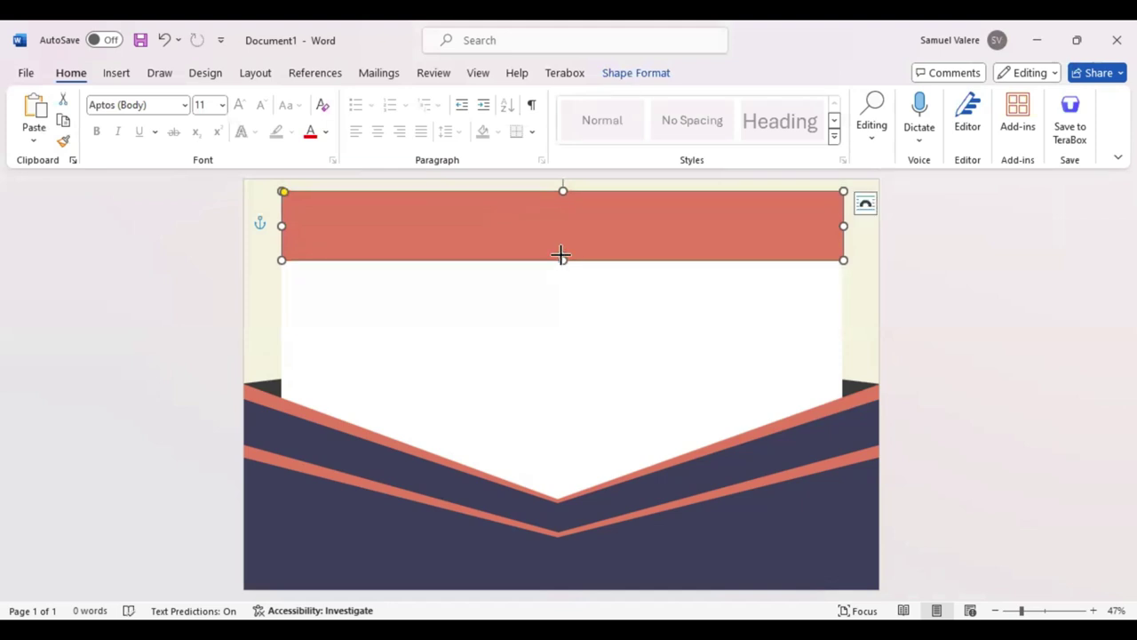
drag(563, 258, 559, 249)
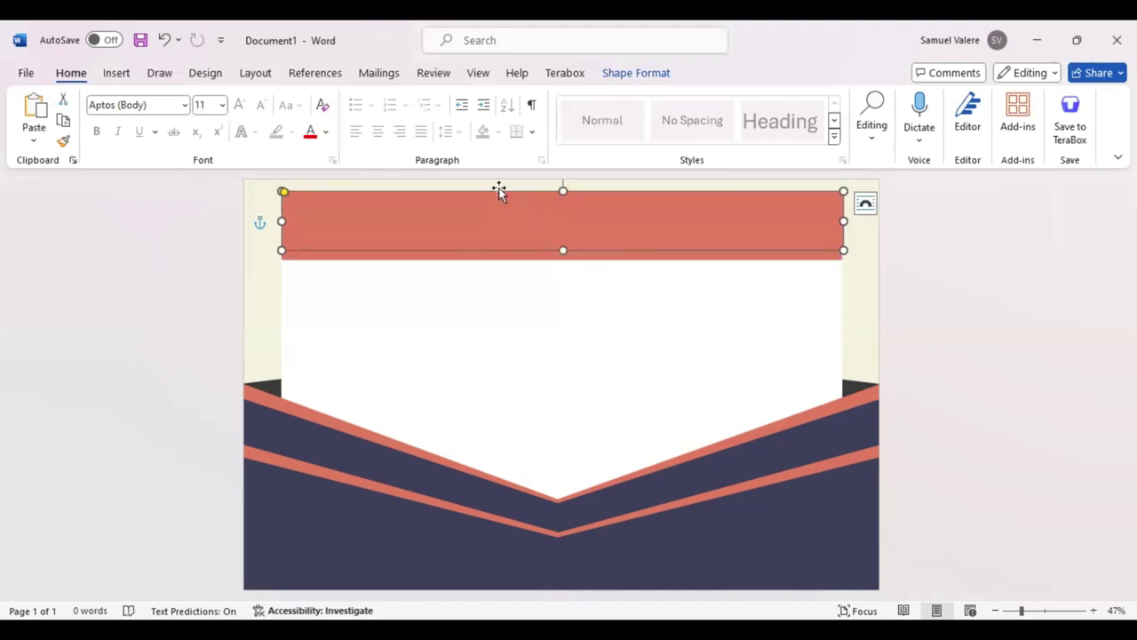
click(627, 76)
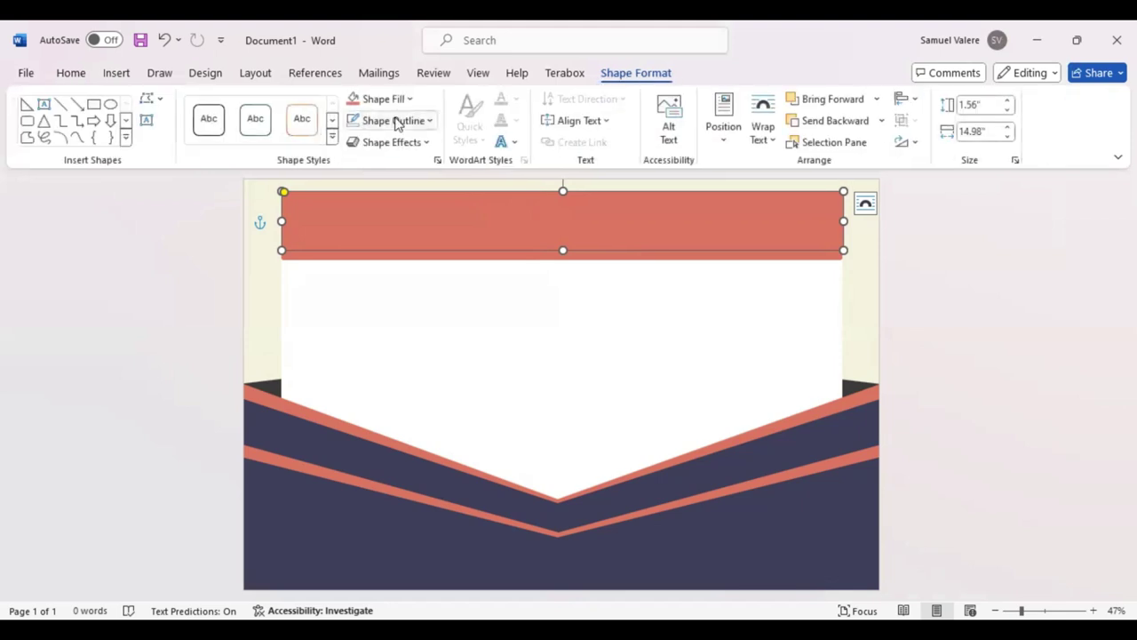
click(411, 99)
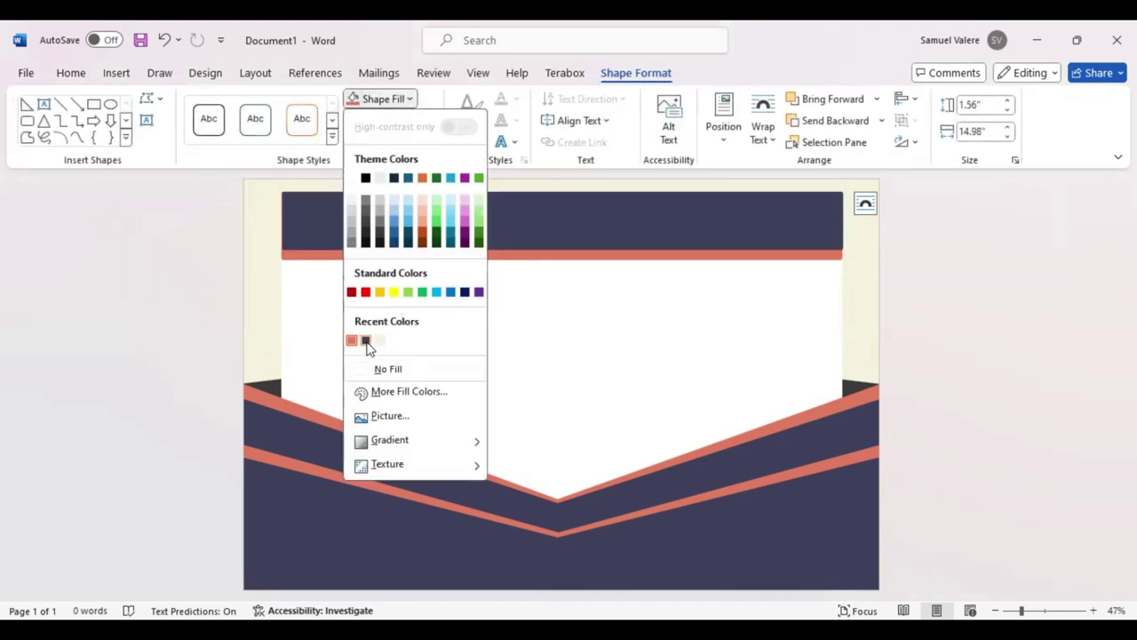
click(366, 341)
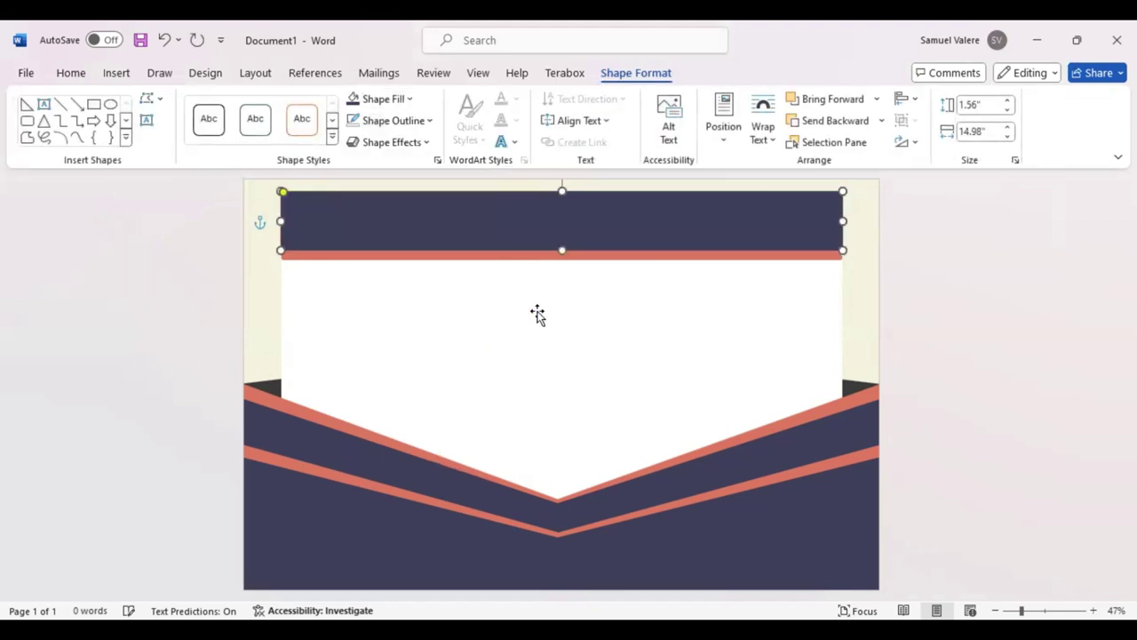
click(994, 283)
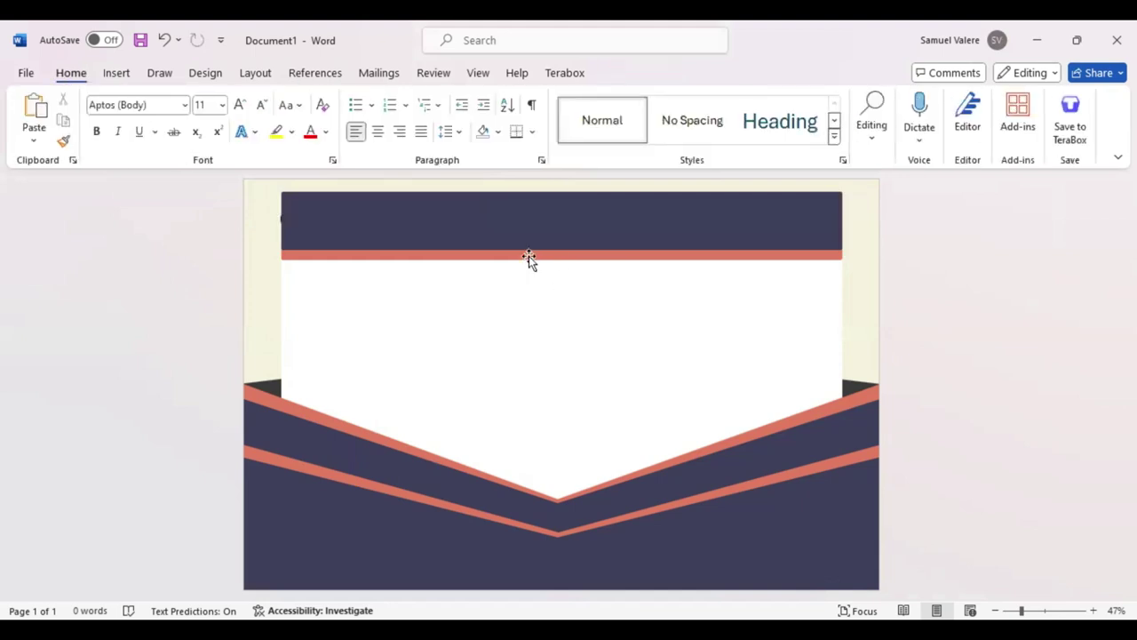
drag(529, 256, 561, 256)
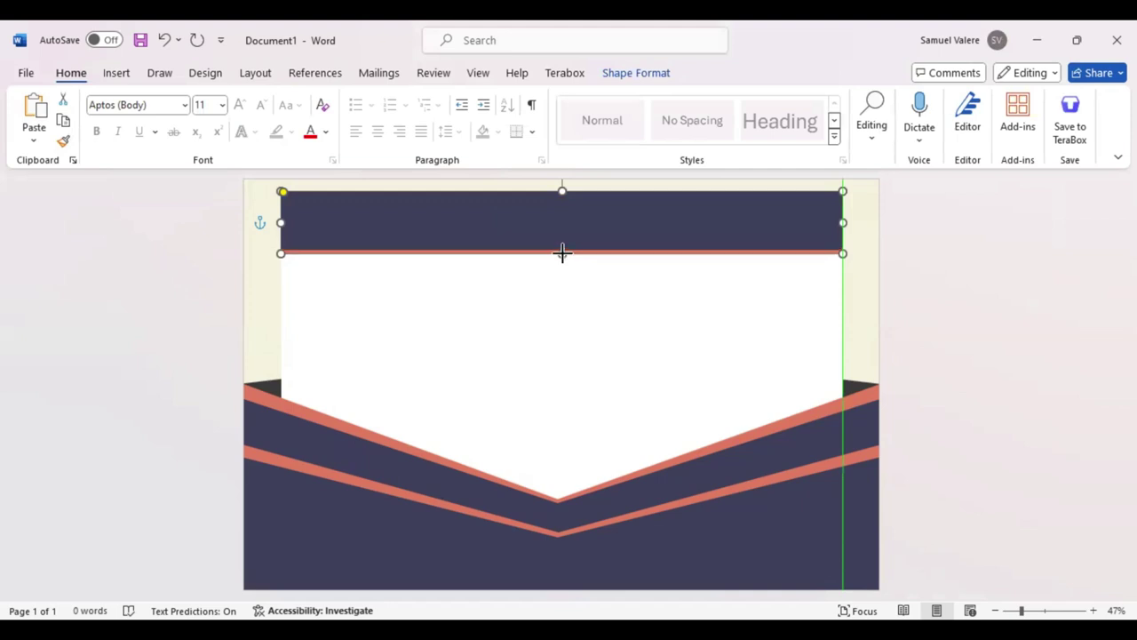
drag(562, 256, 562, 255)
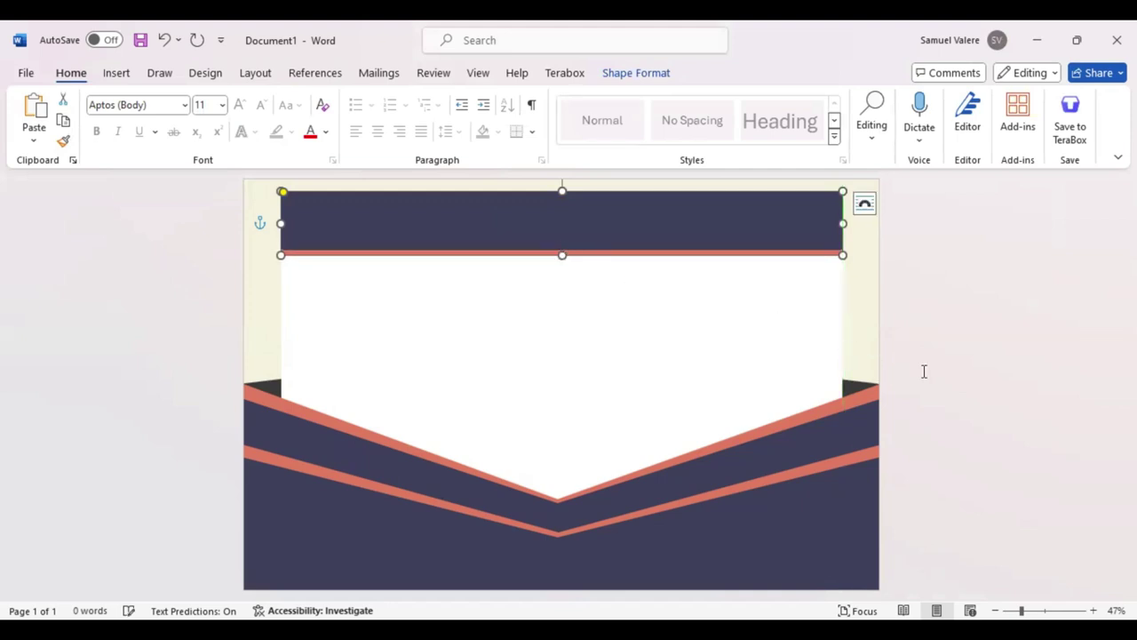
click(994, 444)
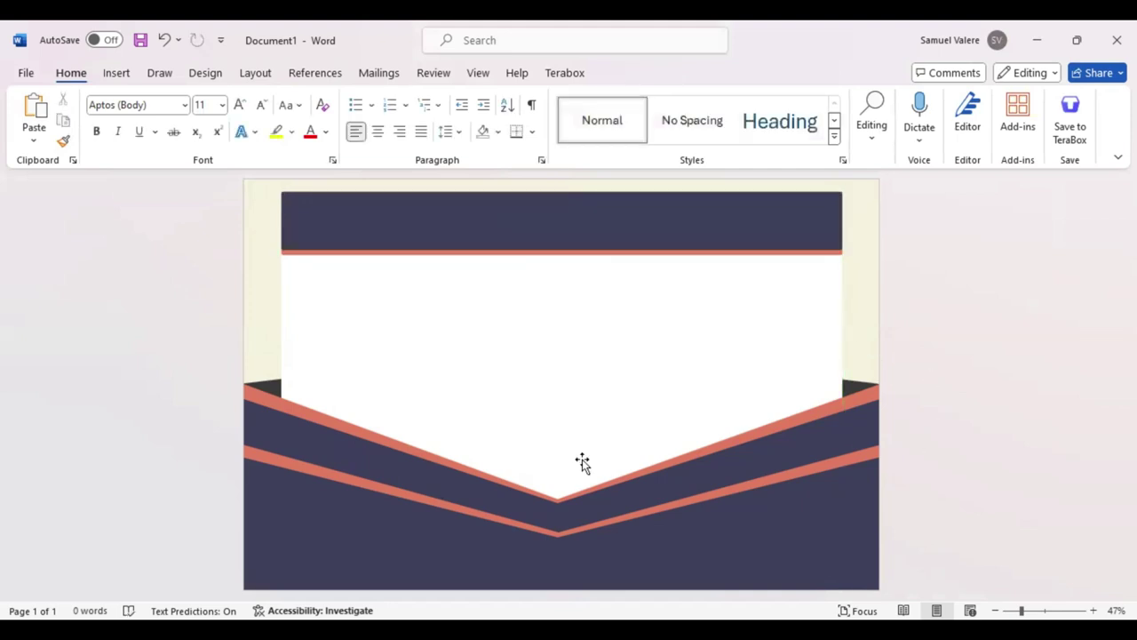
Step: Draw a no-fill text box below the navy banner holding the centred word 'Certificate'
click(113, 78)
click(255, 101)
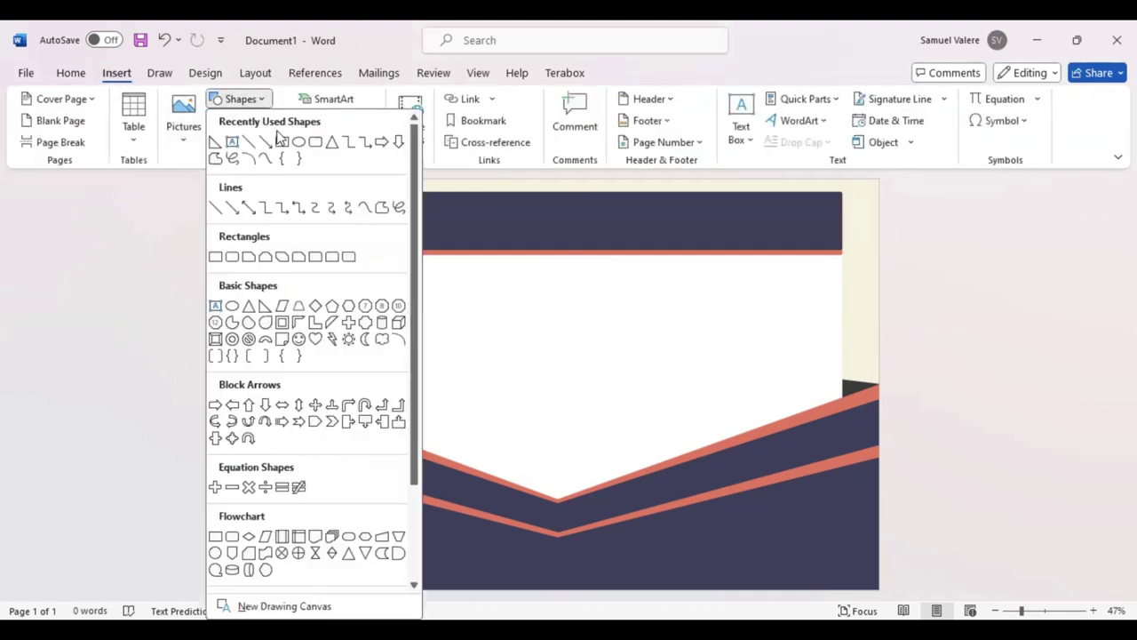
click(232, 143)
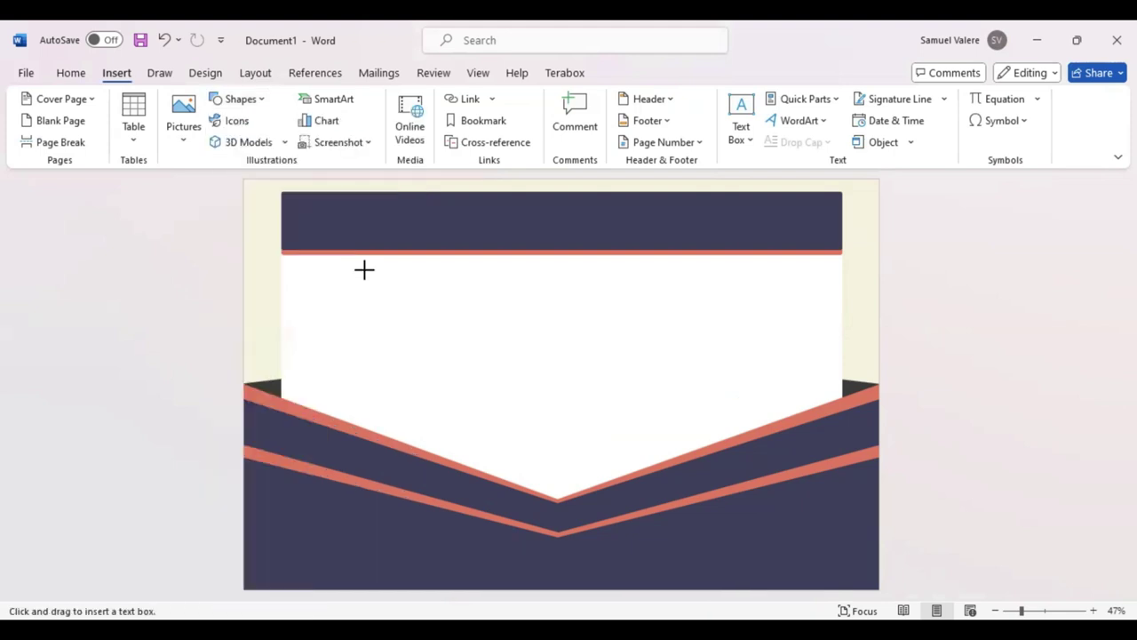
drag(365, 270, 546, 308)
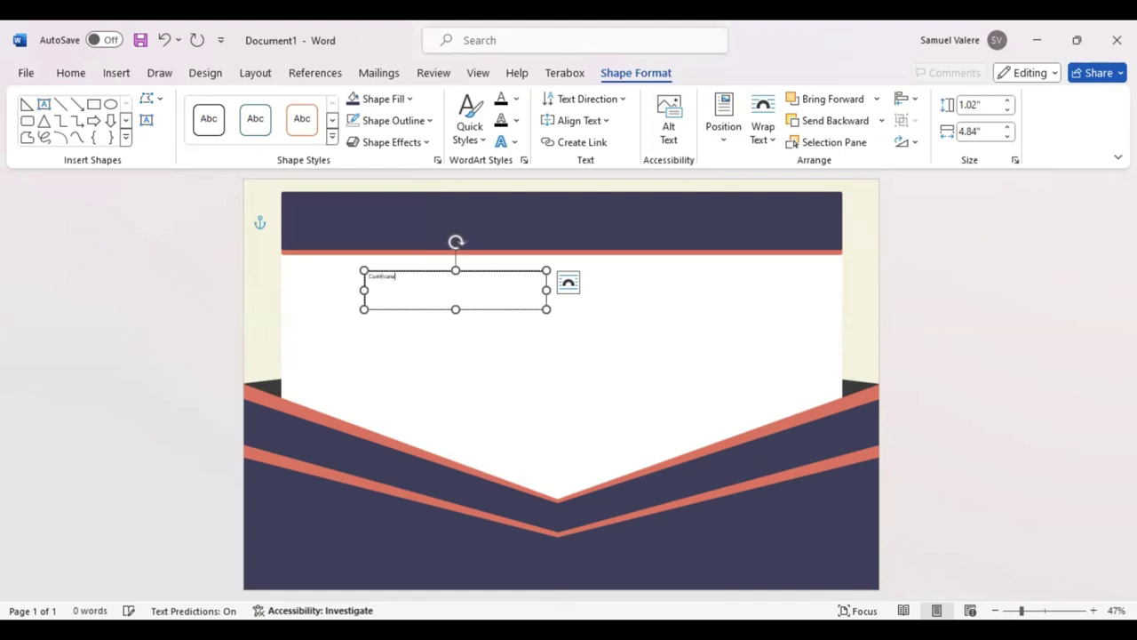
drag(400, 279, 365, 277)
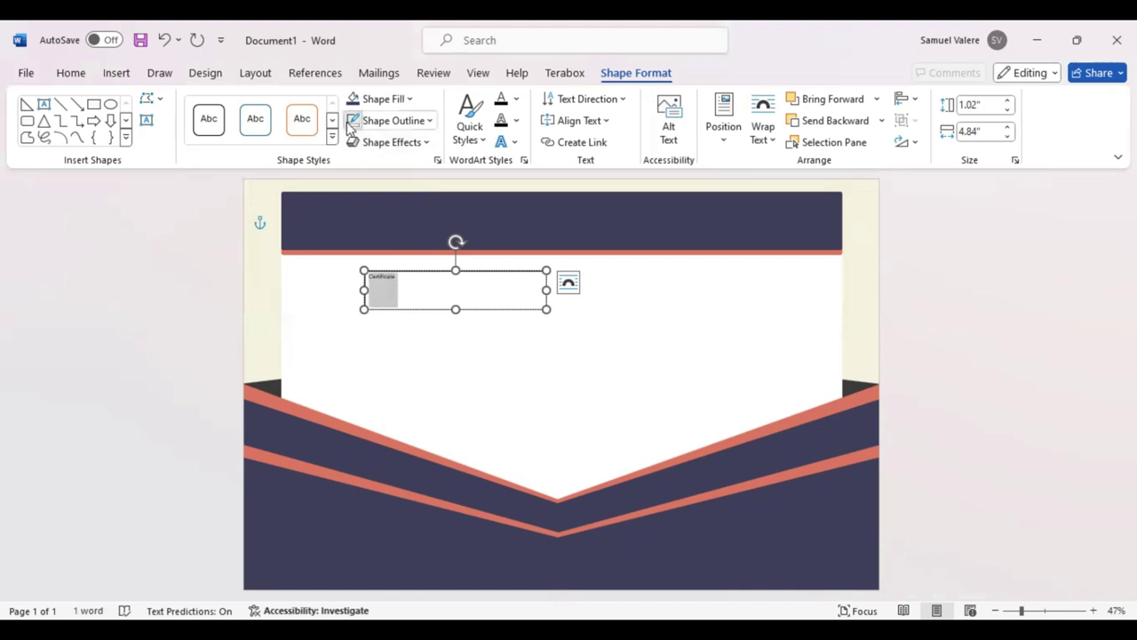
click(410, 100)
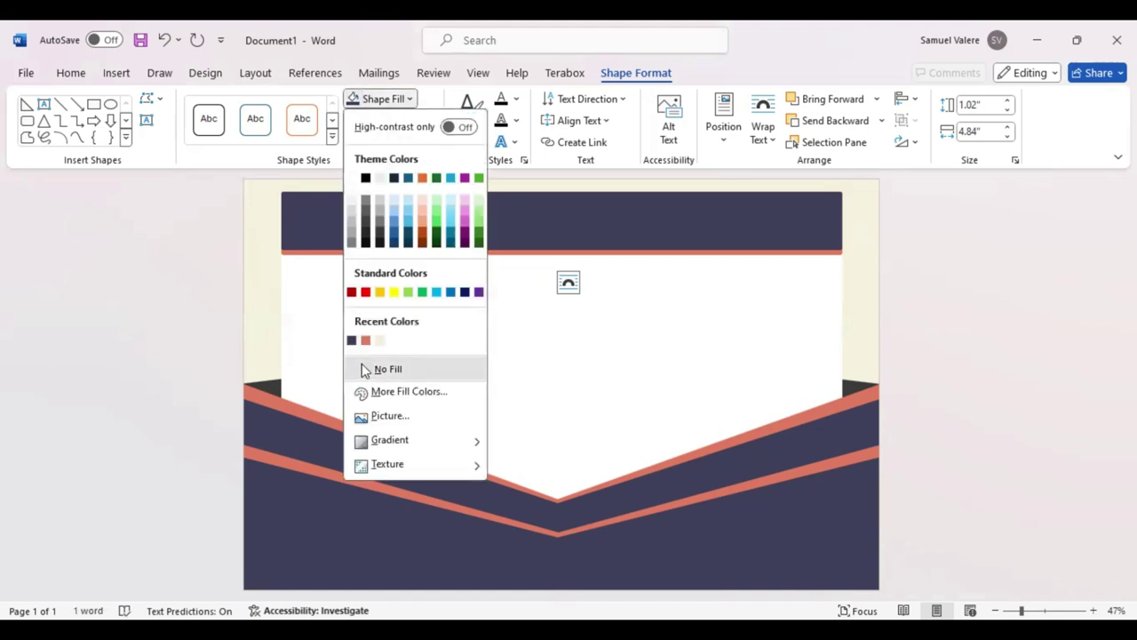
click(366, 369)
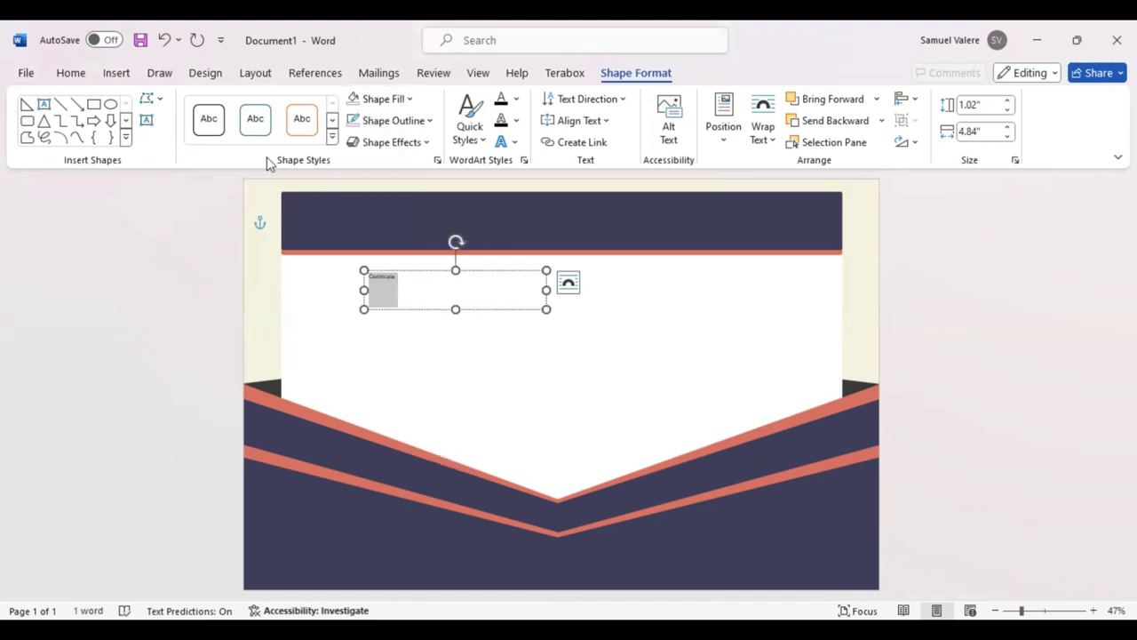
click(72, 76)
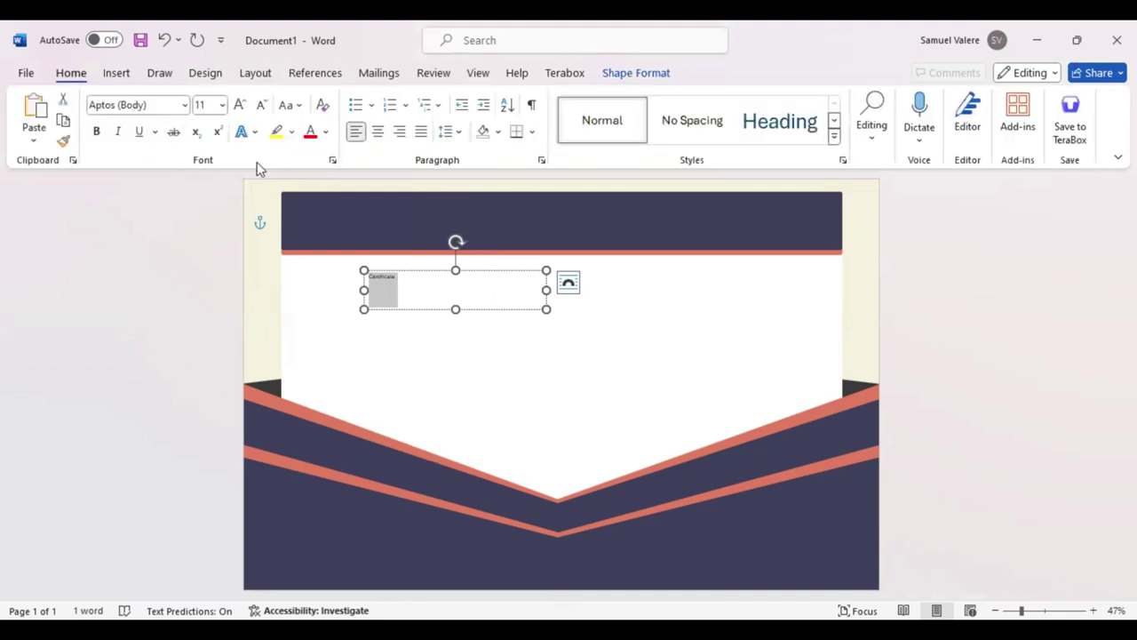
key(ctrl+e)
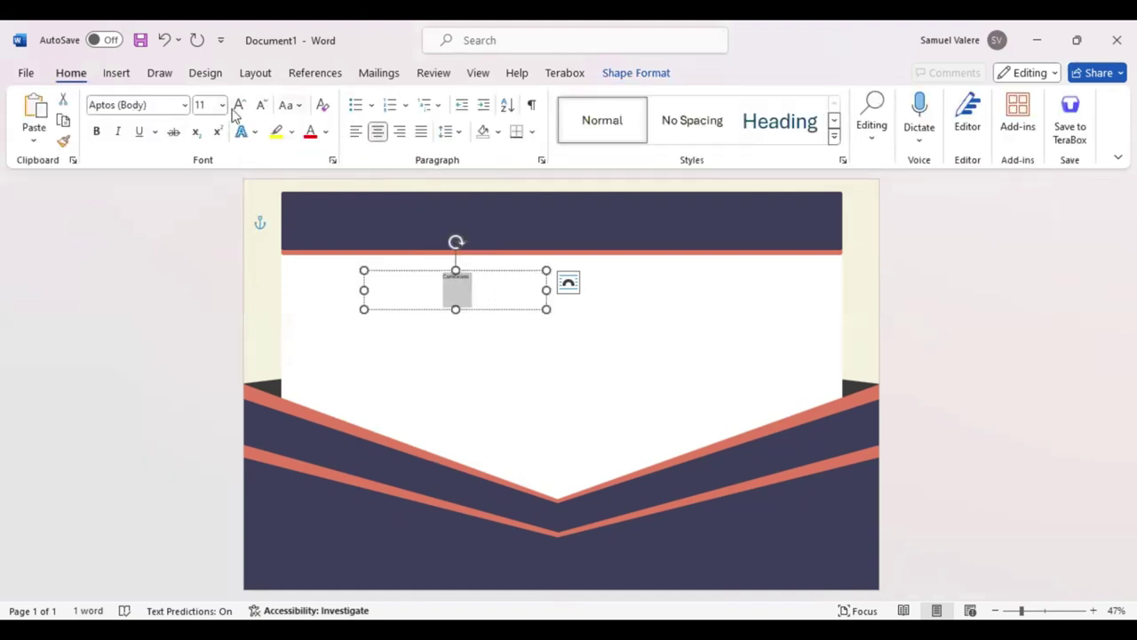
Step: Make the title uppercase CERTIFICATE in Times New Roman, enlarged to 48 pt
click(289, 105)
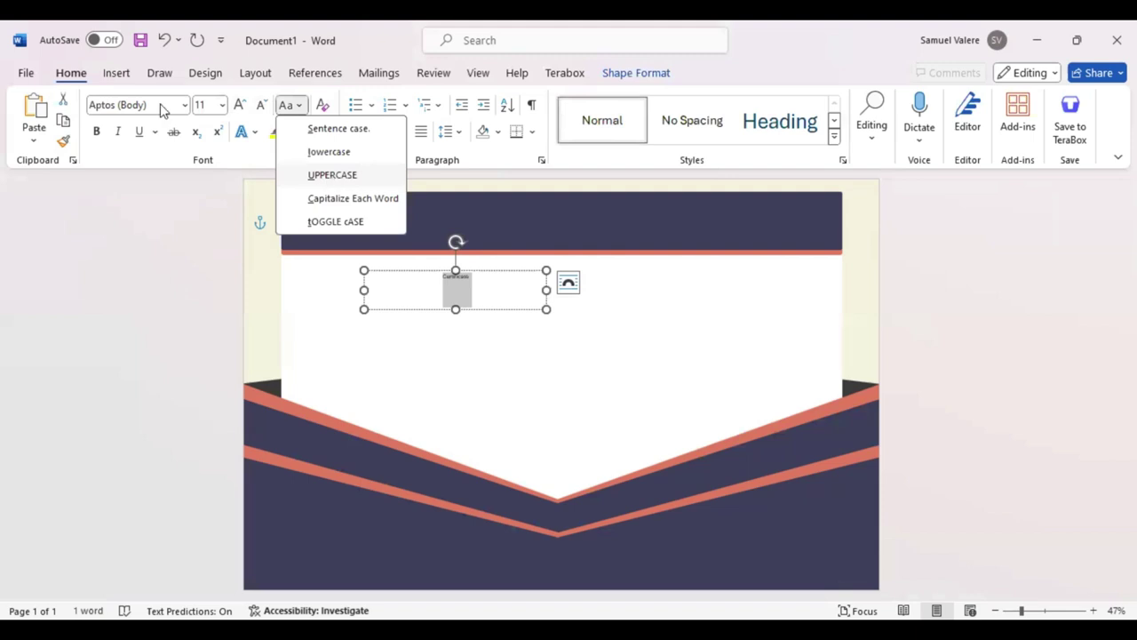
click(328, 175)
click(165, 105)
text(Times New Roman)
key(Return)
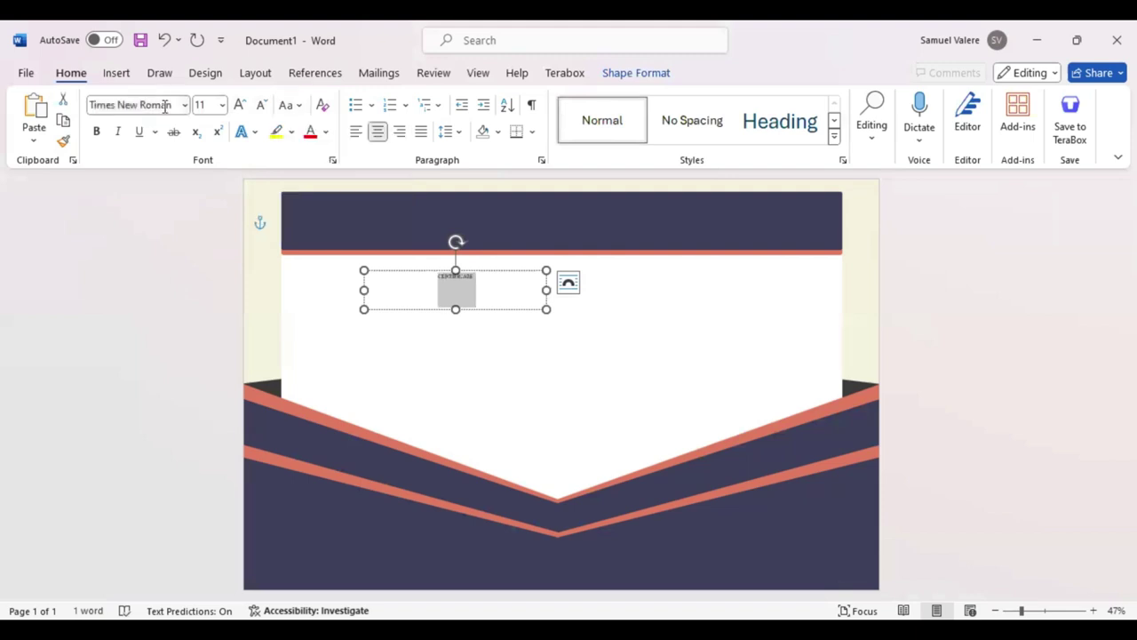
click(241, 105)
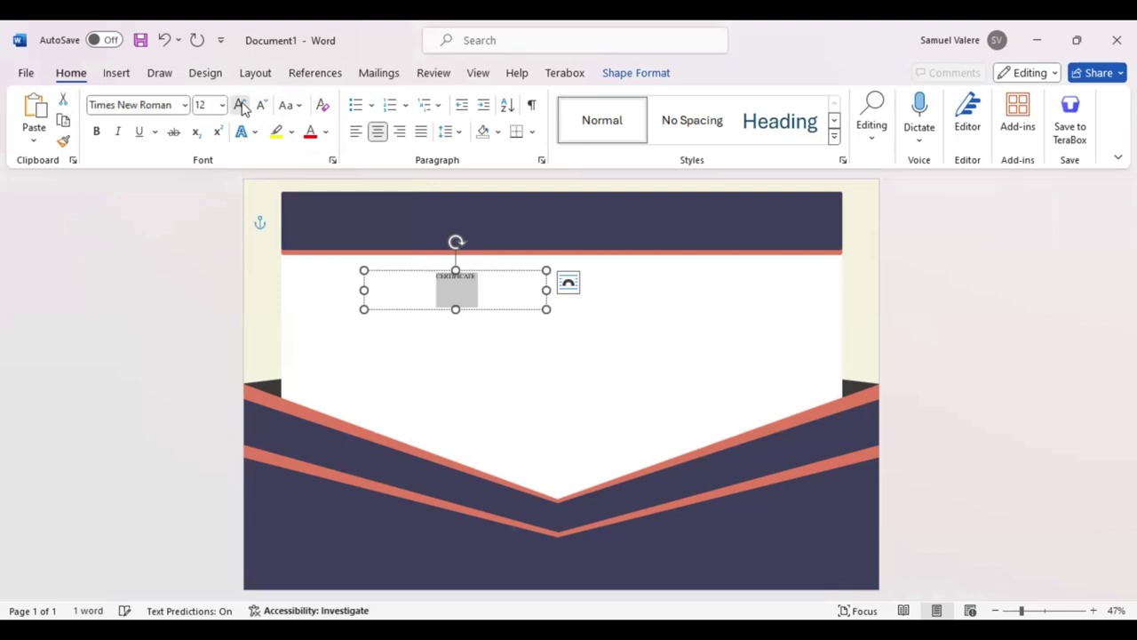
click(241, 105)
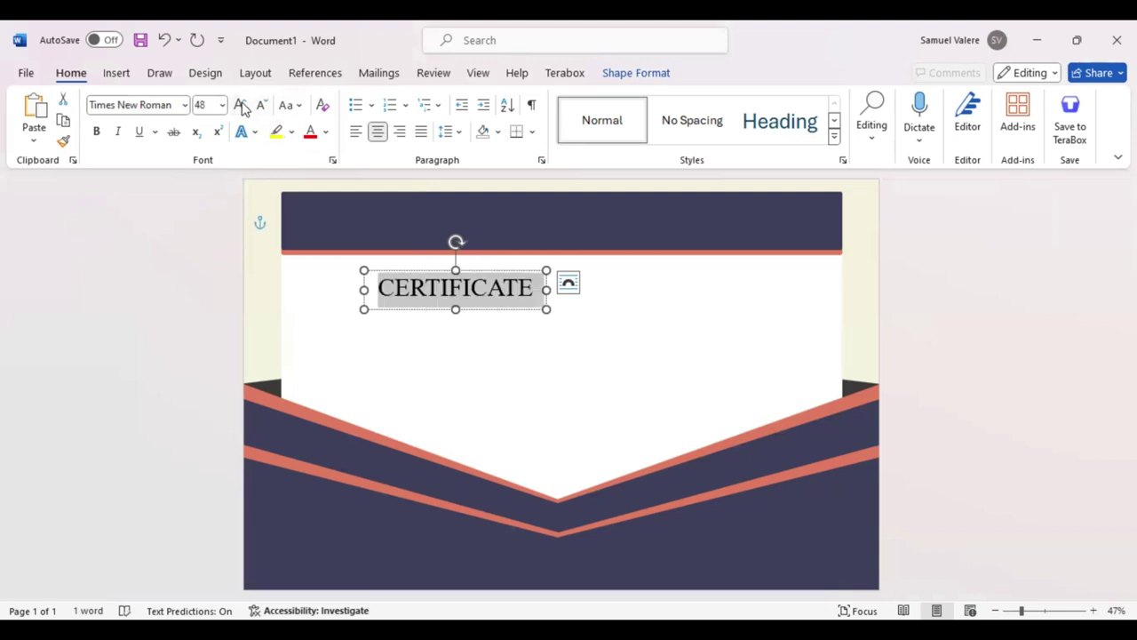
Step: Expand CERTIFICATE's character spacing by 7 pt and widen its text box to fit the word
key(ctrl+d)
click(470, 137)
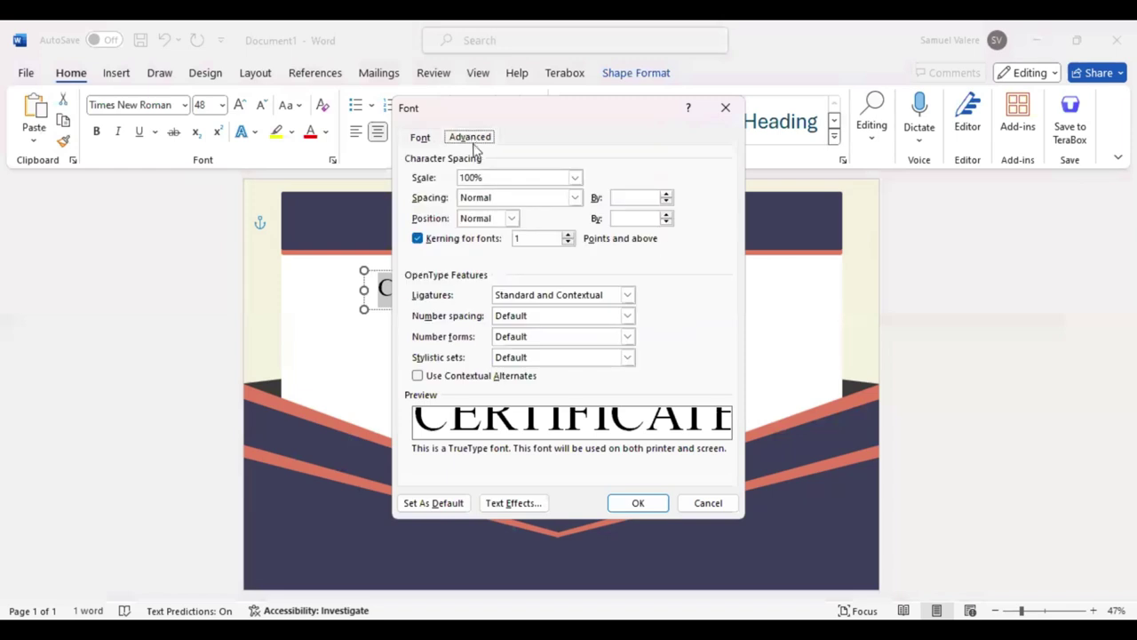
click(537, 198)
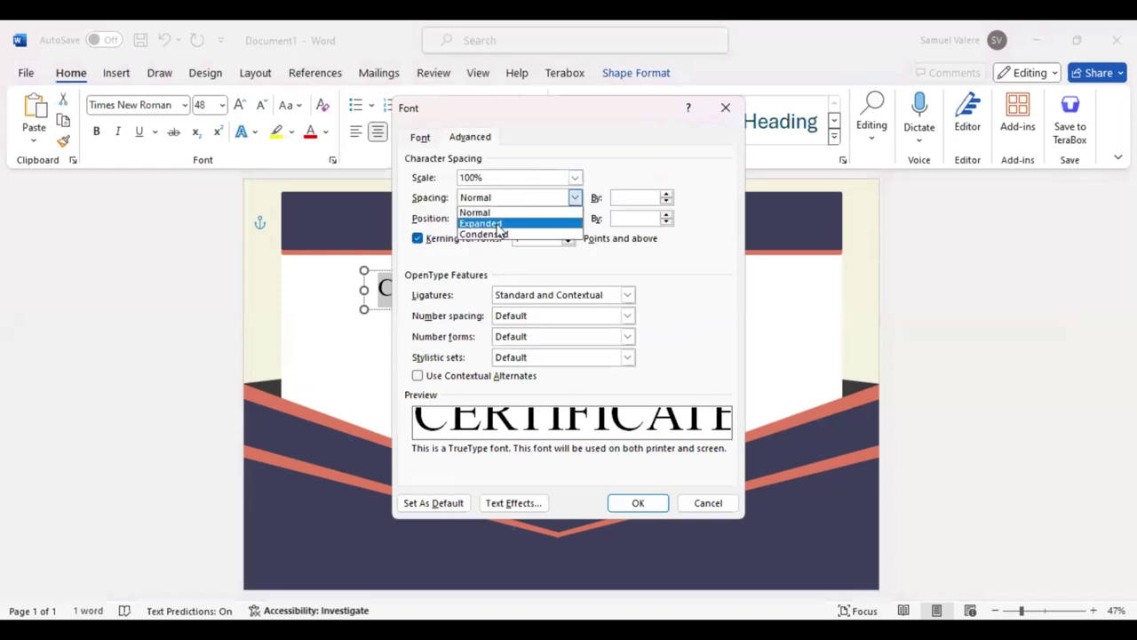
click(499, 224)
click(619, 197)
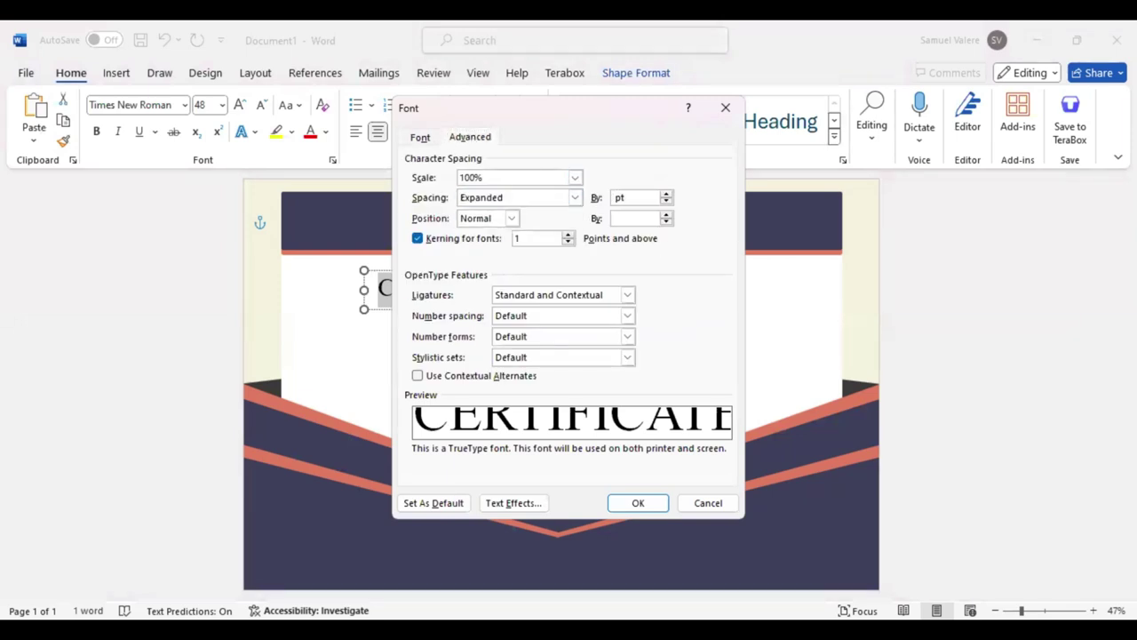
text(7)
key(Return)
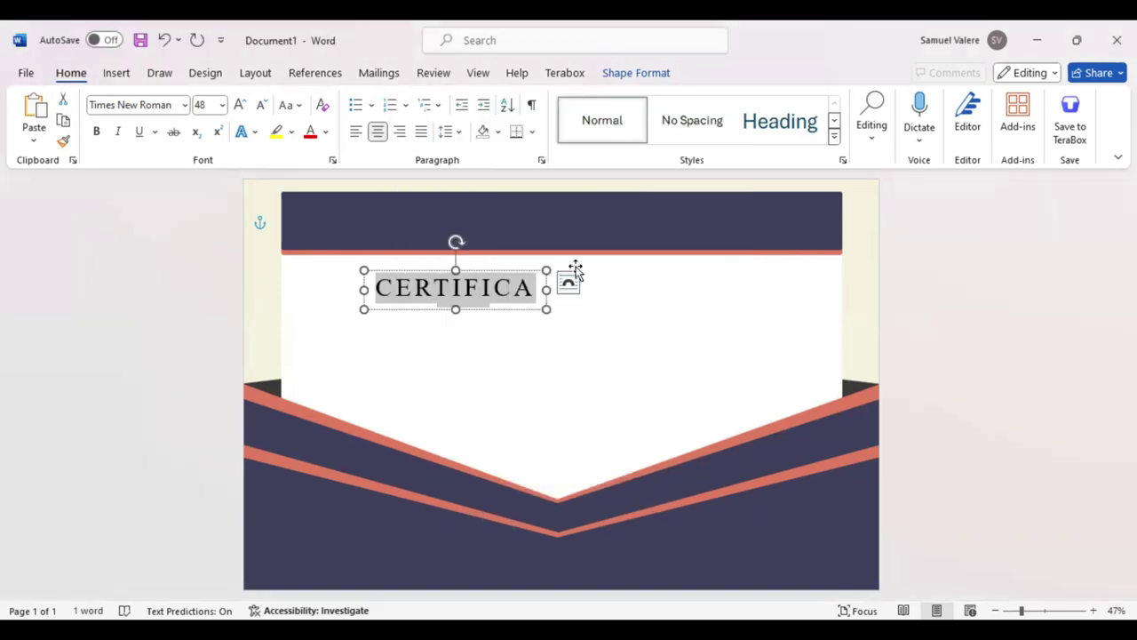
click(548, 290)
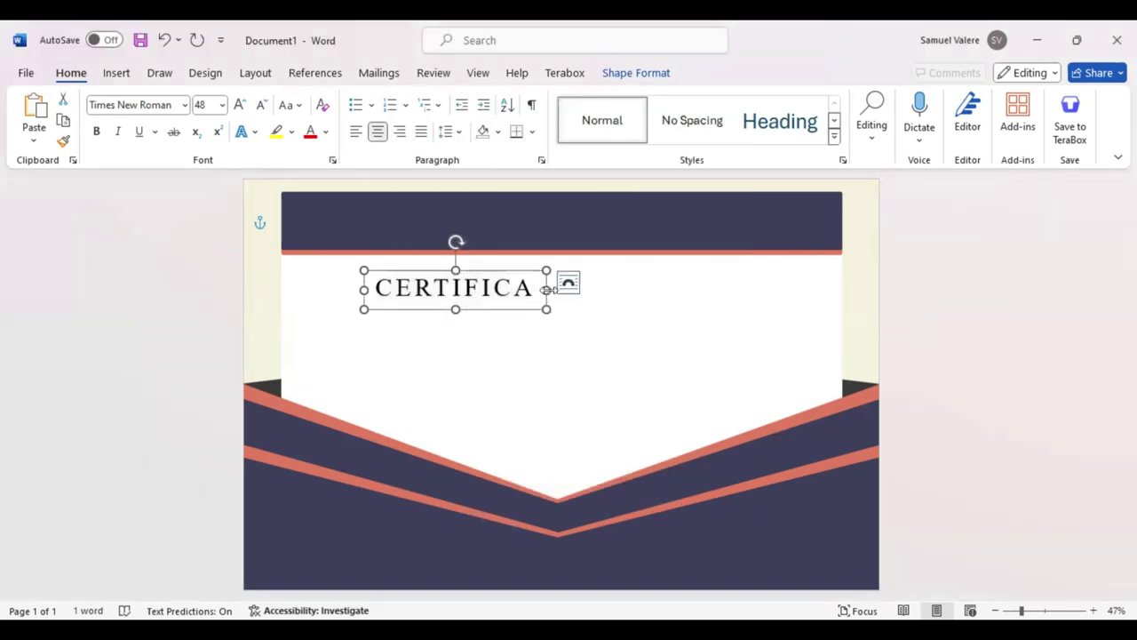
drag(548, 289, 603, 289)
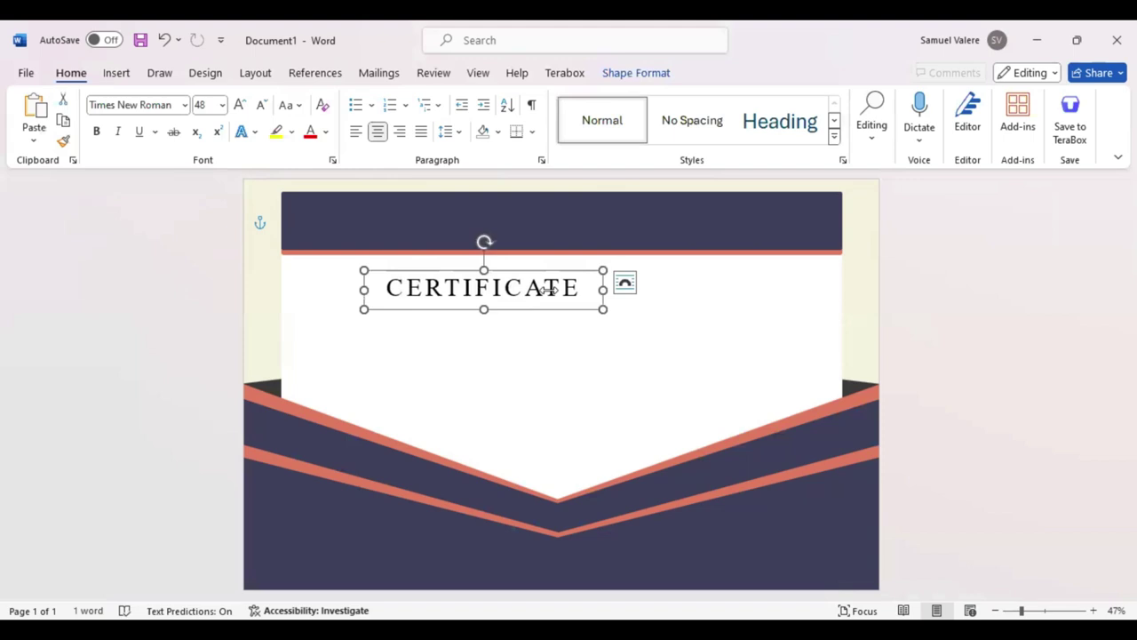
Step: Move the CERTIFICATE box into the navy header, grow it to 72 pt, and centre it
key(Up)
key(Up)
key(Up)
key(Right)
key(Right)
key(Right)
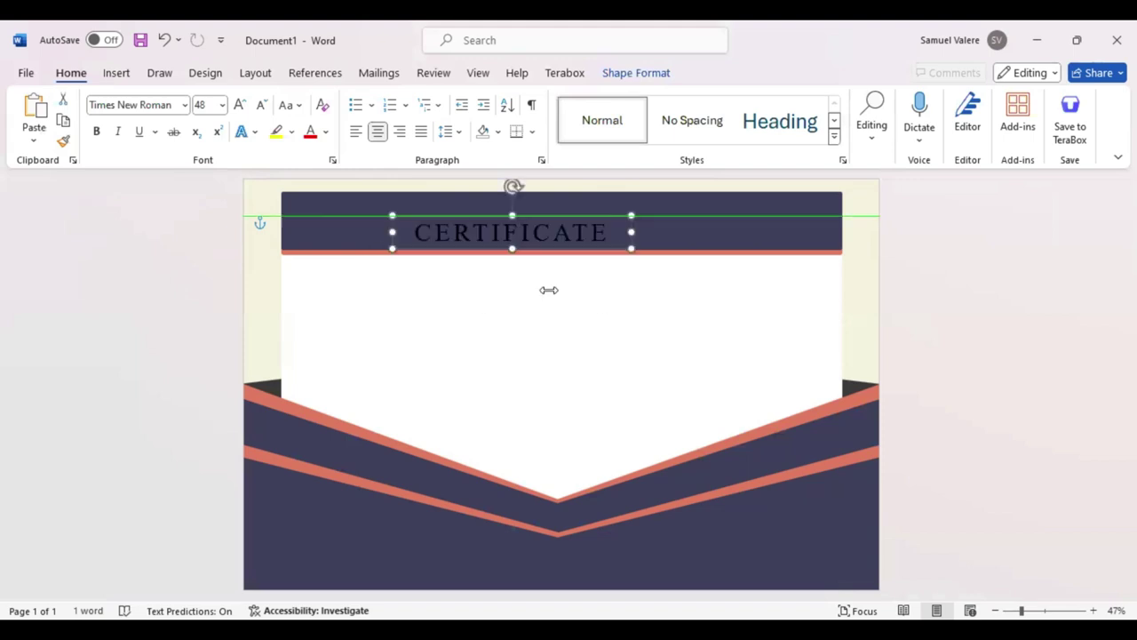
key(Right)
key(Right)
key(Up)
key(Up)
key(Up)
key(Right)
key(Right)
key(Right)
key(Right)
key(Right)
key(Right)
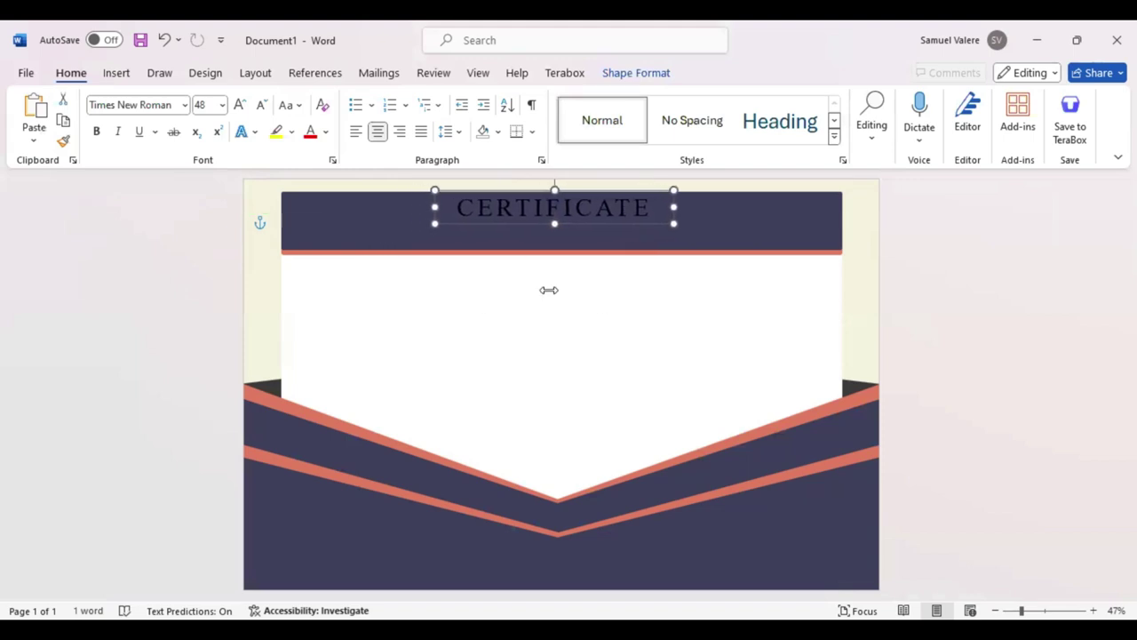
key(Right)
key(Right)
key(ctrl+Up)
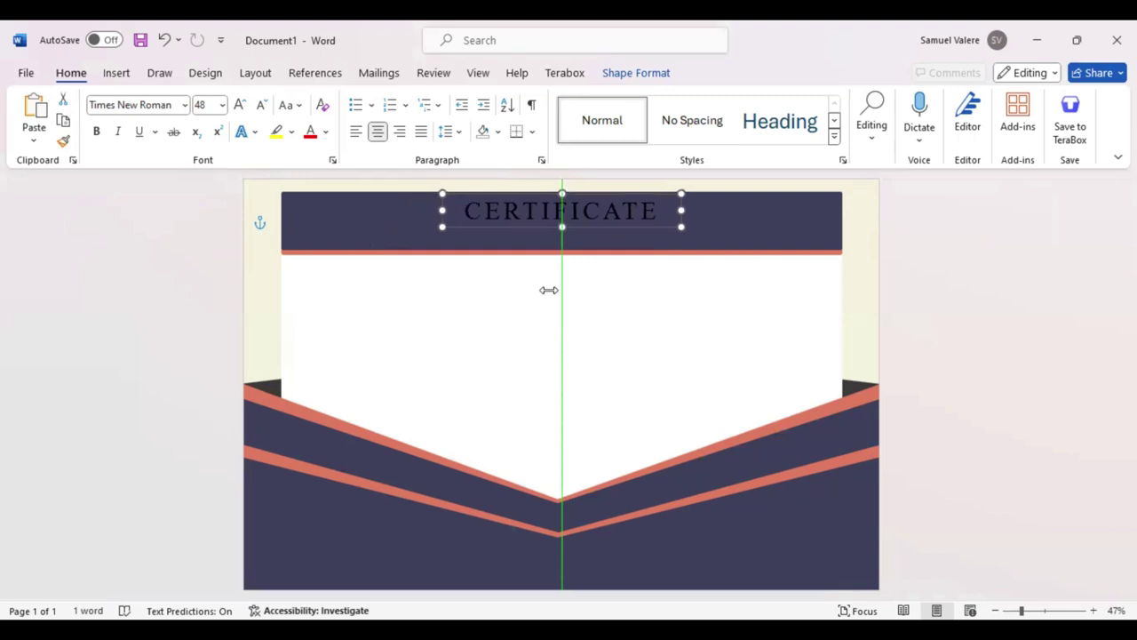
click(730, 163)
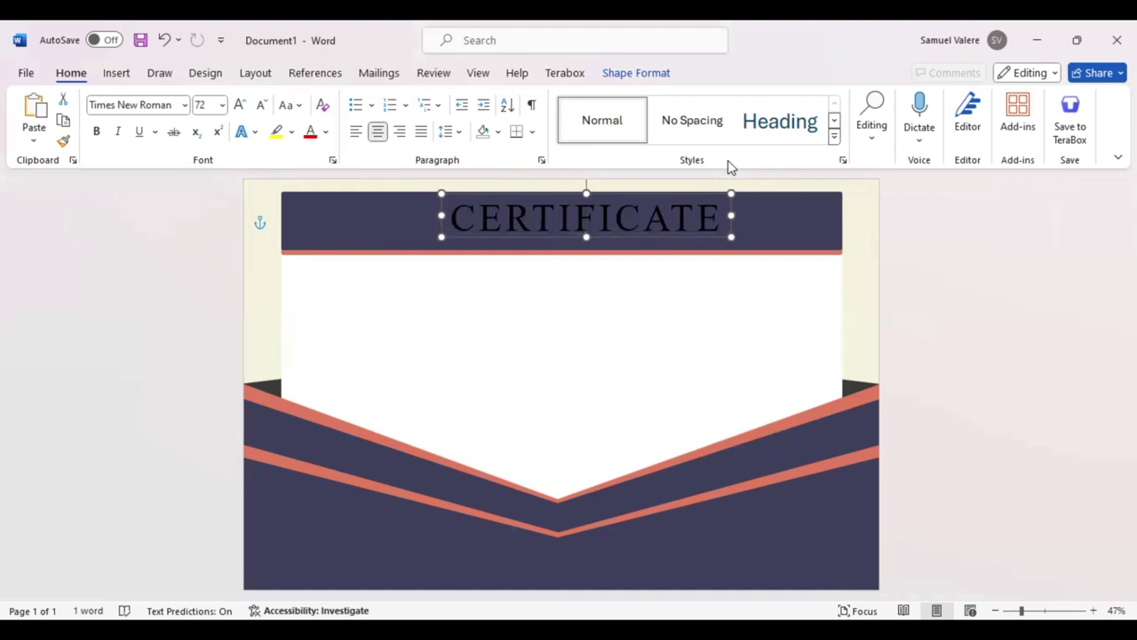
key(Left)
key(Left)
key(Left)
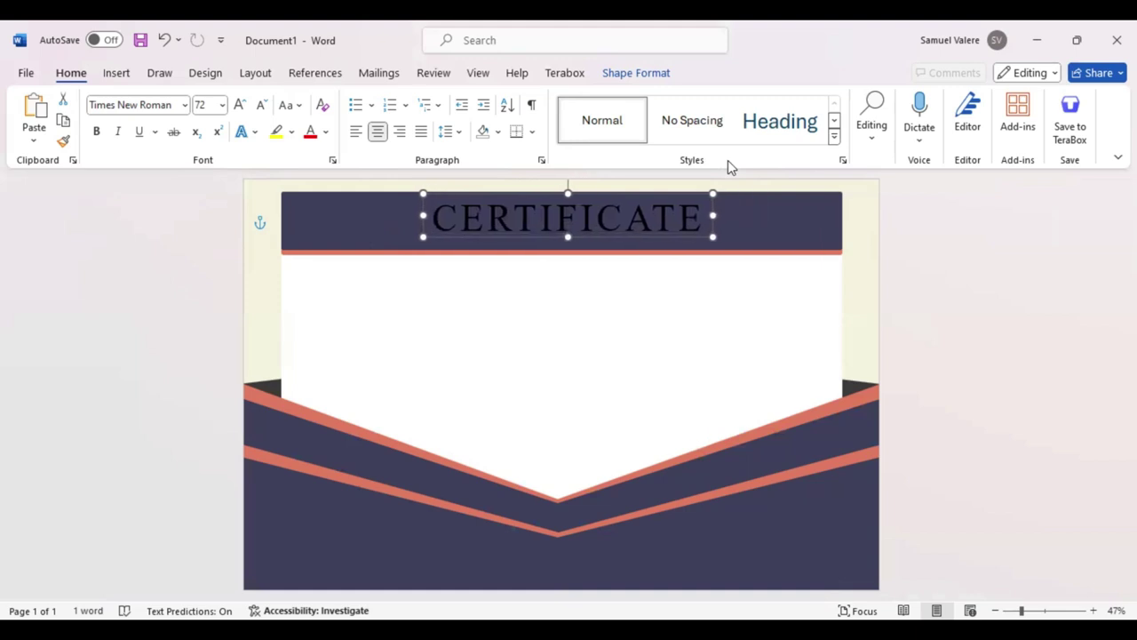
key(Left)
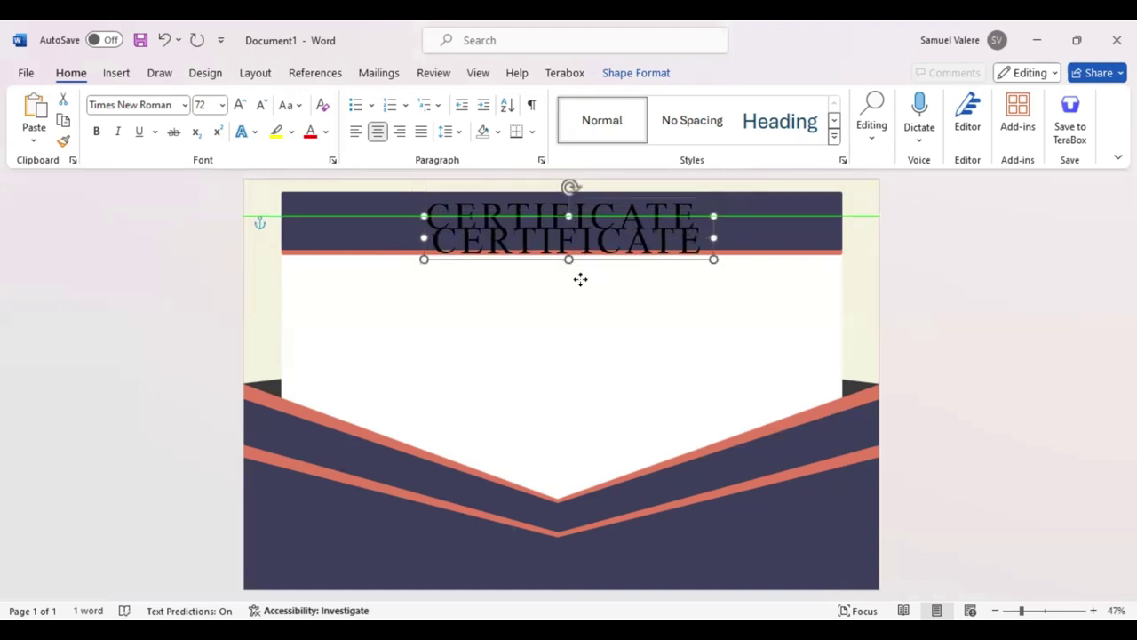
Step: Duplicate the heading box below the header and change its text to 'OF ACHIEVEMENT'
drag(595, 270, 587, 306)
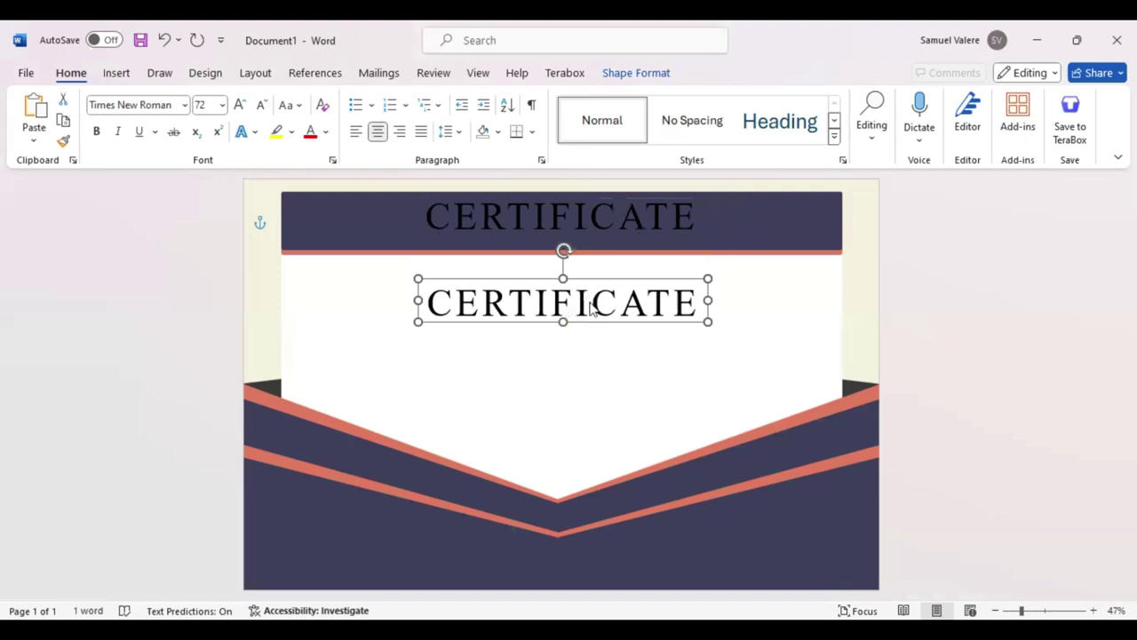
double_click(591, 306)
text(OF)
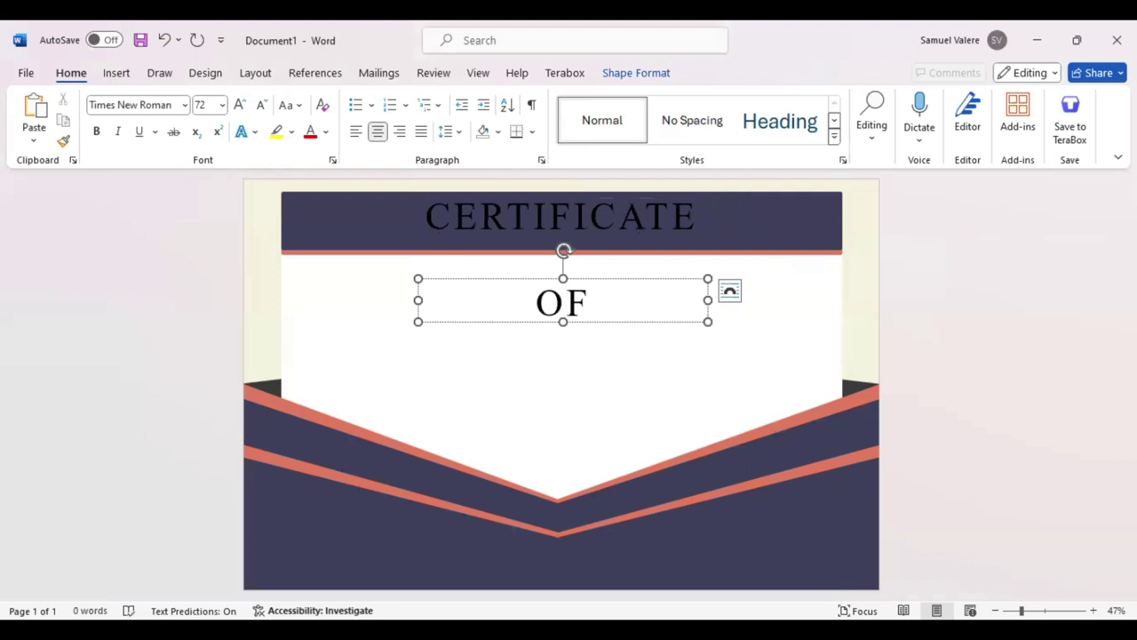
key(Escape)
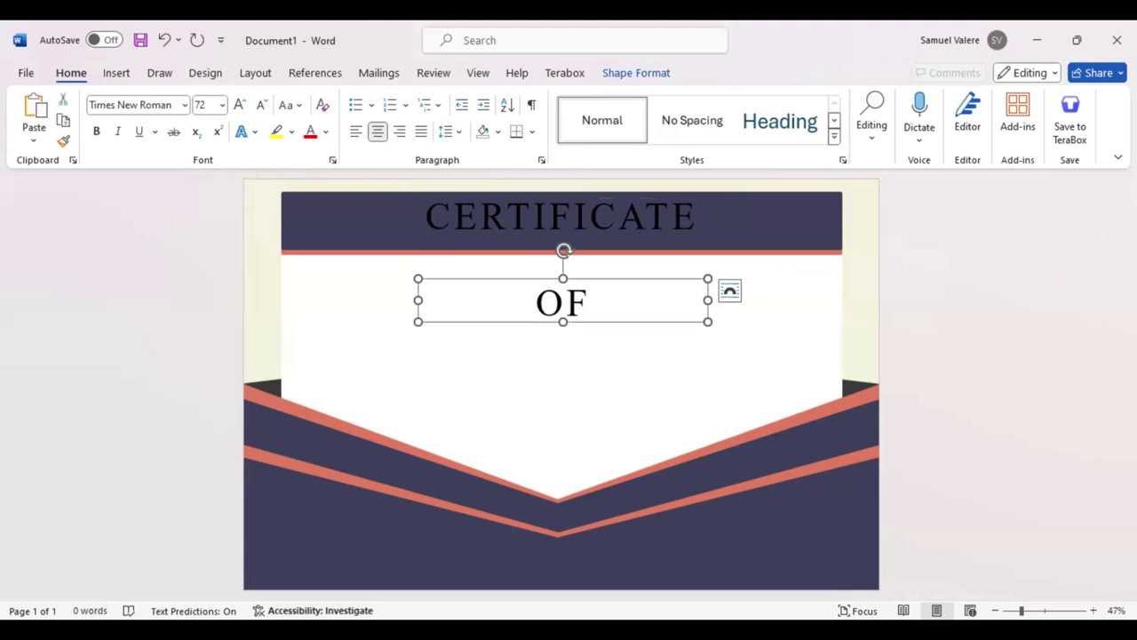
drag(708, 299, 824, 297)
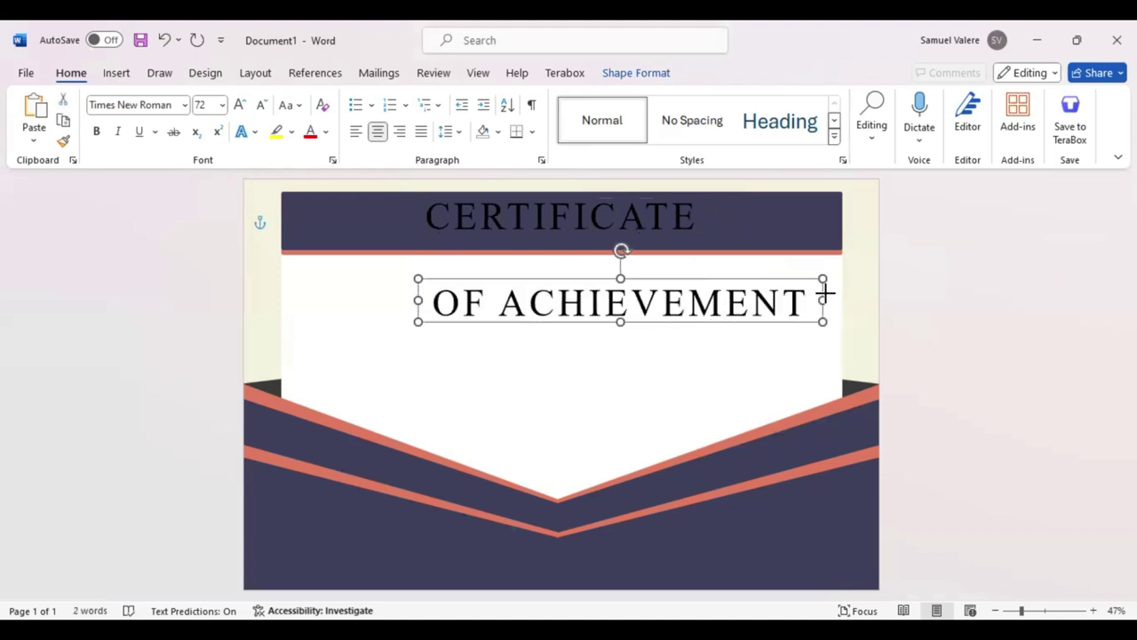
Step: Set OF ACHIEVEMENT to 18 pt and narrow its box to fit
right_click(826, 294)
click(783, 249)
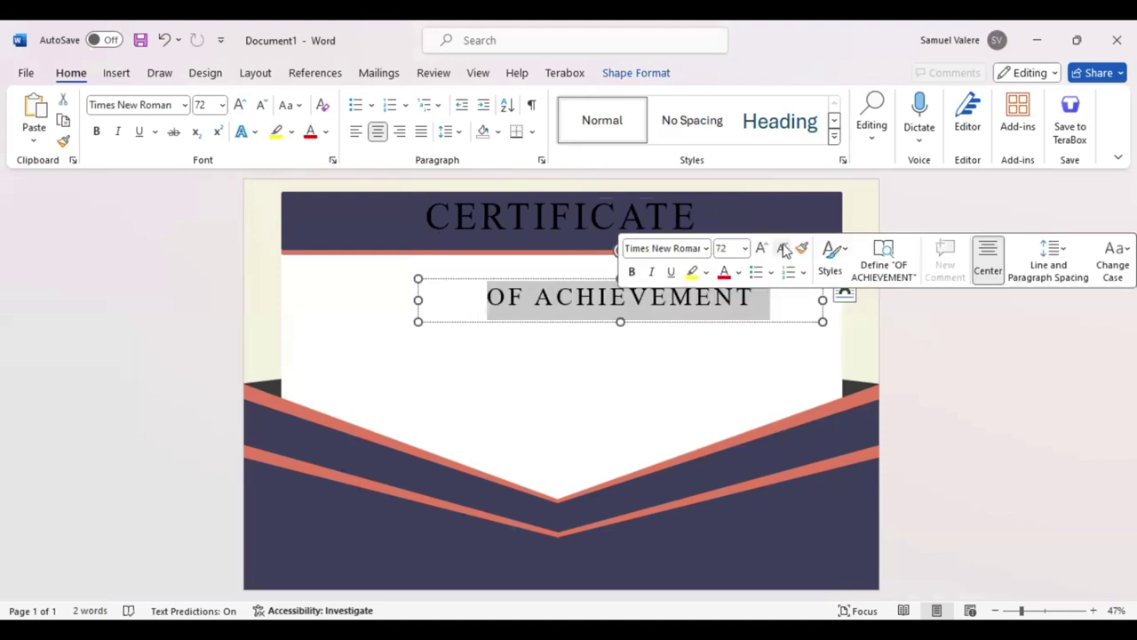
click(784, 249)
drag(822, 300, 569, 300)
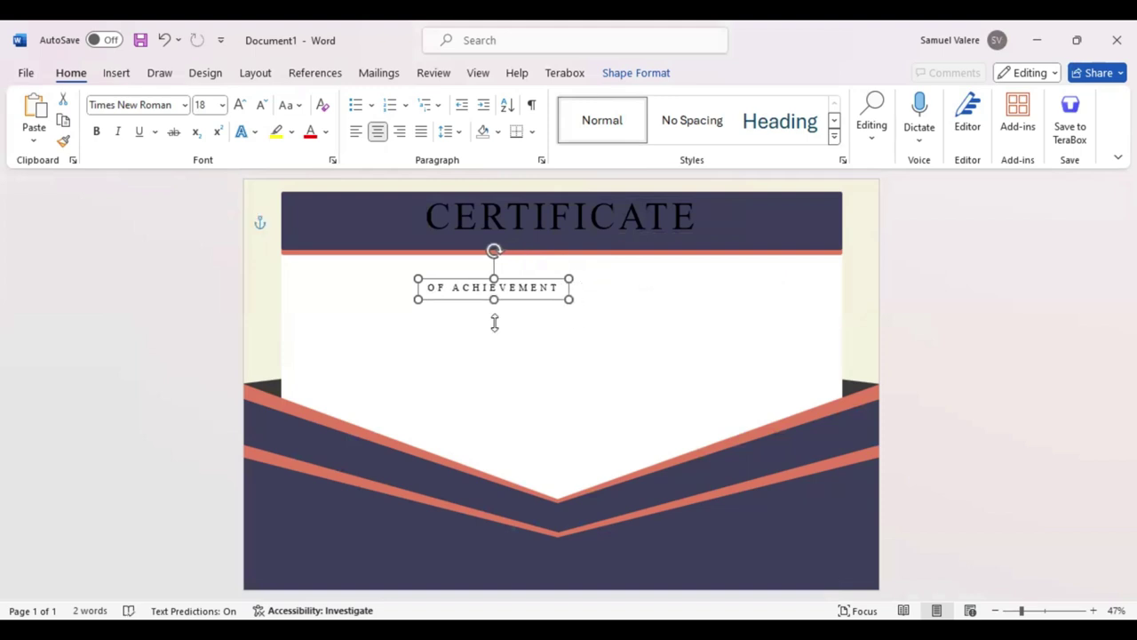
Step: Colour the CERTIFICATE heading coral
double_click(664, 209)
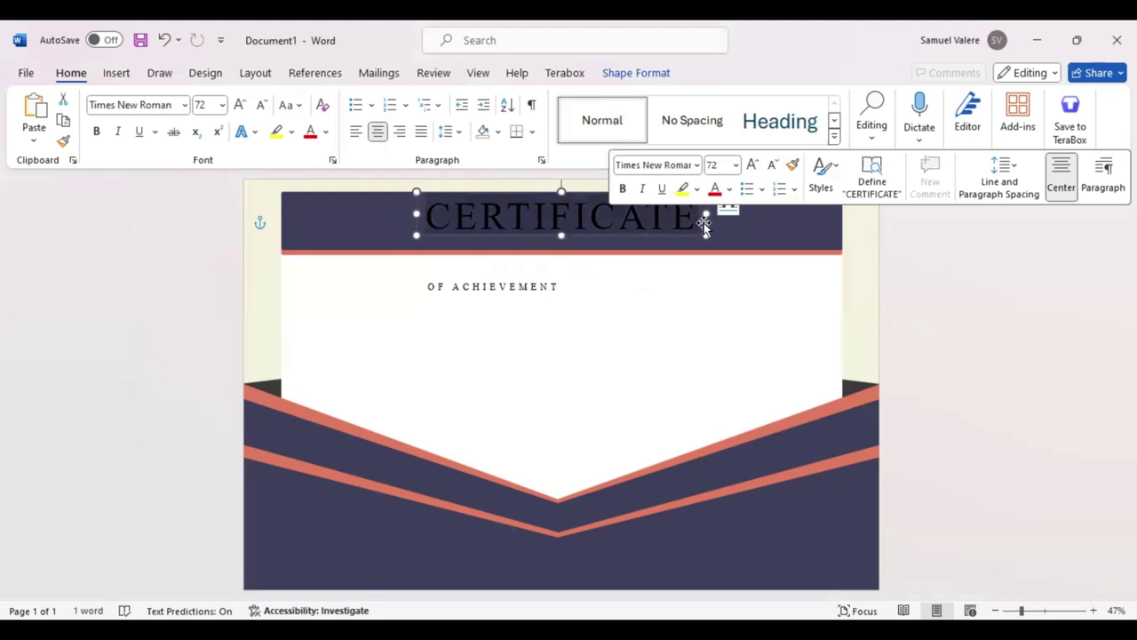
click(729, 188)
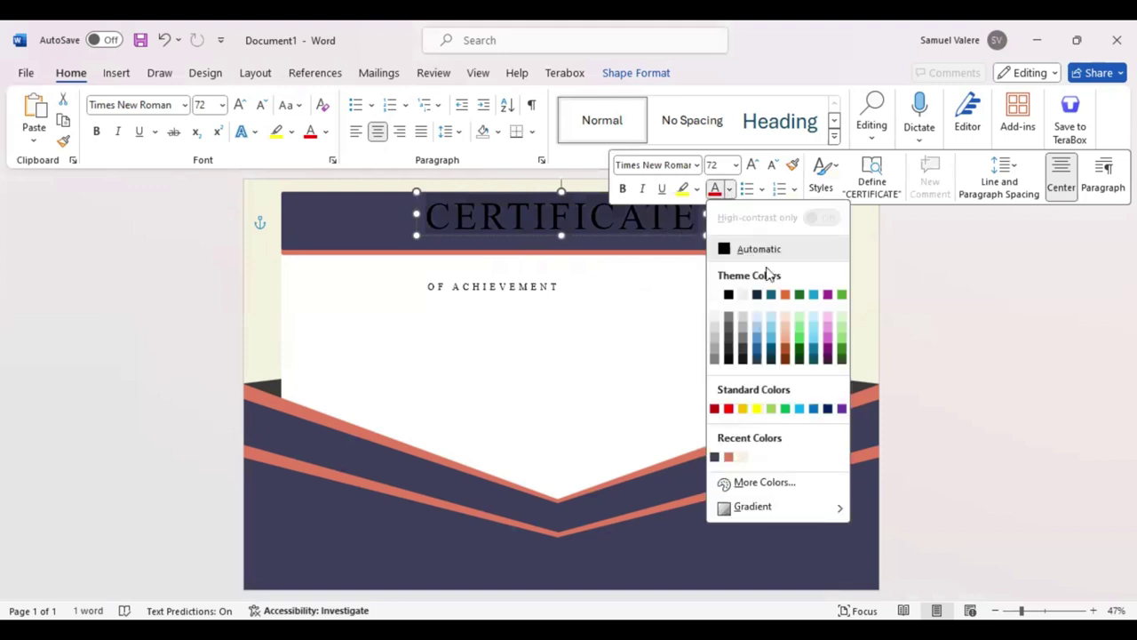
click(729, 457)
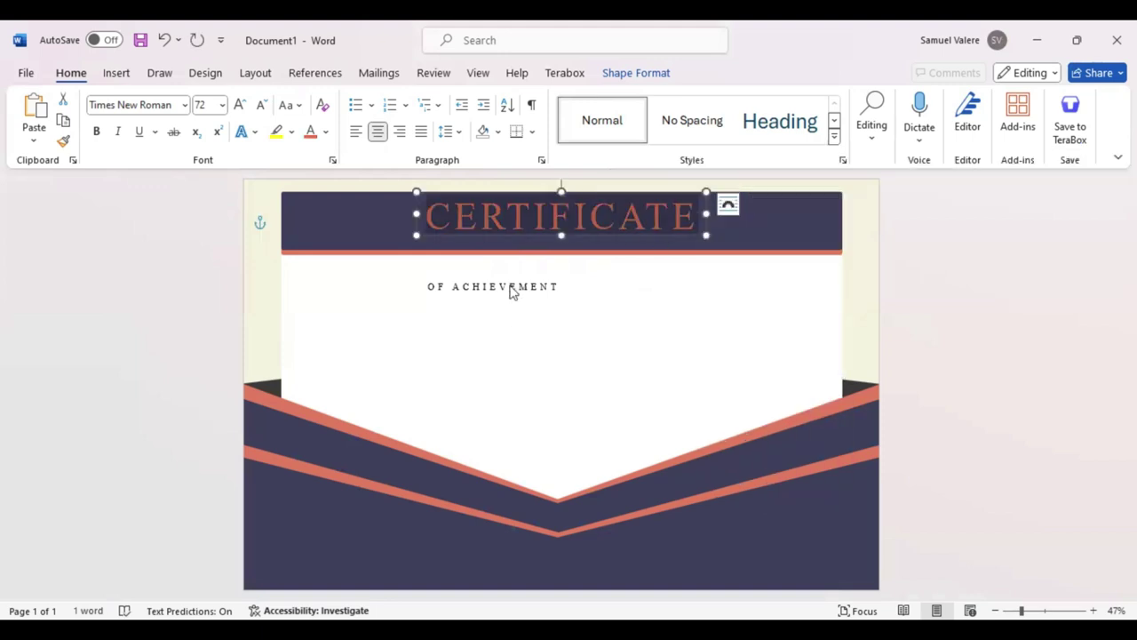
Step: Centre a white OF ACHIEVEMENT beneath CERTIFICATE in the header, with a copy below the band
click(523, 303)
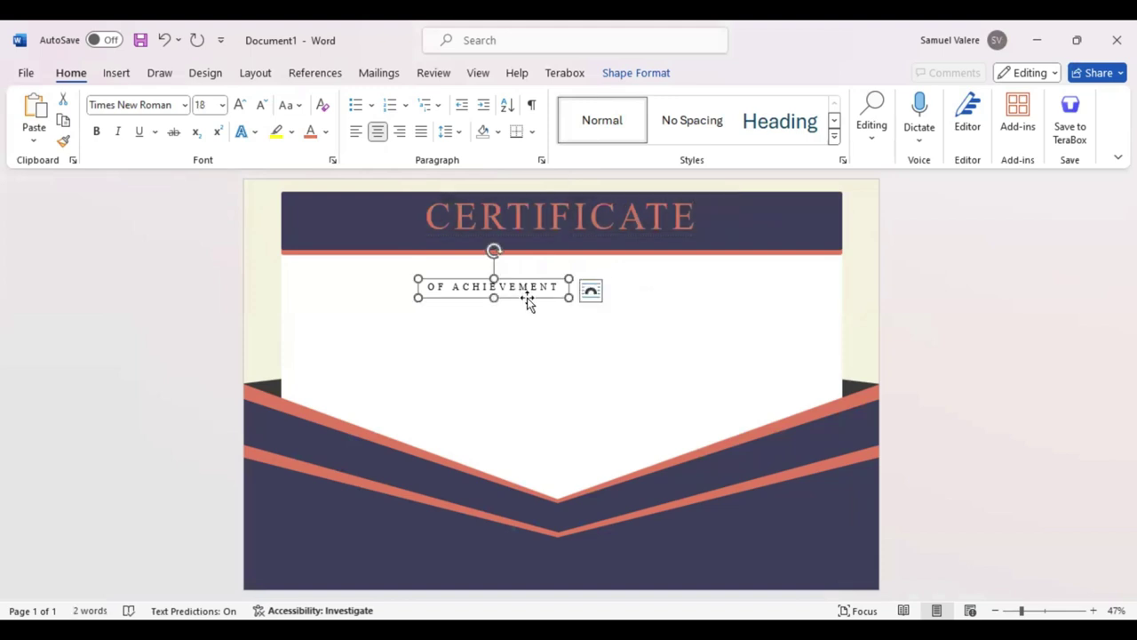
drag(527, 302, 563, 247)
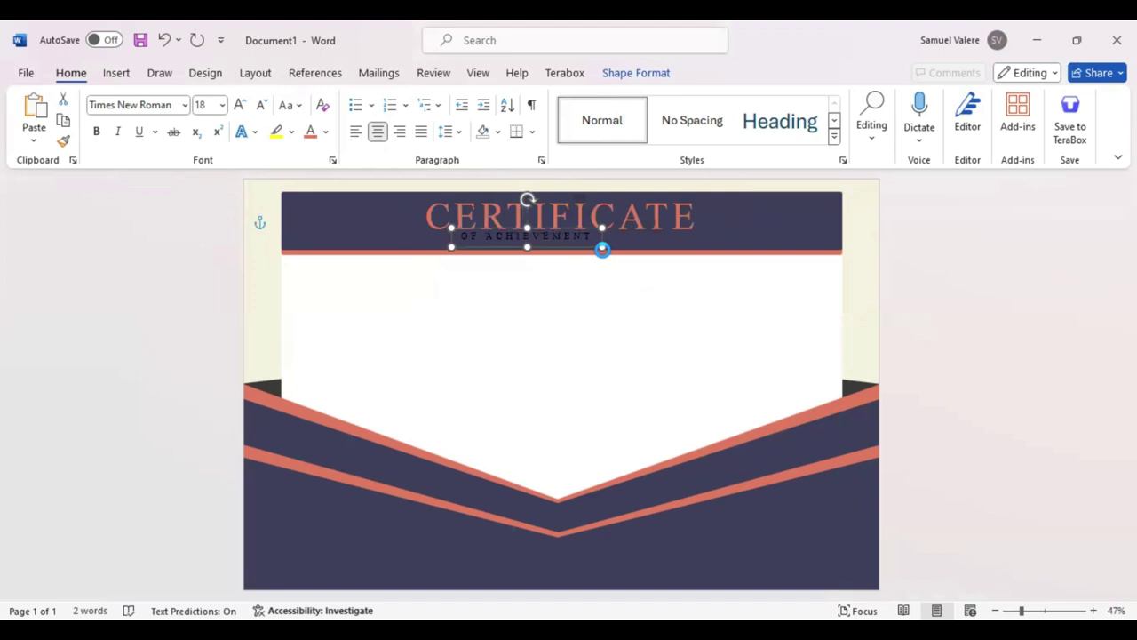
drag(602, 249, 637, 250)
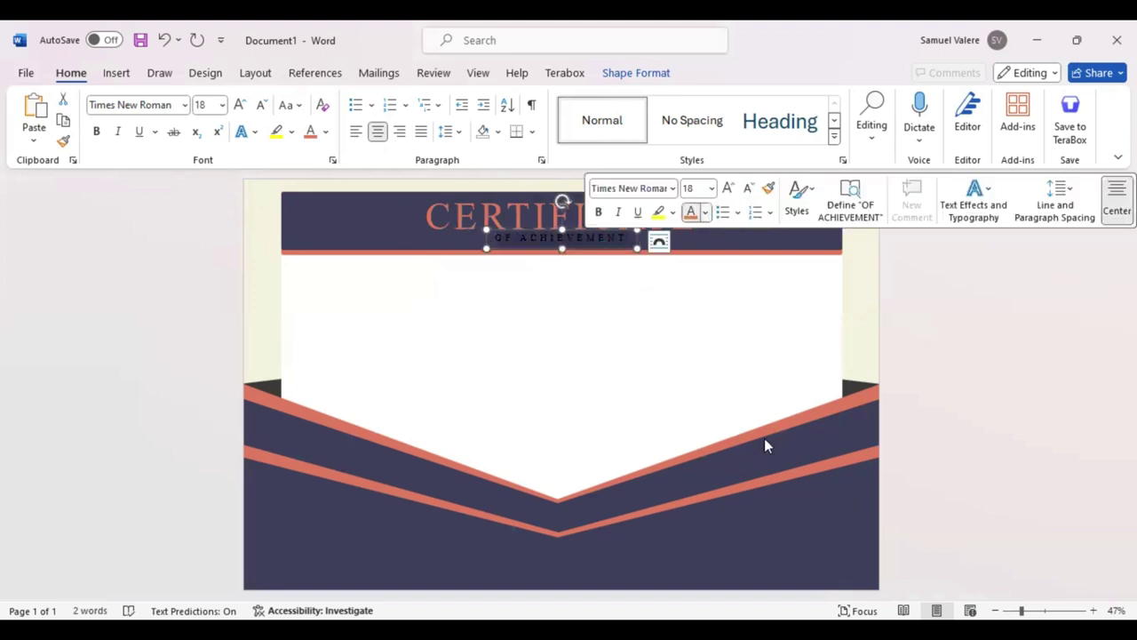
click(705, 212)
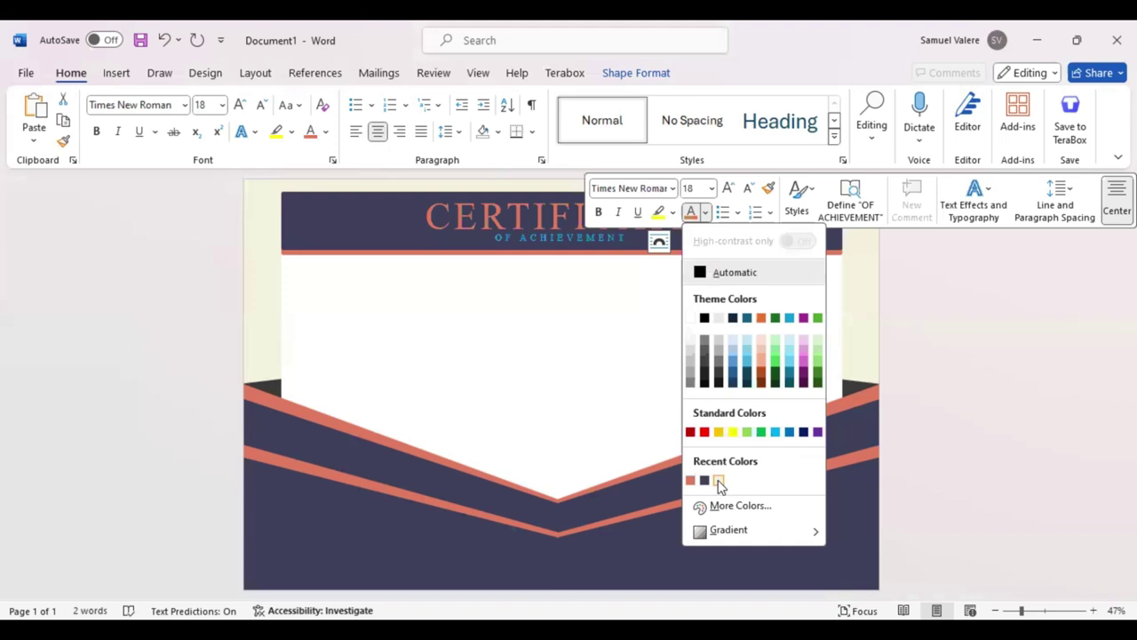
click(558, 394)
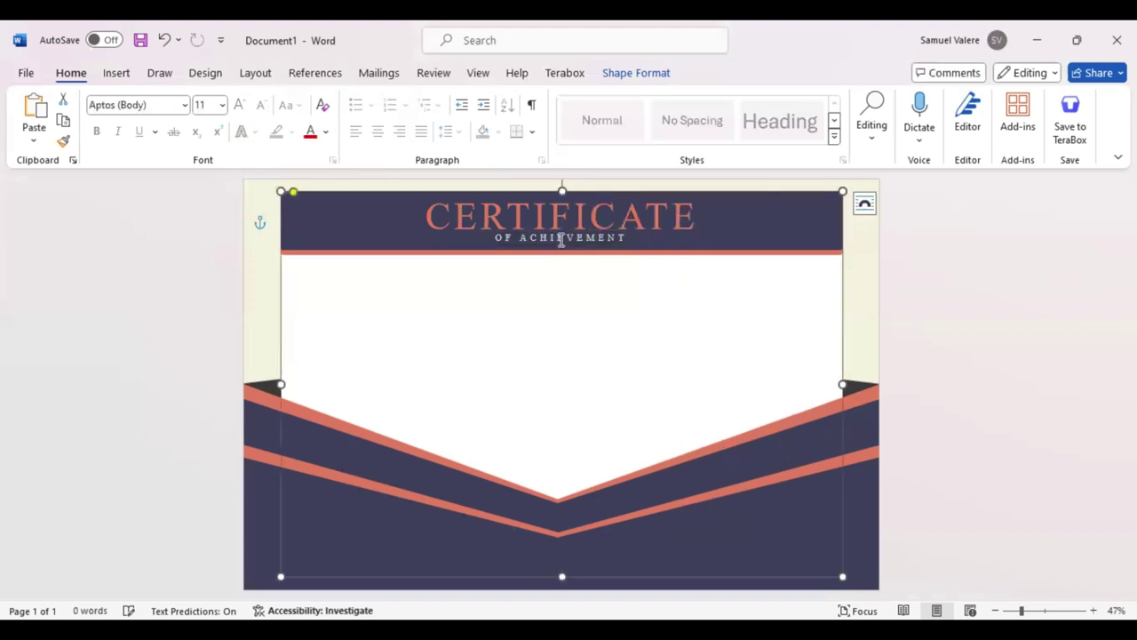
click(584, 251)
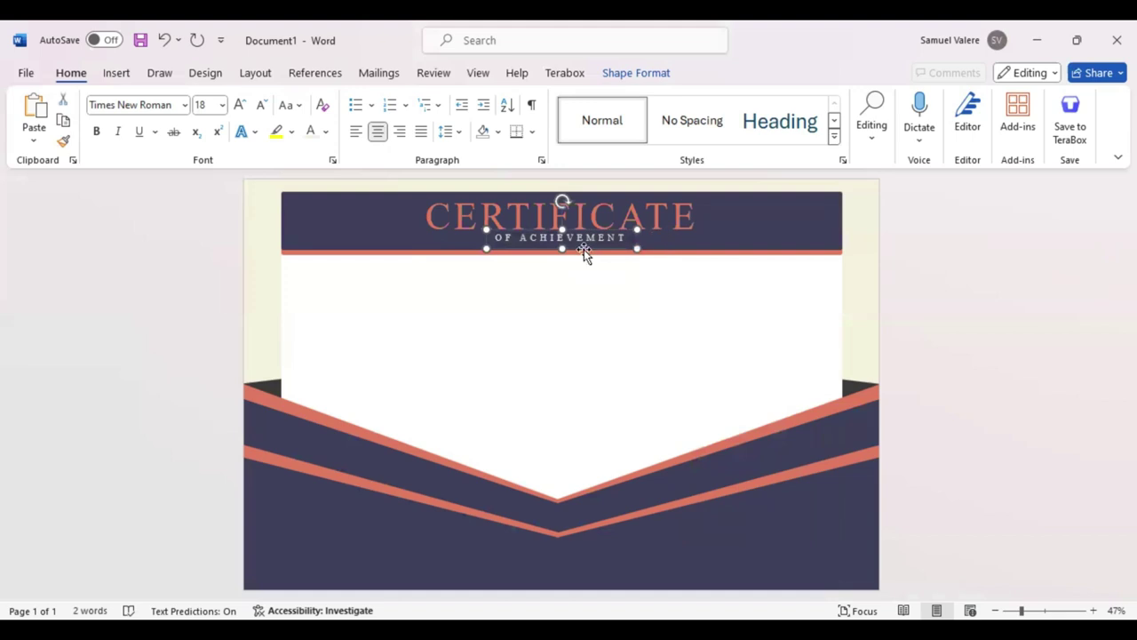
mouse_move(587, 256)
mouse_down()
mouse_move(587, 294)
mouse_move(587, 282)
mouse_up()
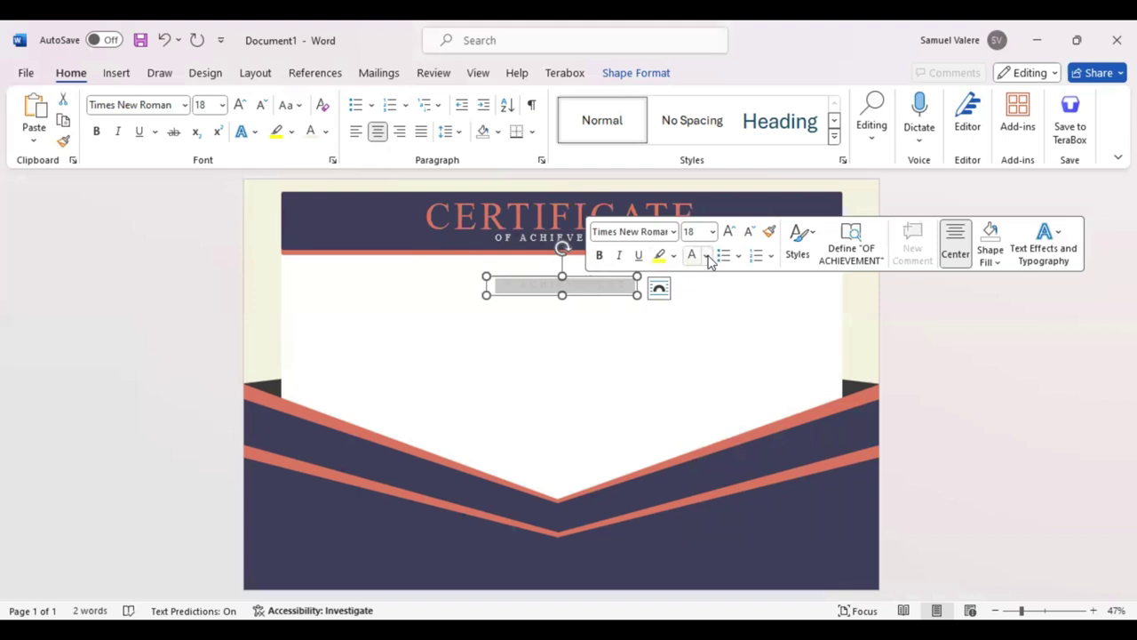
Step: Replace the copy's text with 'This Certificate is Proudly Presented To' and widen its box to fit
click(707, 255)
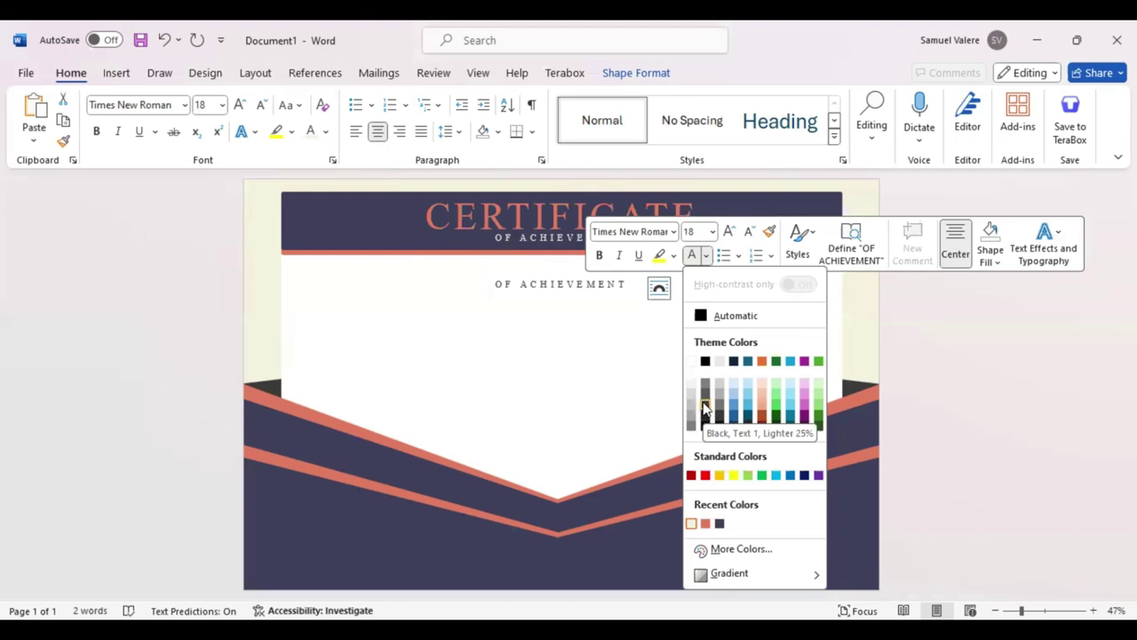
click(560, 288)
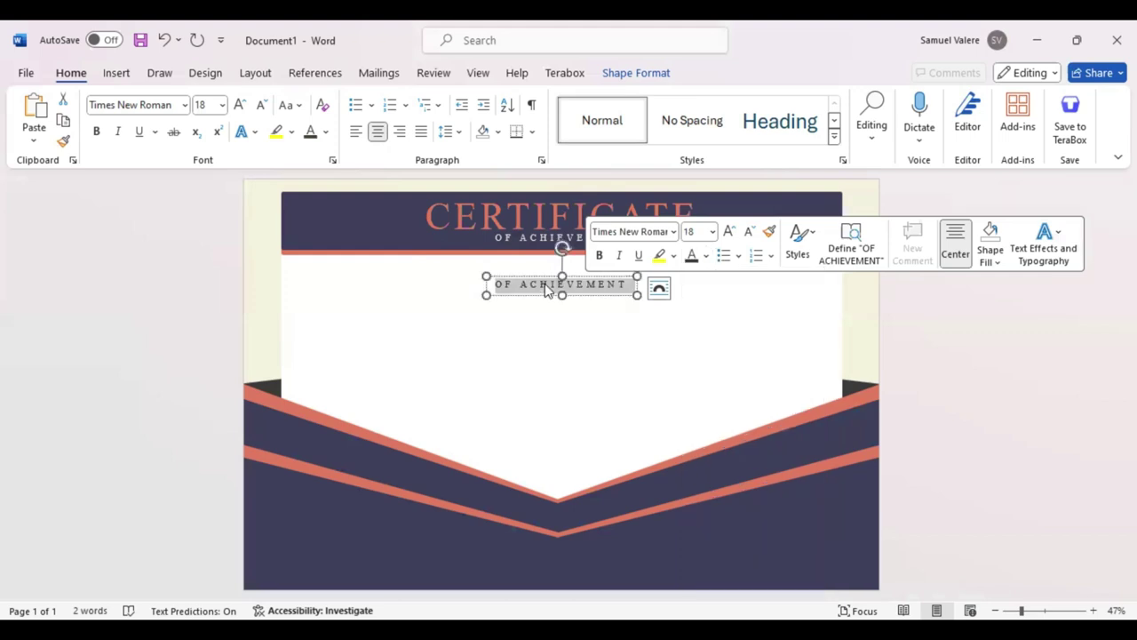
text(Th)
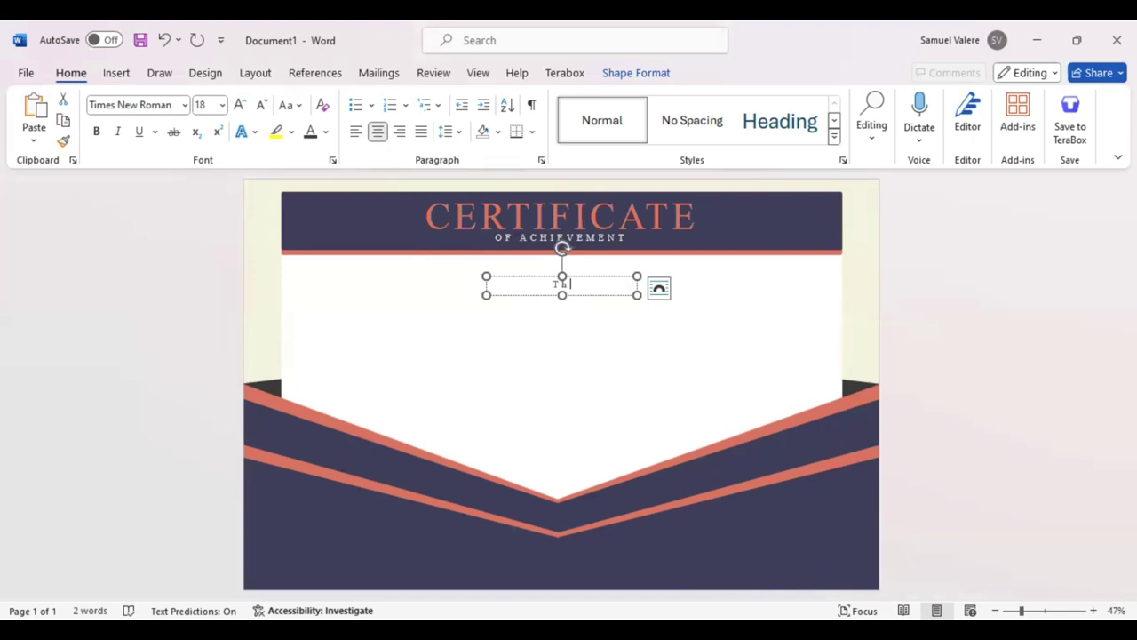
text(is Certificate is)
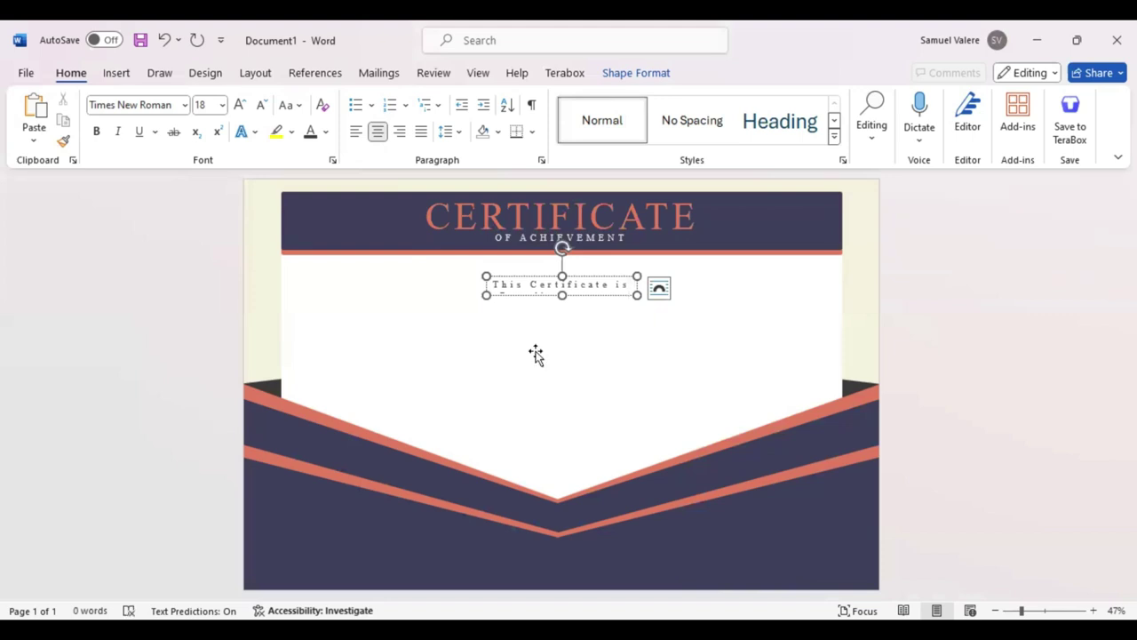
key(Escape)
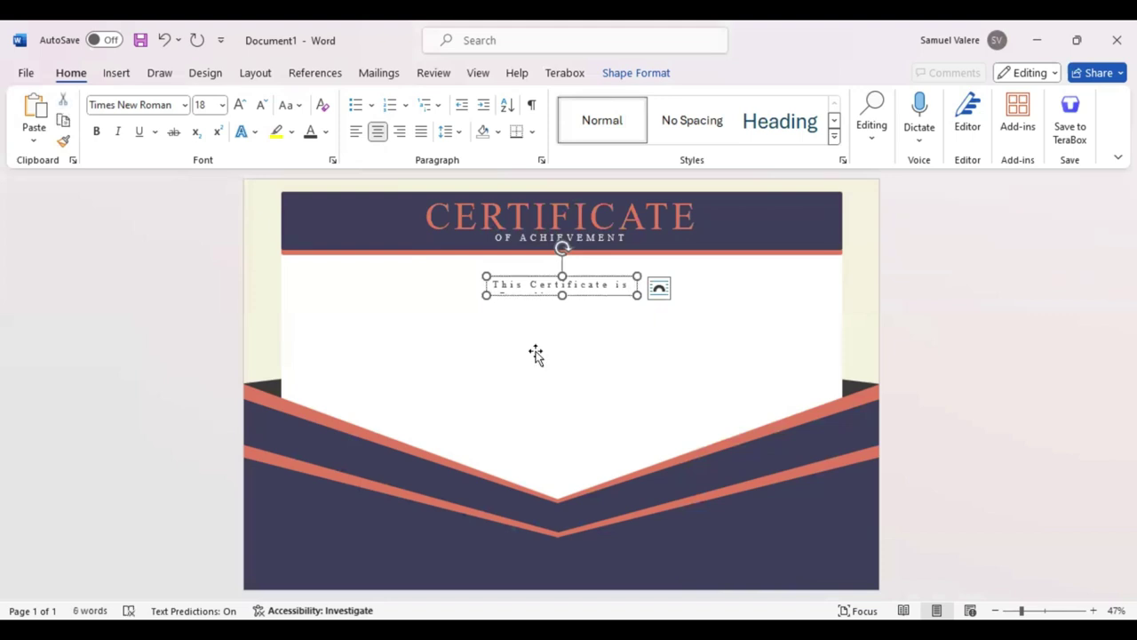
drag(637, 295, 798, 295)
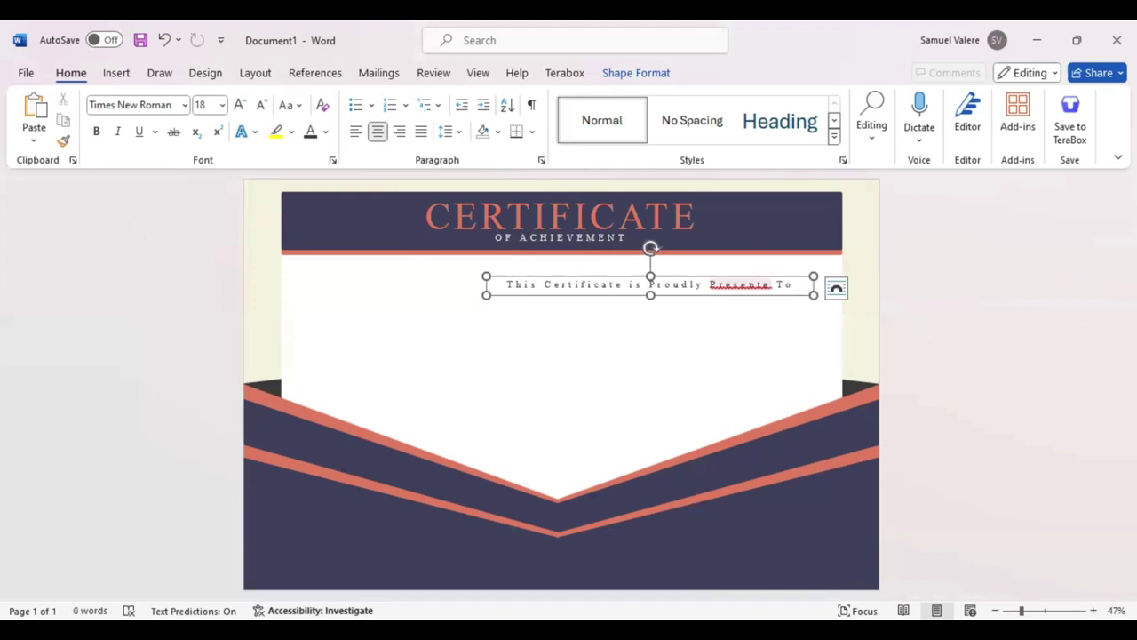
click(772, 285)
text(d)
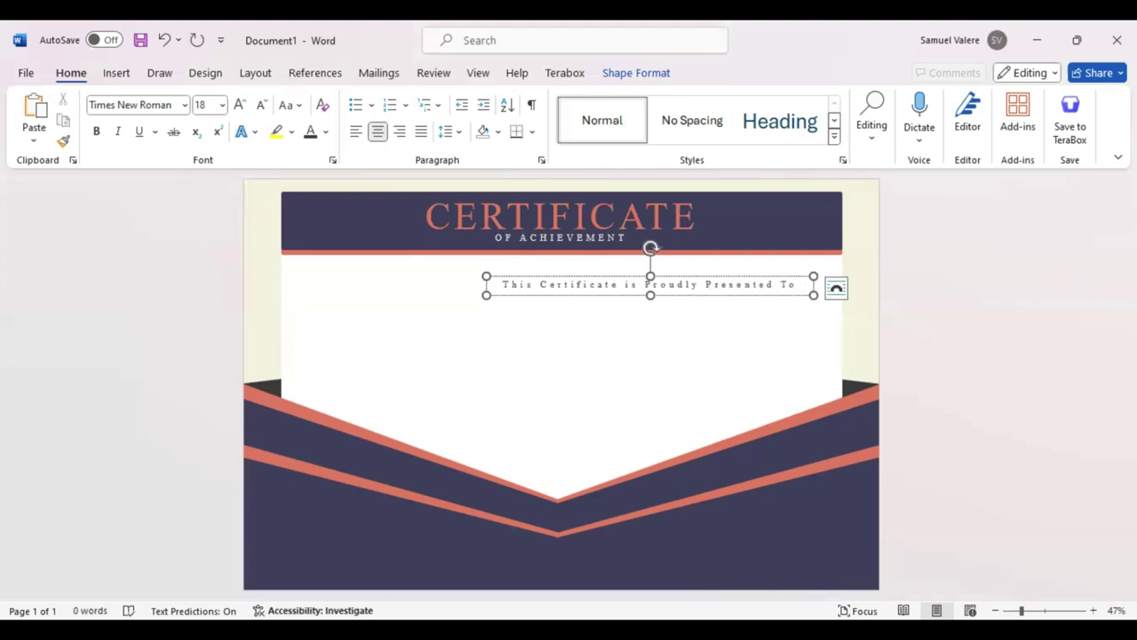
click(563, 286)
Step: Centre the presentation line on the page and make it uppercase
click(565, 289)
drag(569, 294, 501, 280)
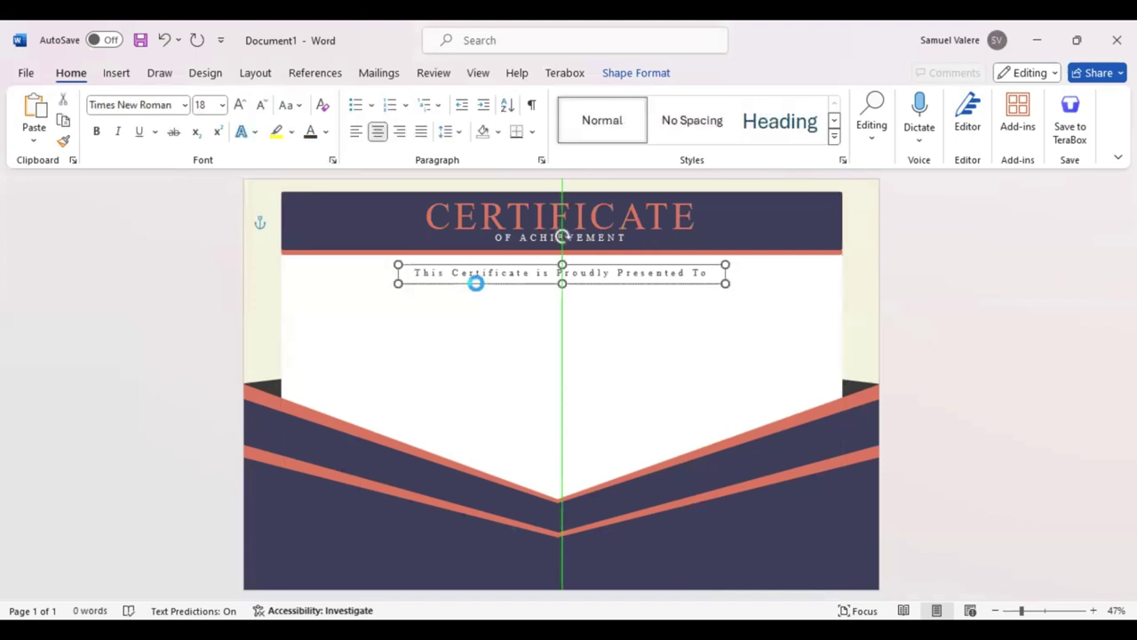
click(501, 281)
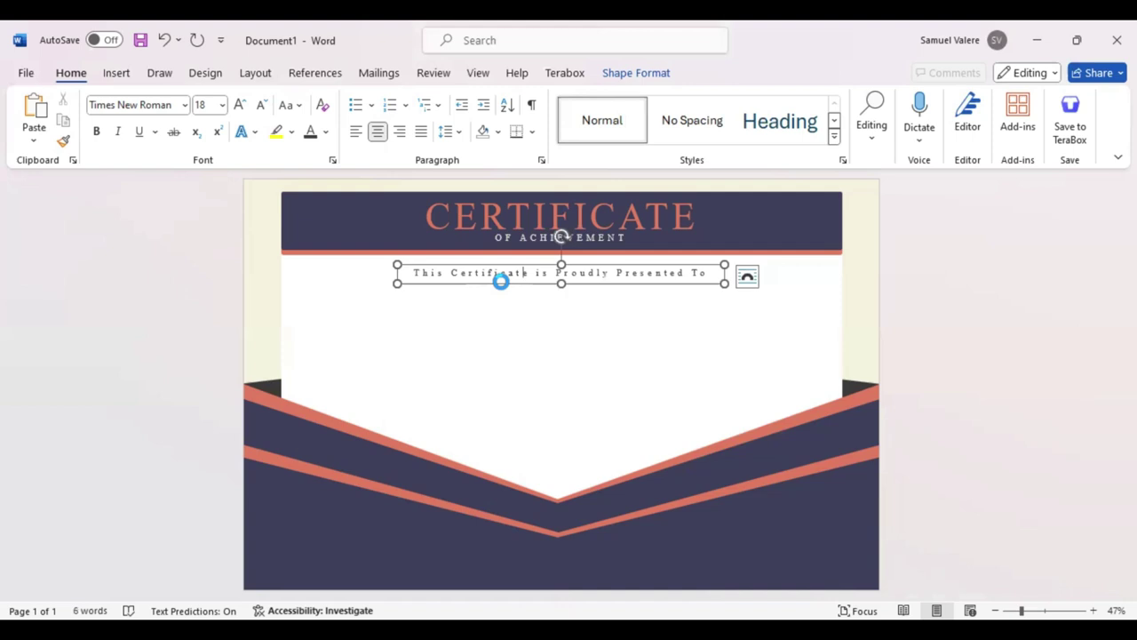
key(ctrl+a)
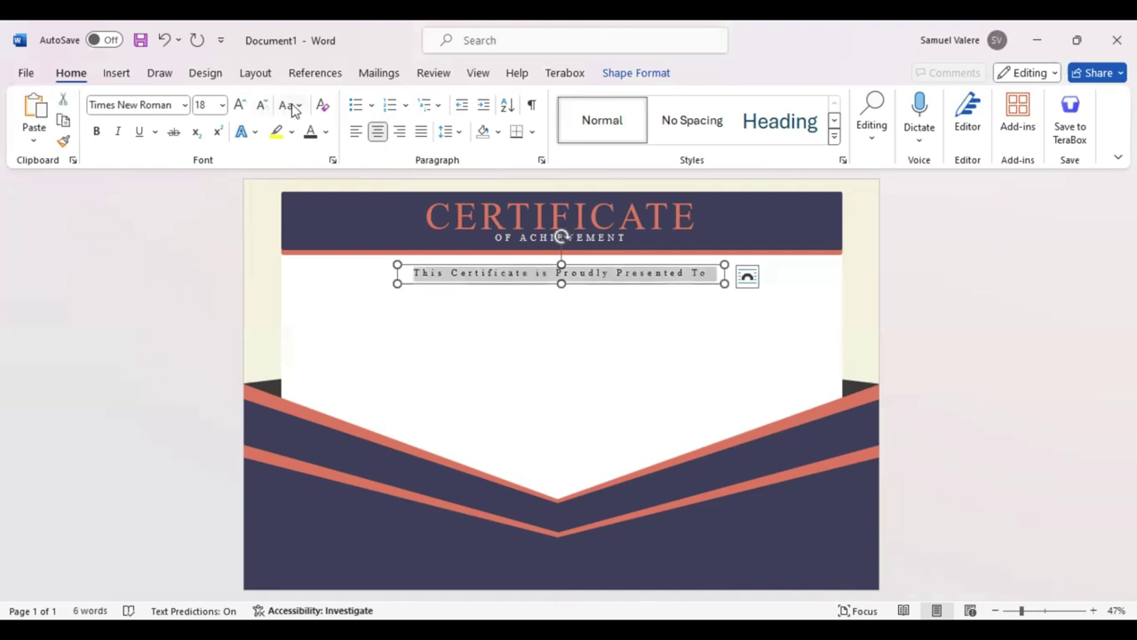
click(292, 105)
click(333, 175)
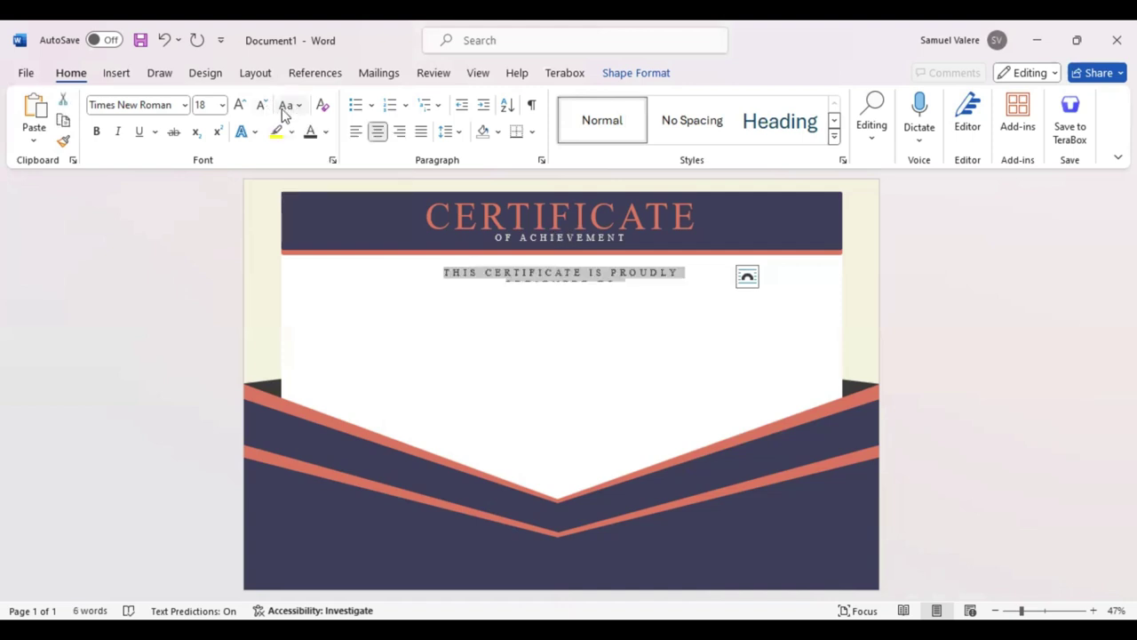
Step: Reduce the presentation line to 12 pt and trim its box to one line
click(263, 105)
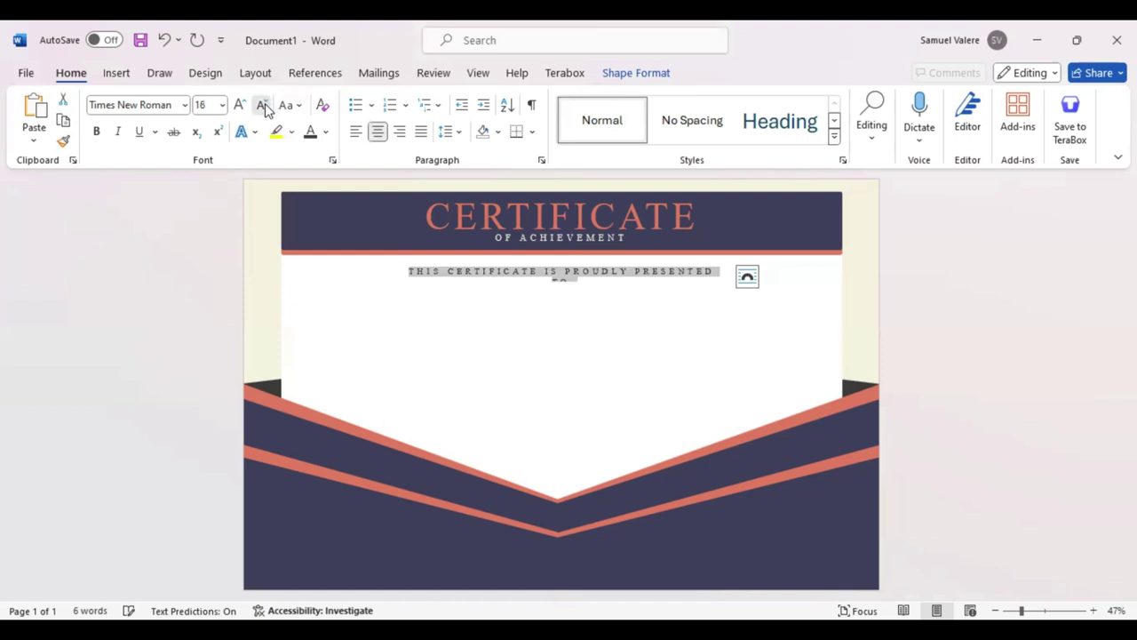
double_click(263, 104)
click(361, 175)
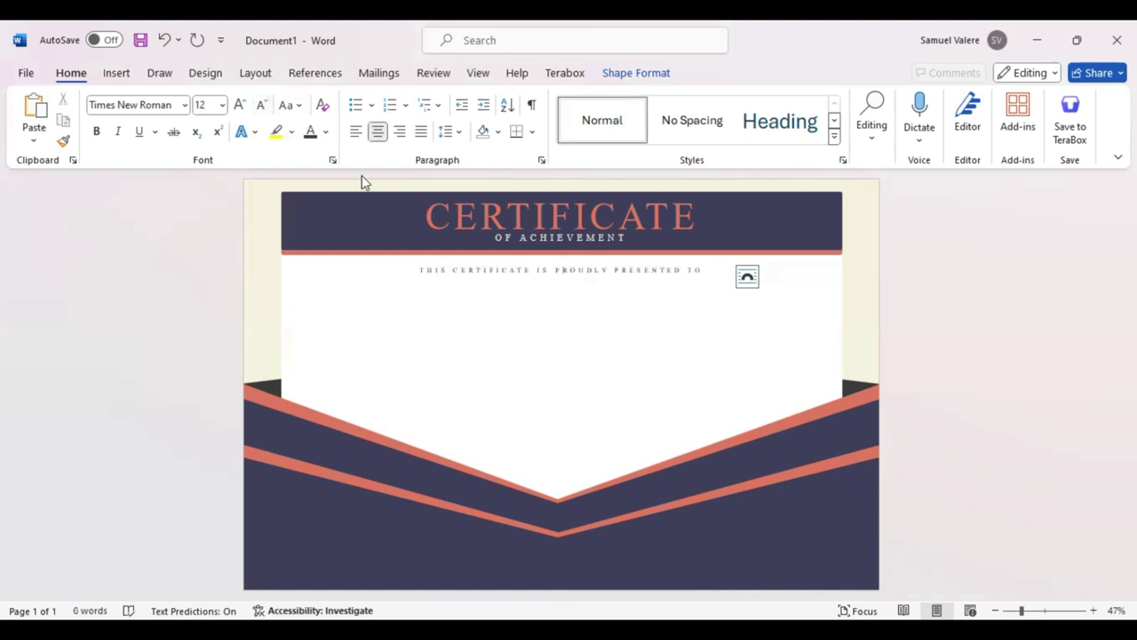
click(563, 277)
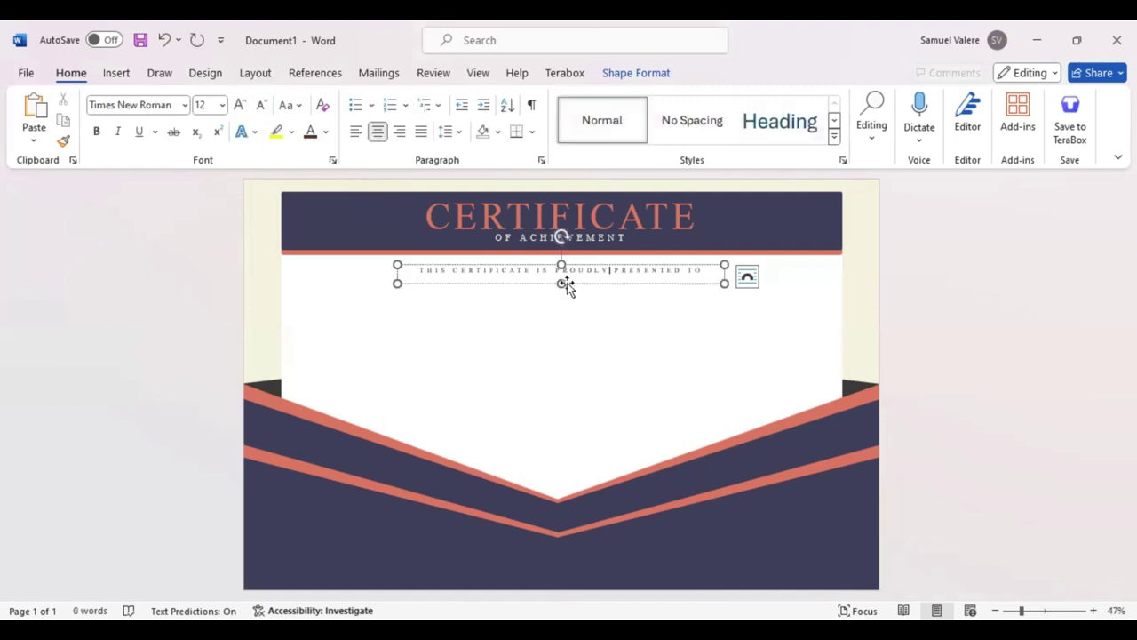
drag(563, 284, 561, 276)
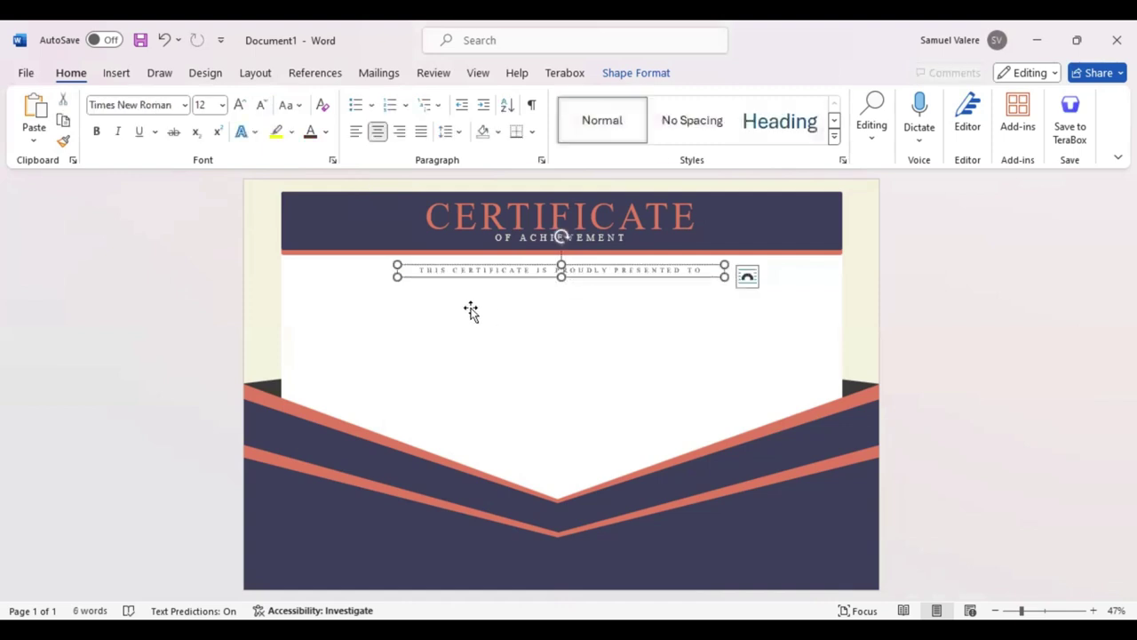
click(116, 73)
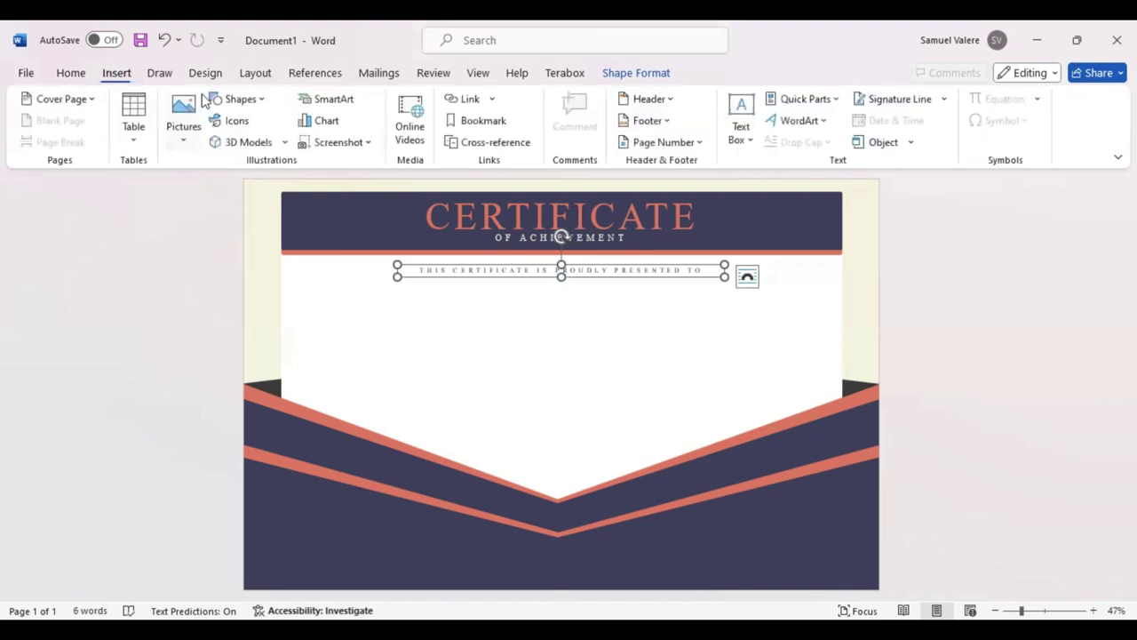
Step: Draw a text box below the presentation line with centred text 'Name Surname'
click(248, 99)
click(231, 142)
drag(414, 292, 709, 370)
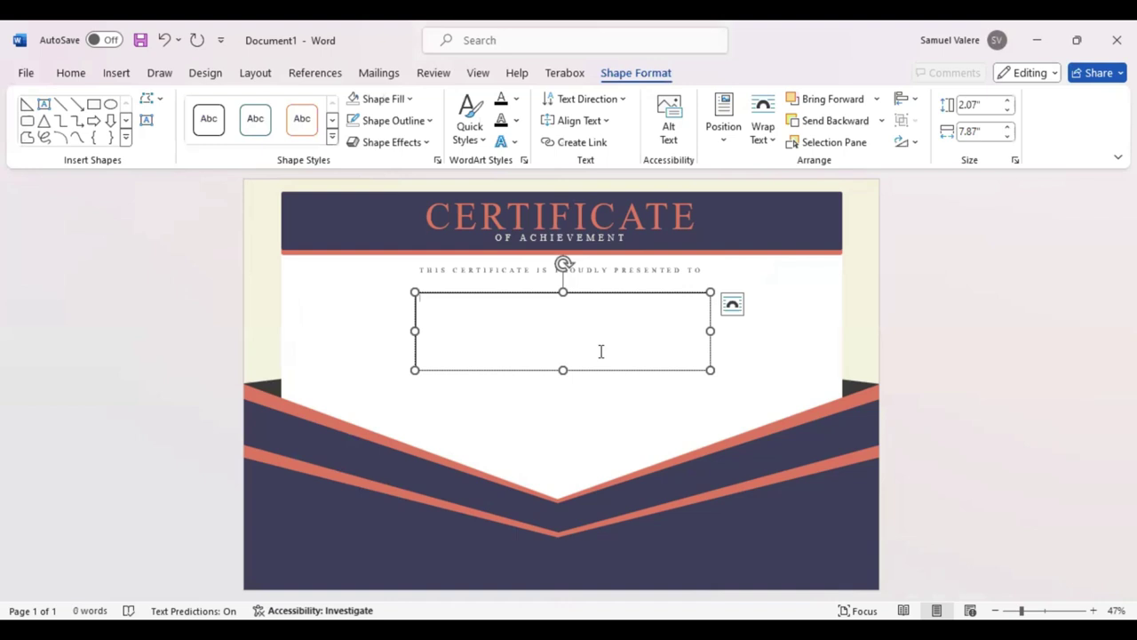
text(Name Surname)
drag(459, 298, 416, 309)
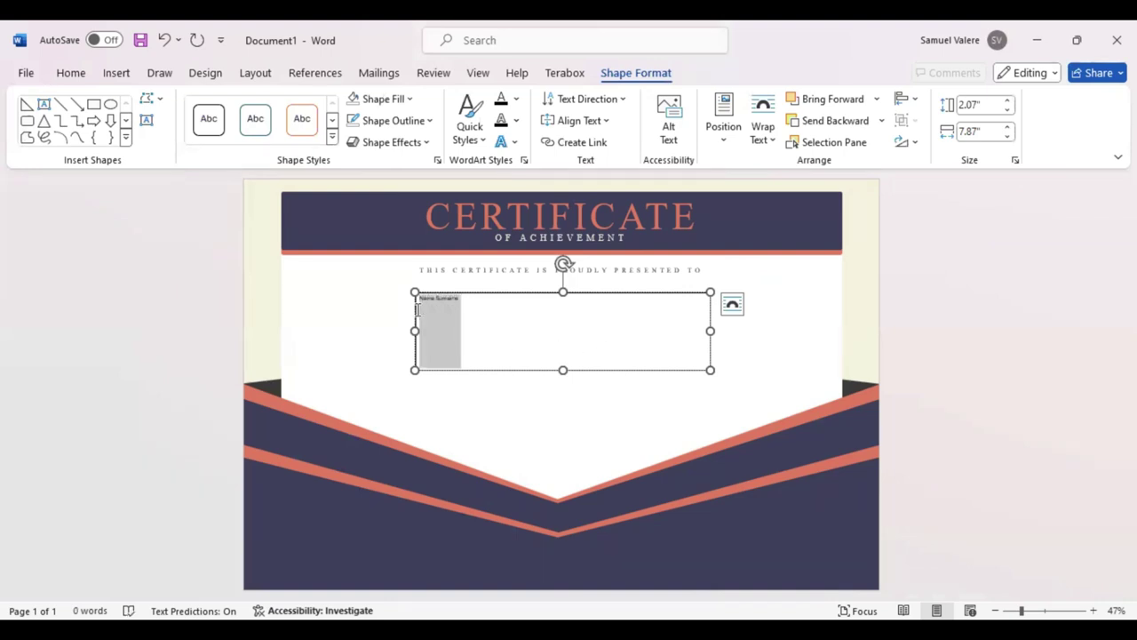
click(71, 75)
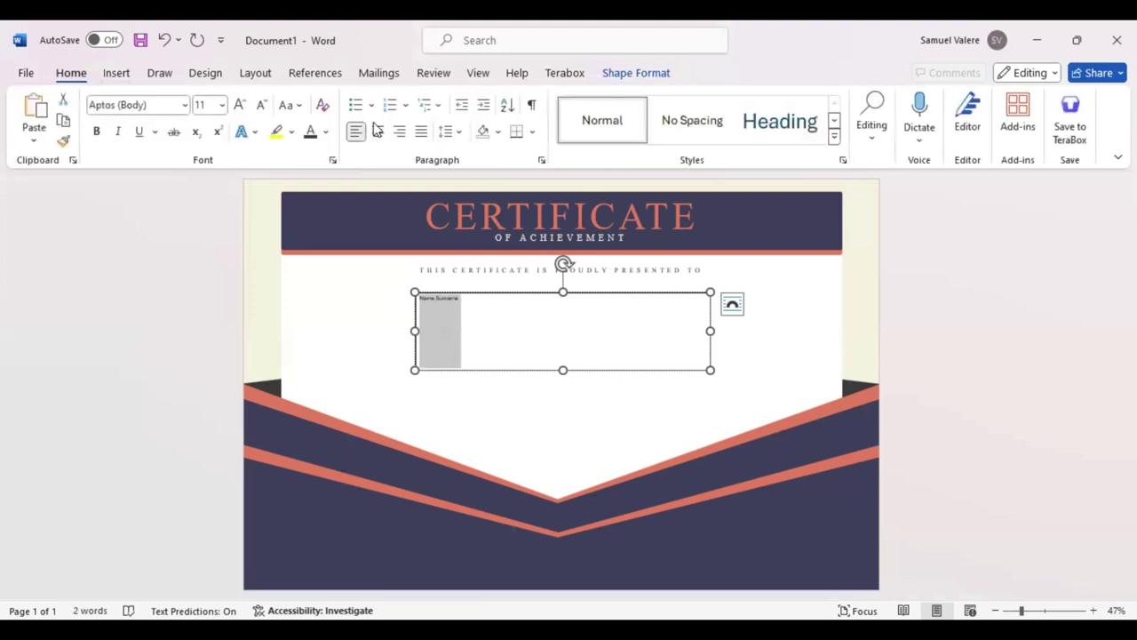
click(631, 75)
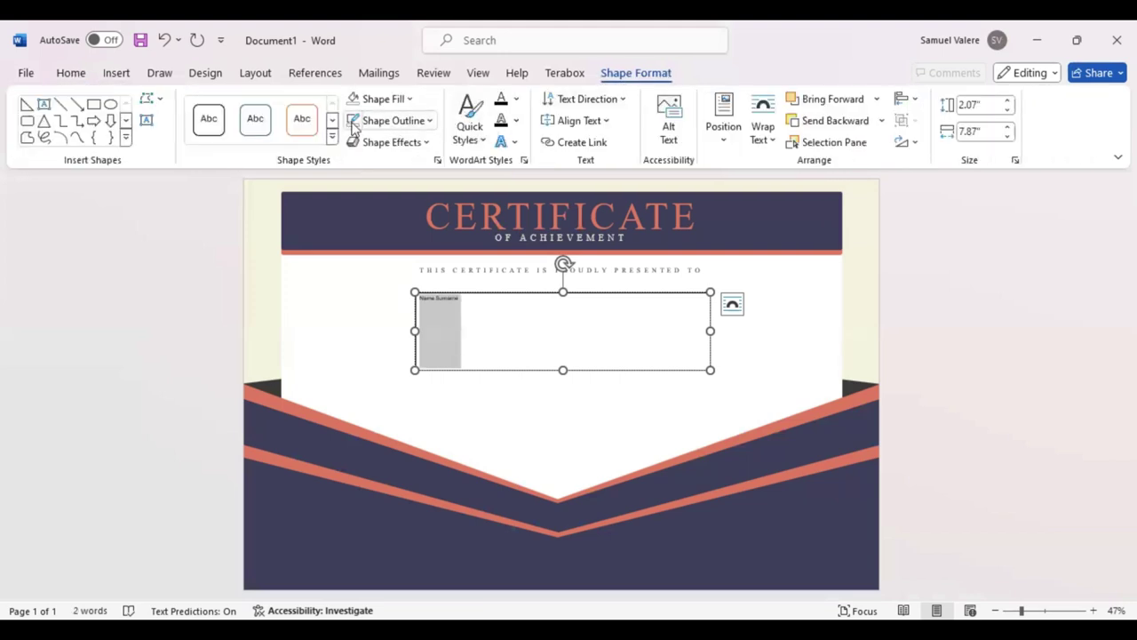
click(73, 74)
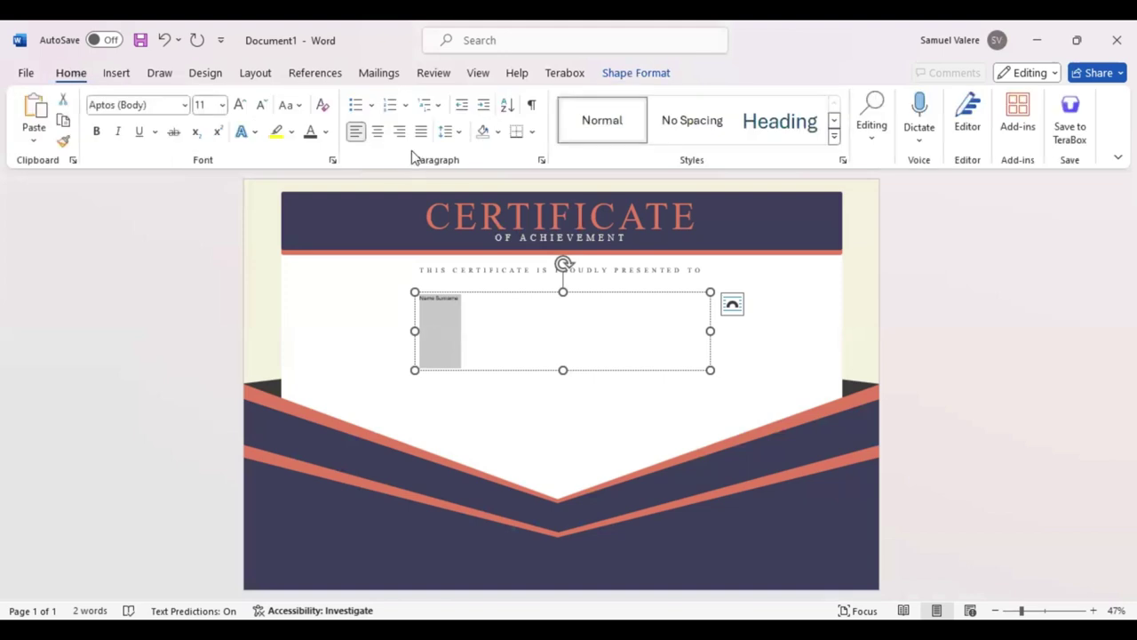
click(377, 131)
Step: Set Name Surname in Edwardian Script ITC at 120 pt, centre the box, and copy it below
click(160, 107)
text(Edwardian Script ITC)
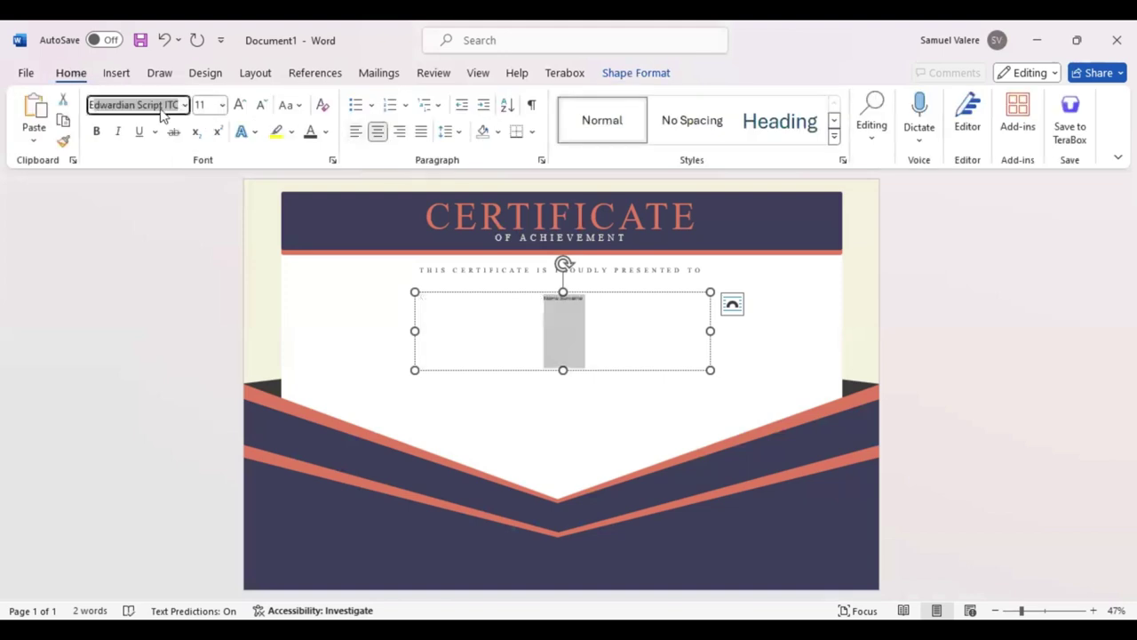
key(Return)
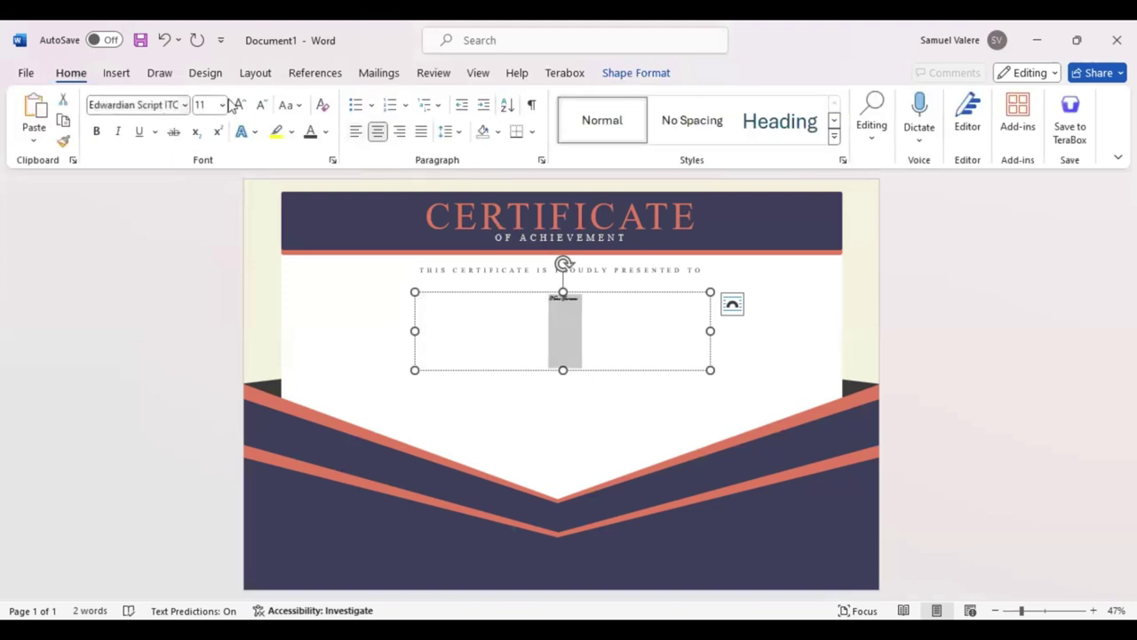
click(240, 105)
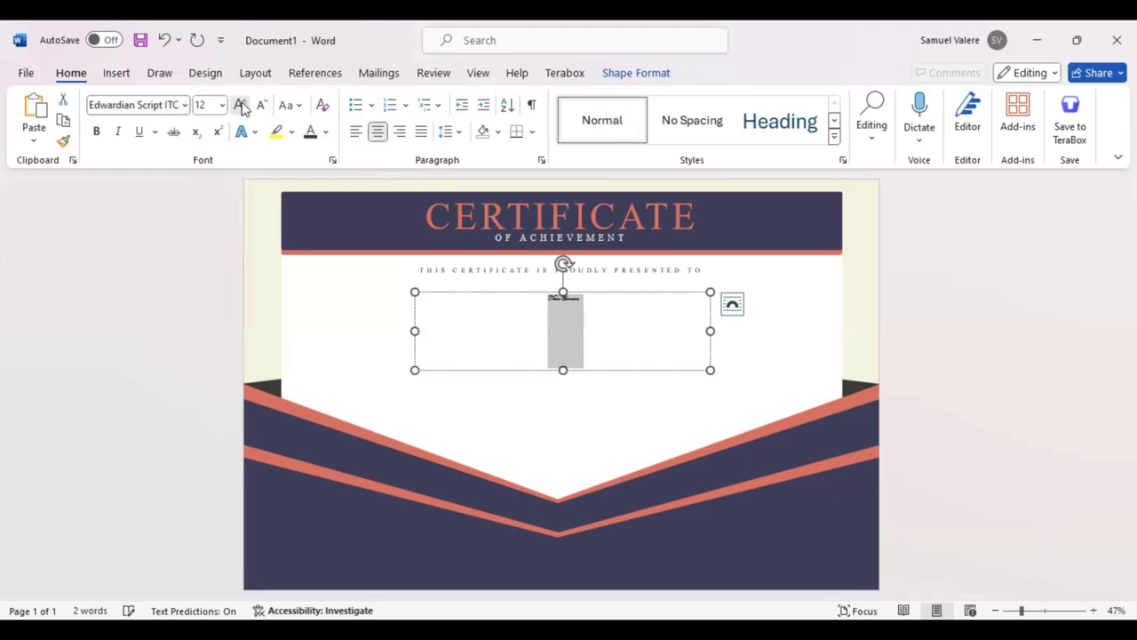
key(ctrl+shift+p)
text(110)
key(Return)
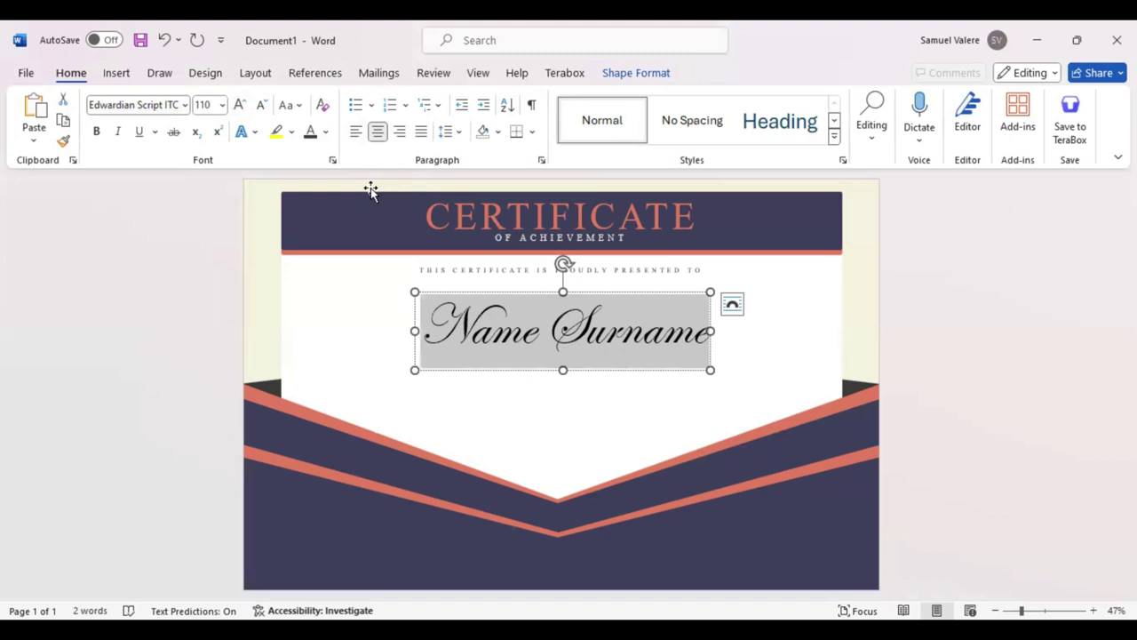
click(239, 105)
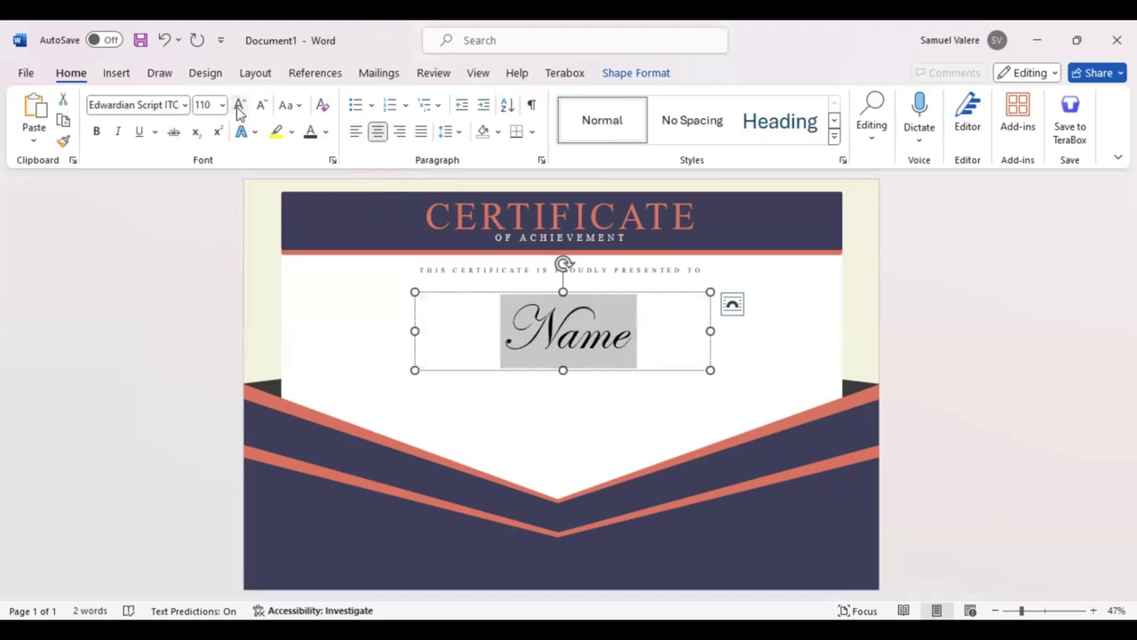
click(240, 106)
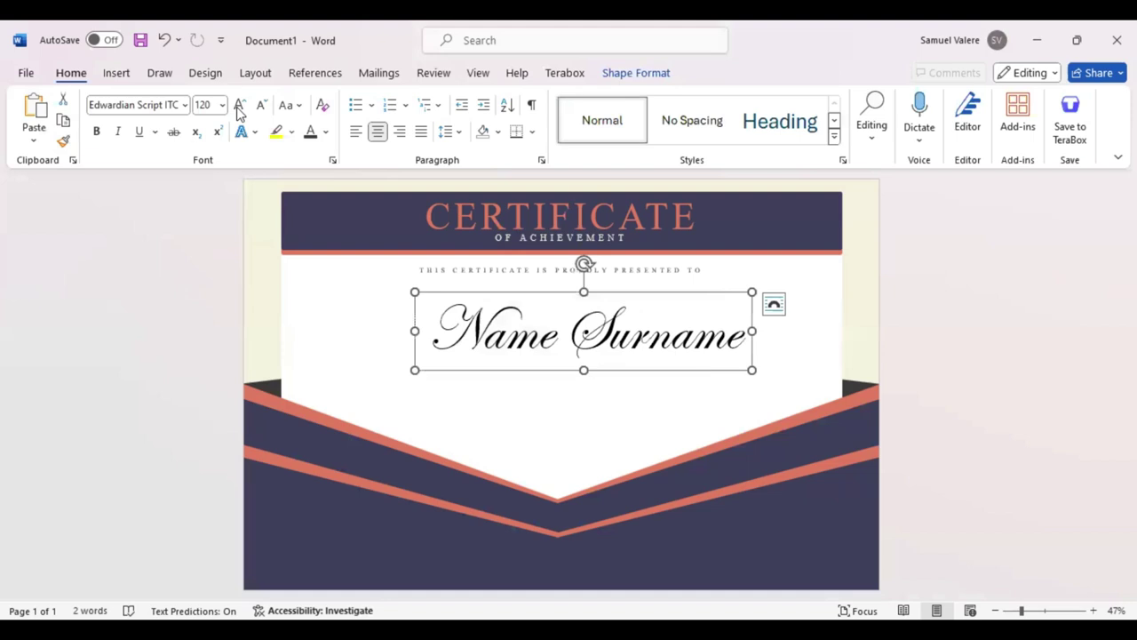
drag(497, 291, 476, 273)
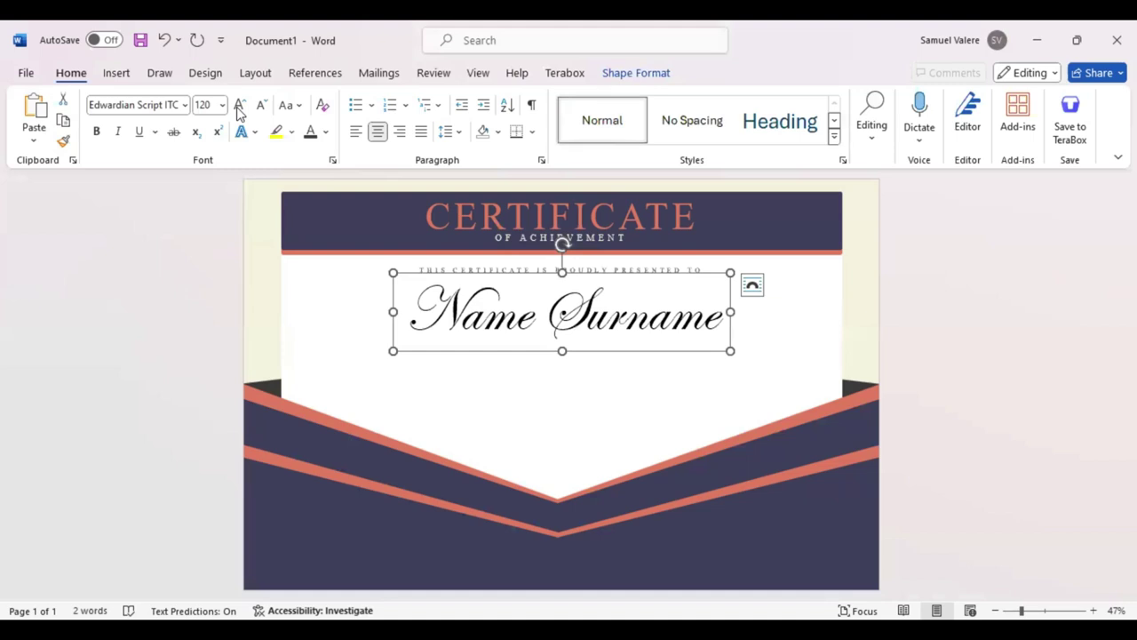
ctrl+drag(602, 350, 604, 418)
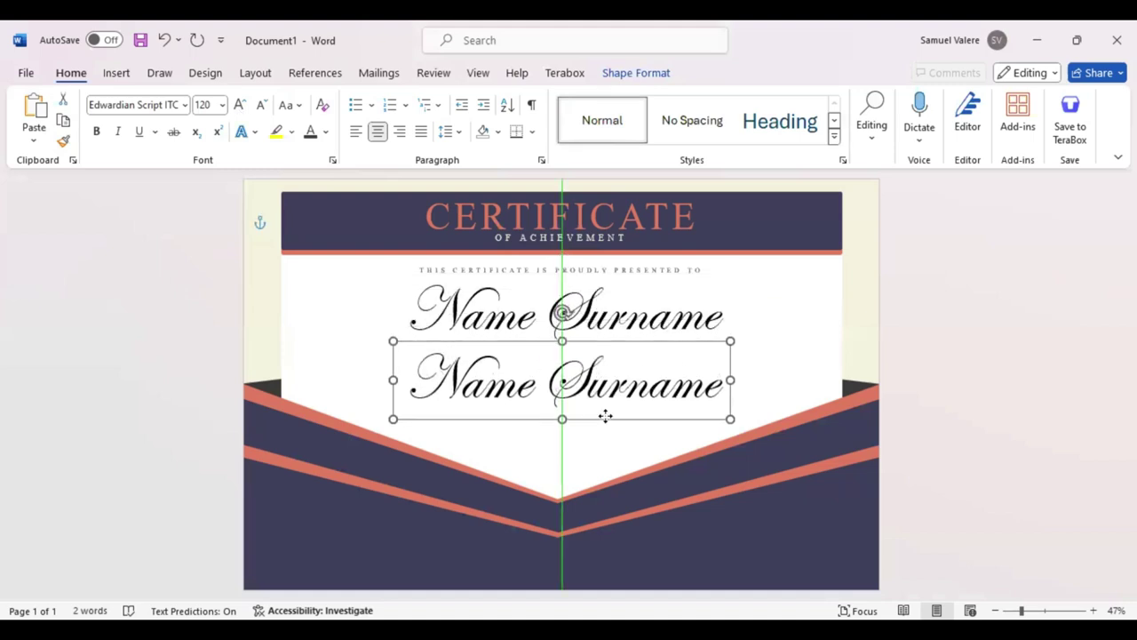
Step: Change the copied name text to Times New Roman at a smaller size
triple_click(601, 391)
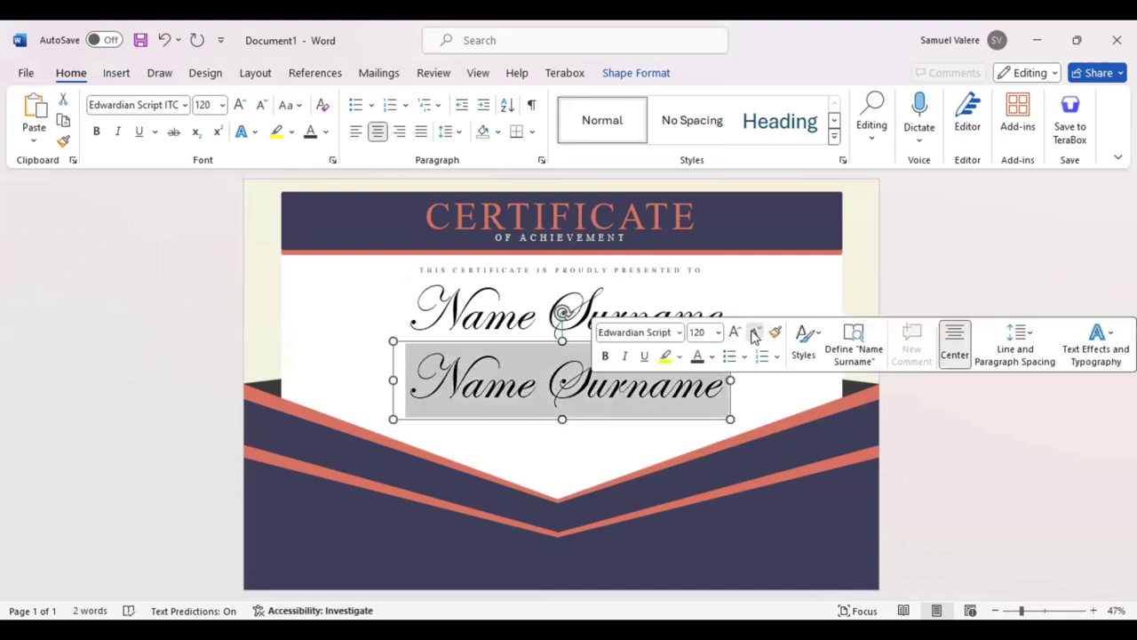
click(754, 334)
click(754, 334)
click(754, 334)
click(754, 334)
click(644, 334)
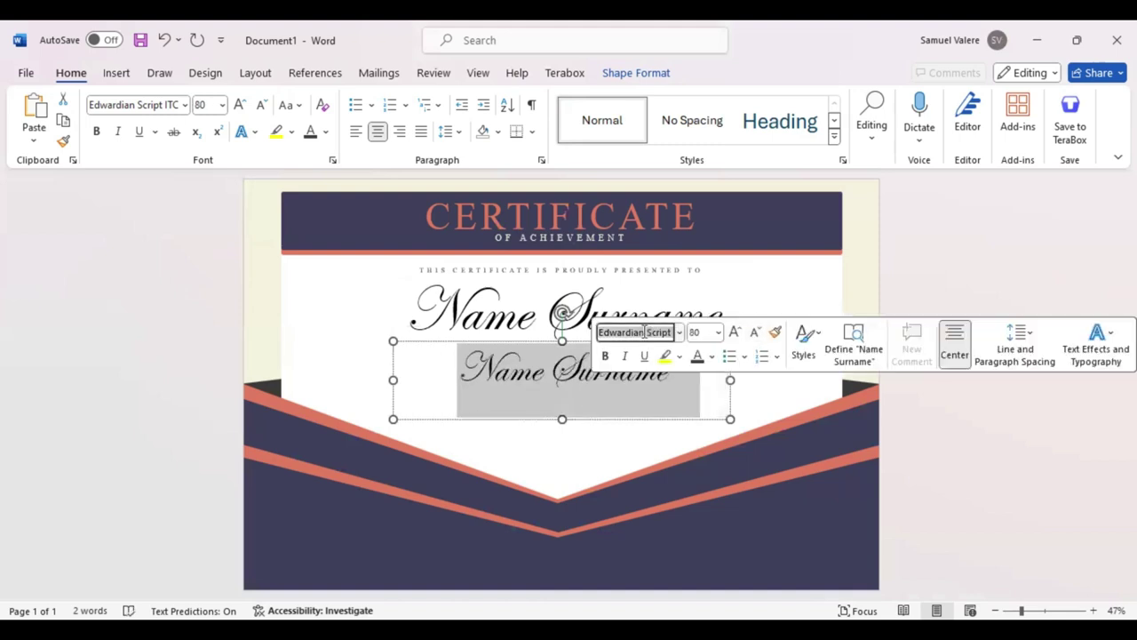
text(Times New Roman)
key(Return)
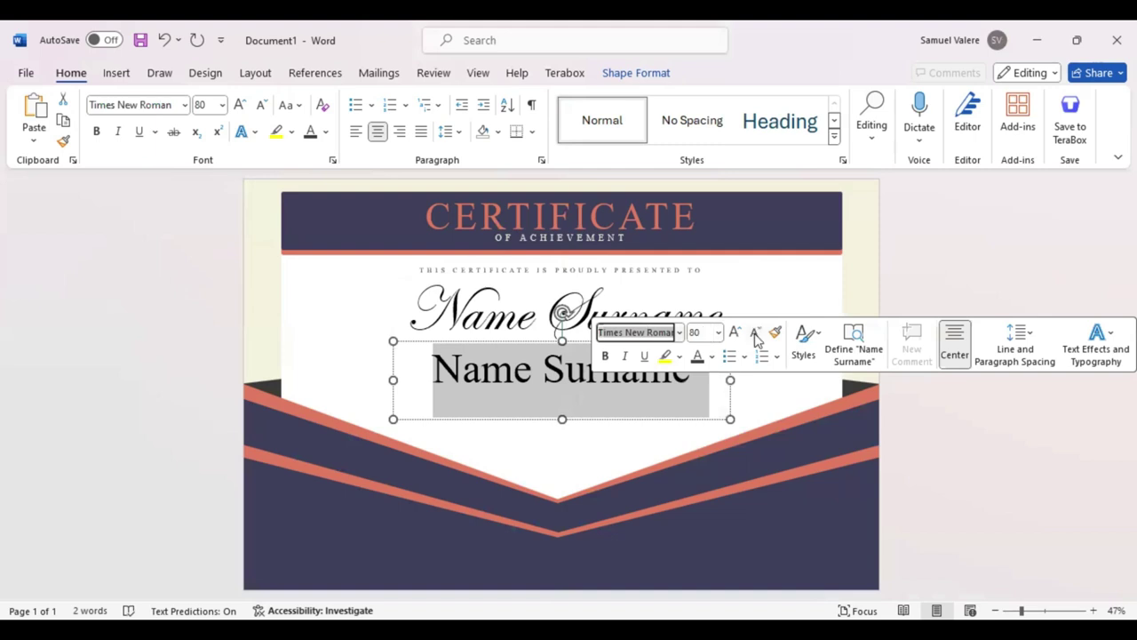
click(754, 336)
click(754, 336)
click(754, 336)
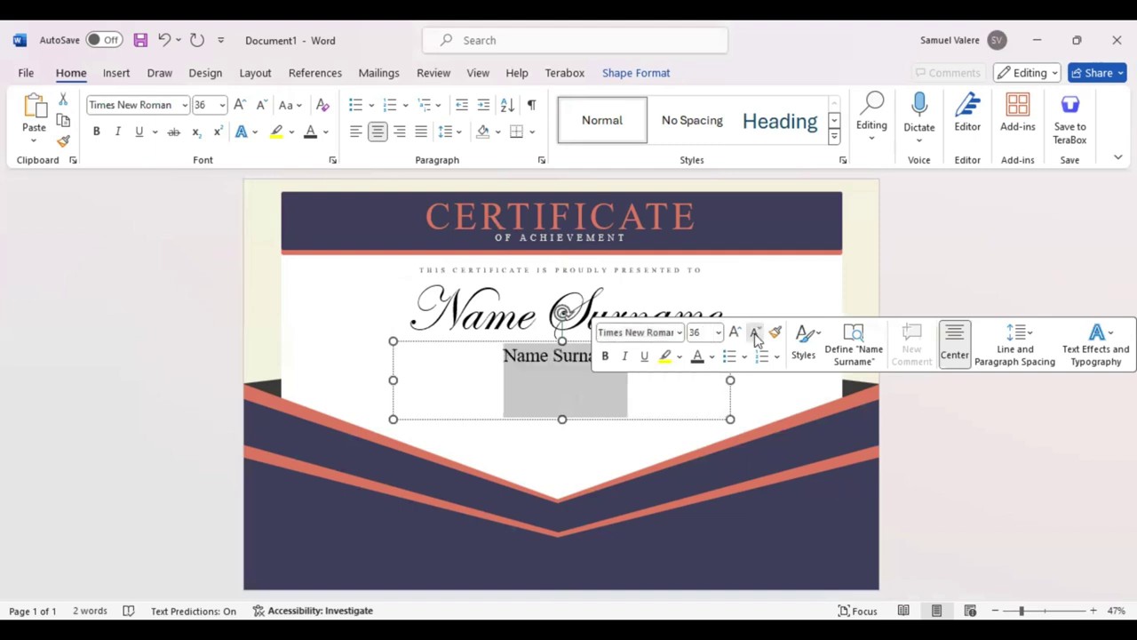
click(755, 336)
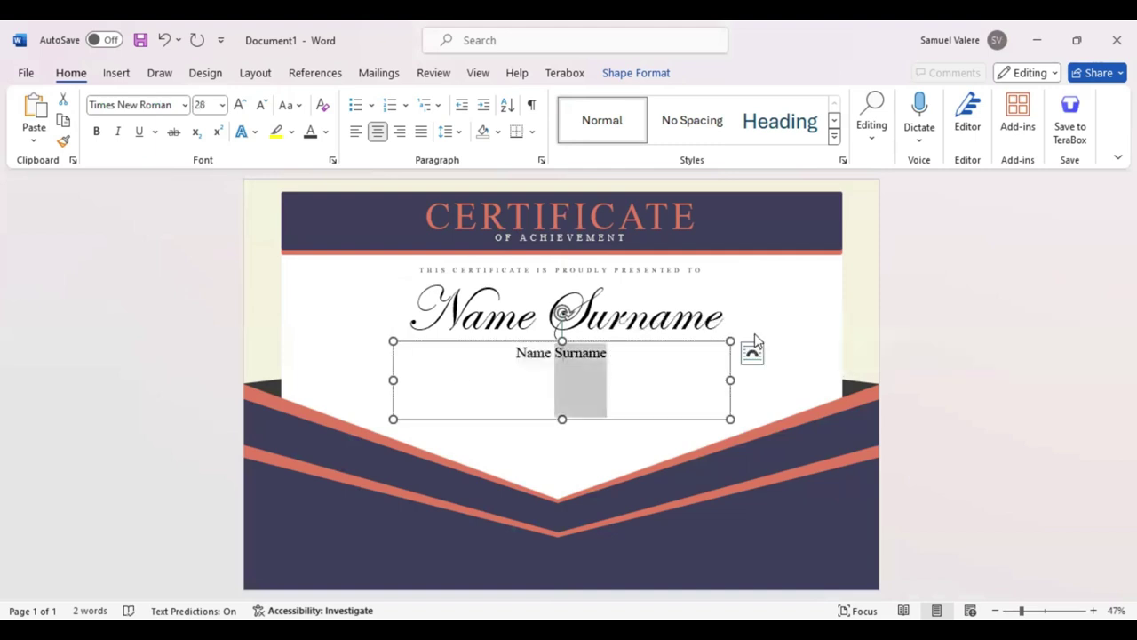
mouse_move(754, 336)
Step: Generate placeholder text with =Lorem(), widen the box, and reduce the text to 22 pt
text(=L)
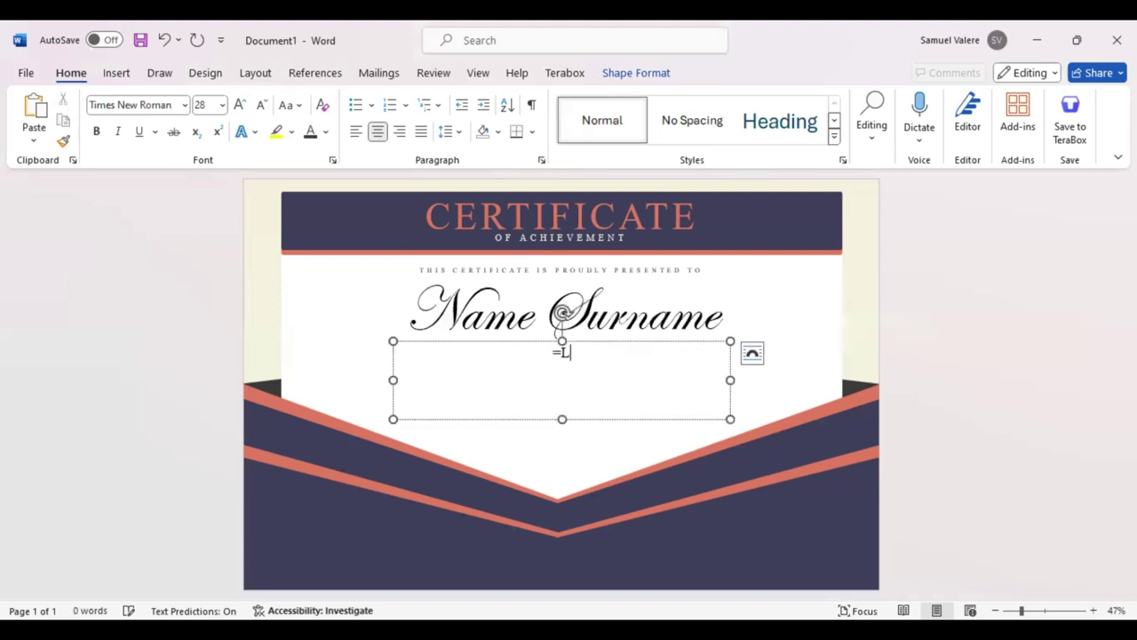
text(orem()
text())
key(Return)
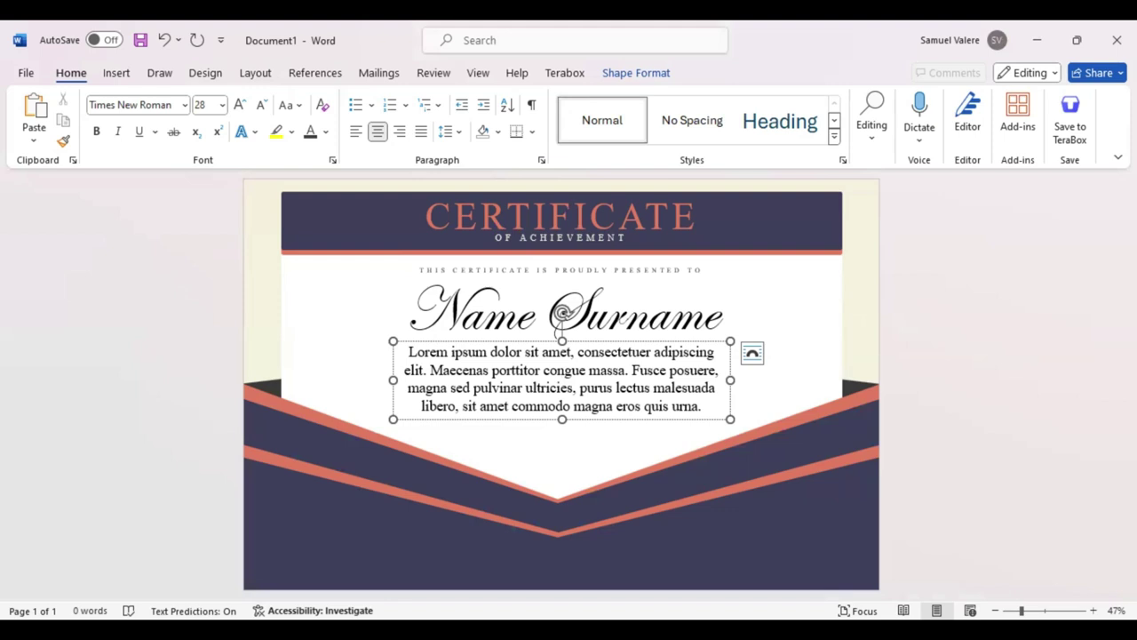
drag(730, 418, 799, 418)
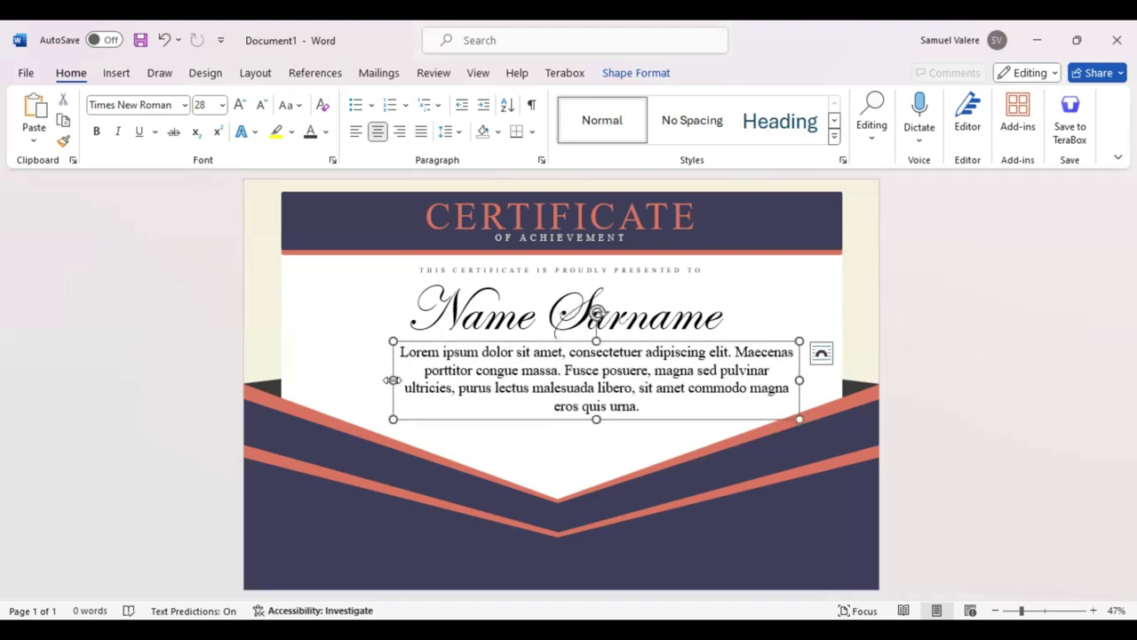
drag(393, 379, 314, 379)
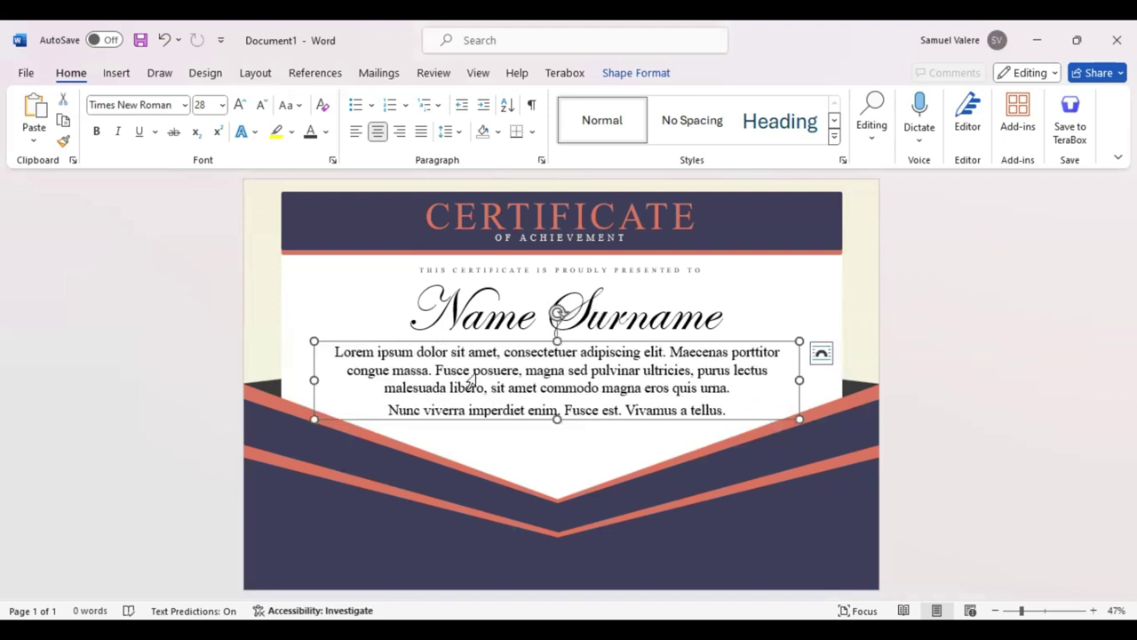
shift+click(442, 355)
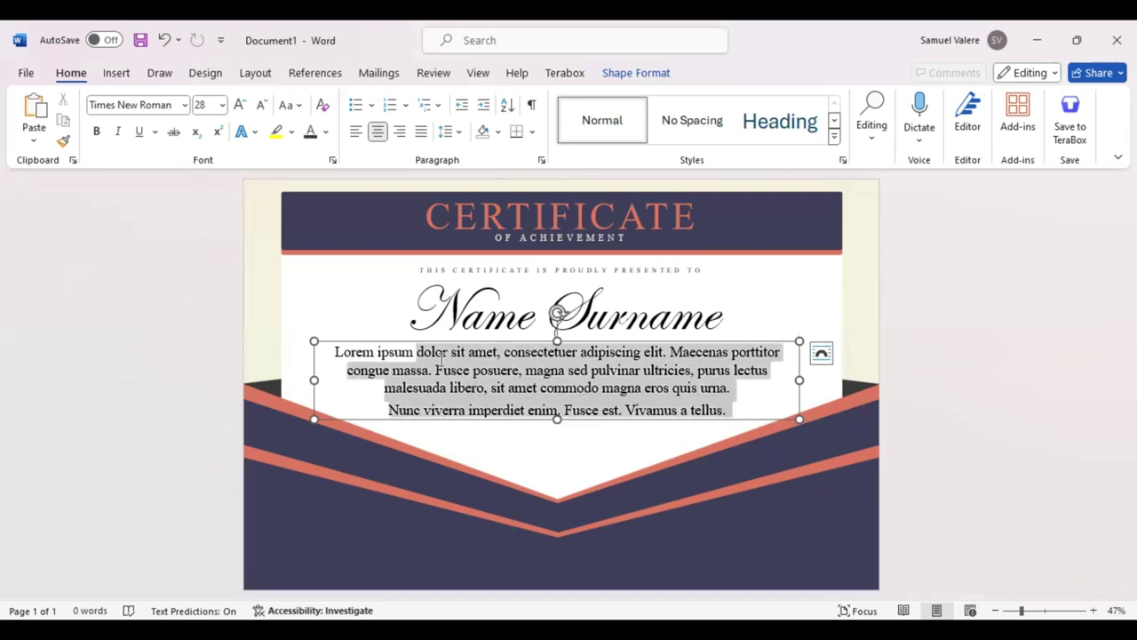
shift+click(338, 354)
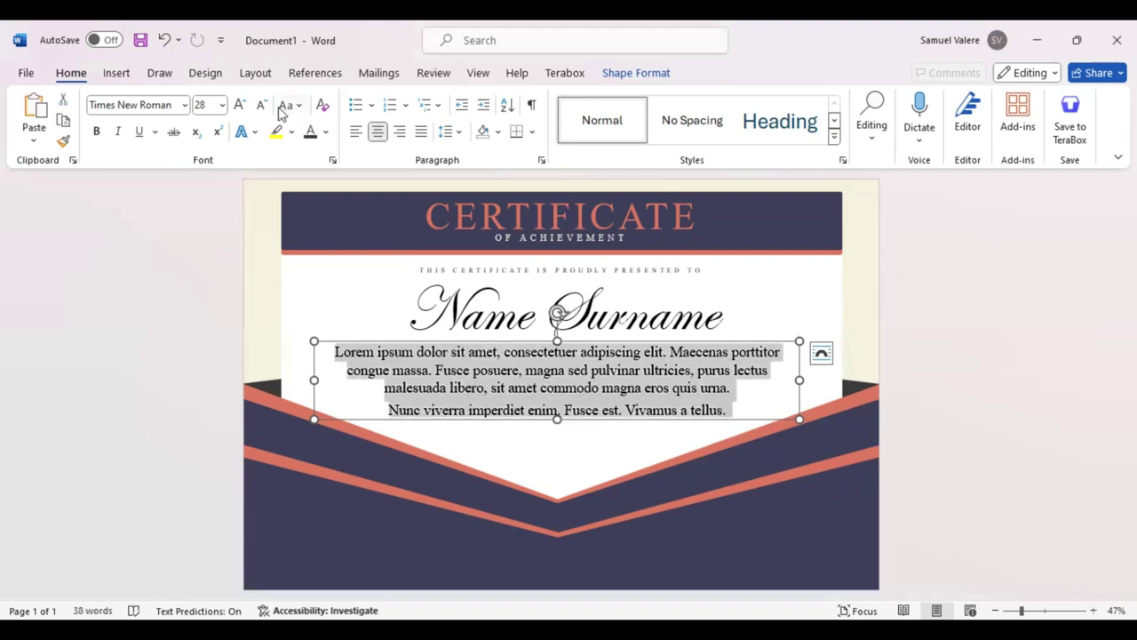
click(261, 105)
click(262, 106)
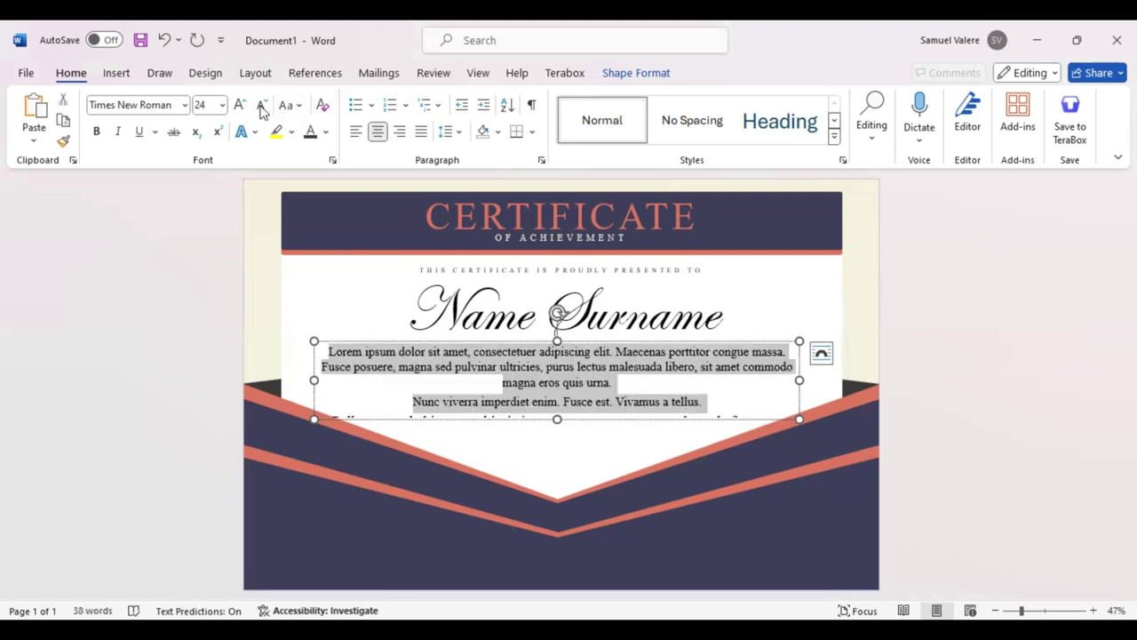
click(261, 106)
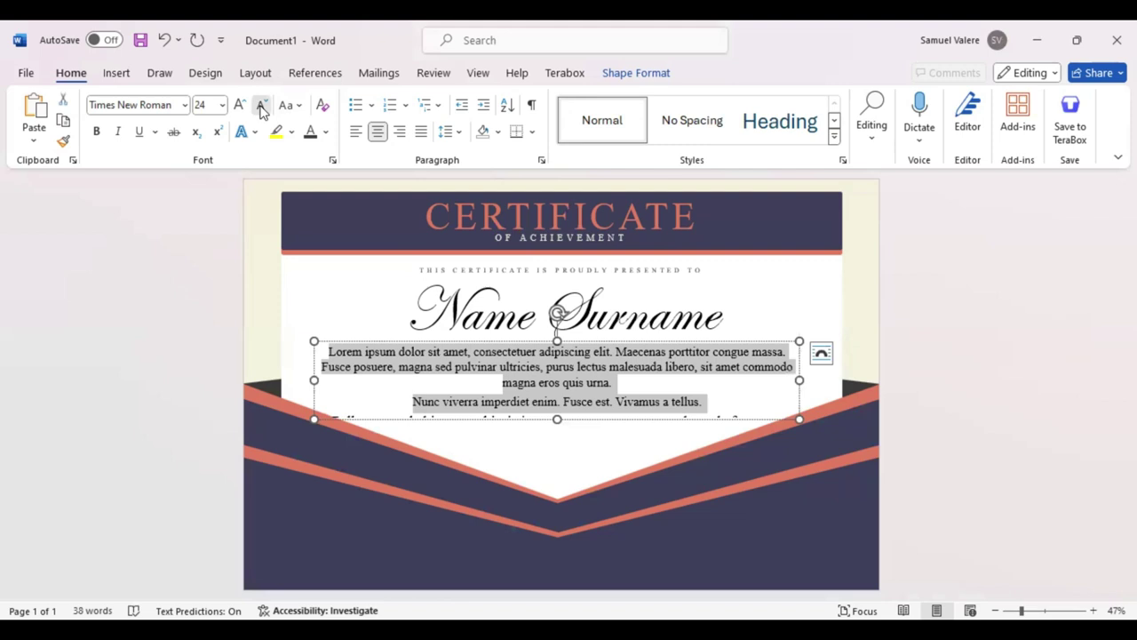
Step: Trim the placeholder text down to a single three-line paragraph
click(423, 396)
key(BackSpace)
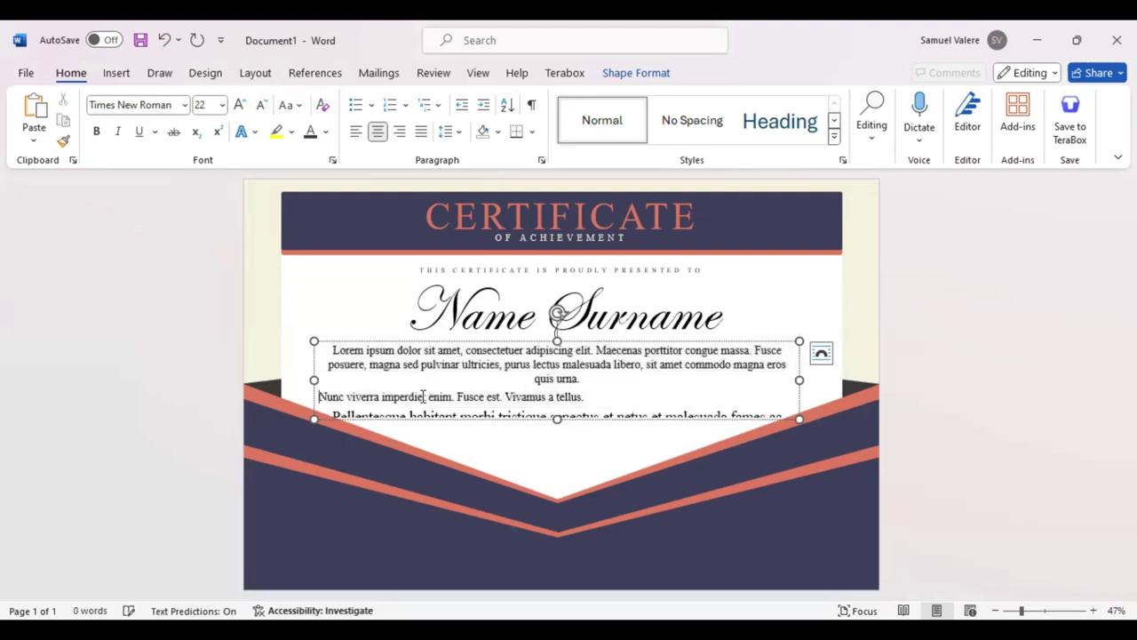
key(BackSpace)
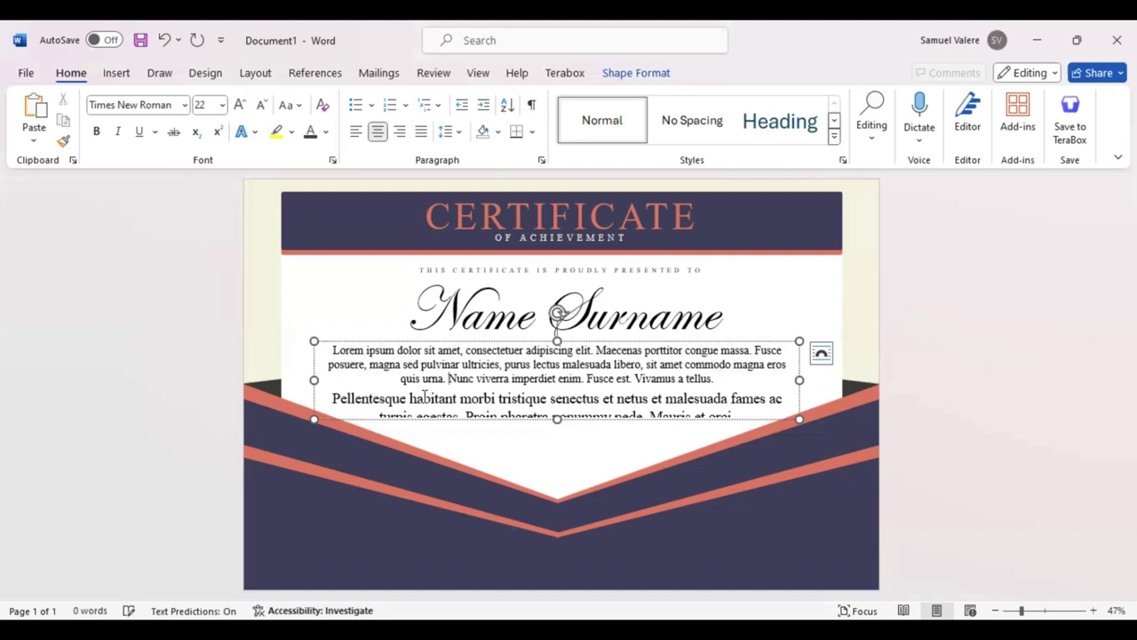
drag(329, 393, 584, 457)
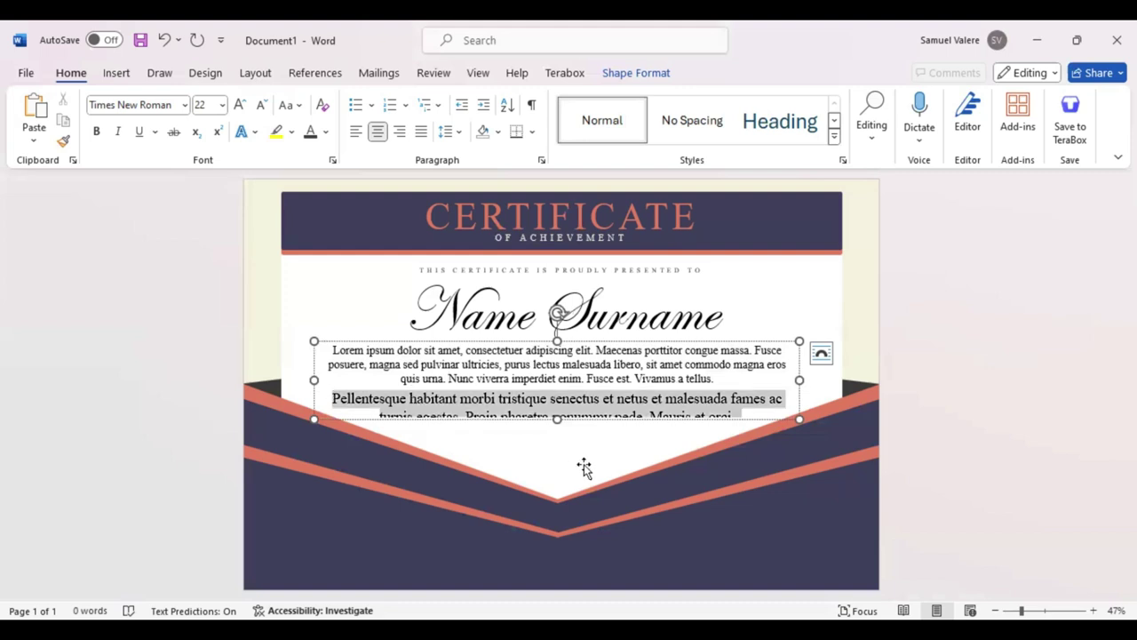
key(BackSpace)
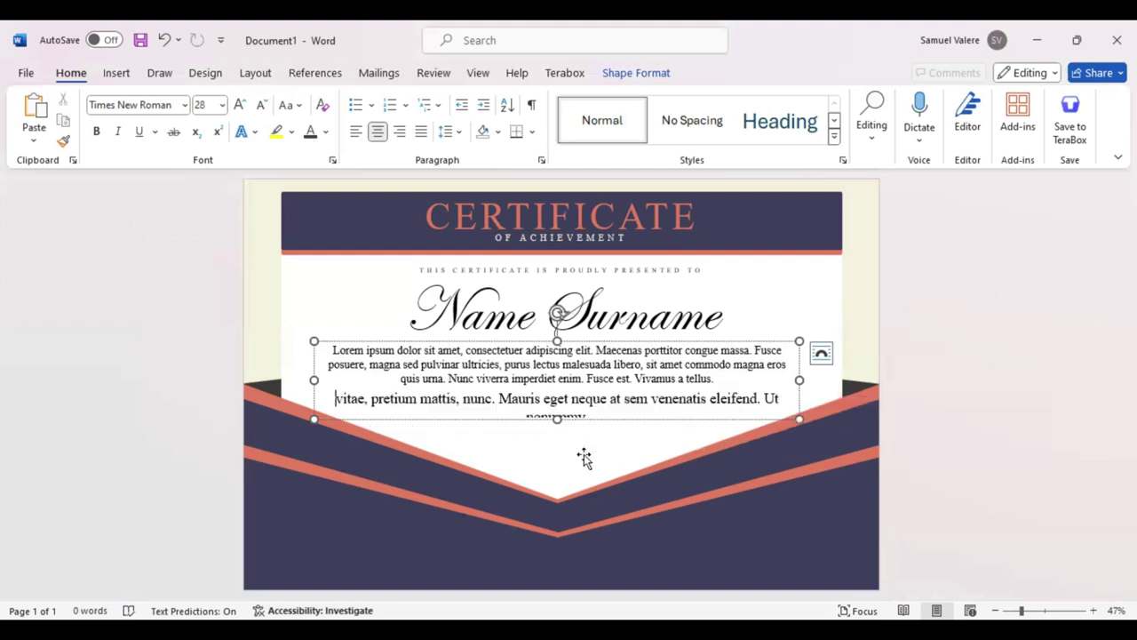
shift+click(457, 398)
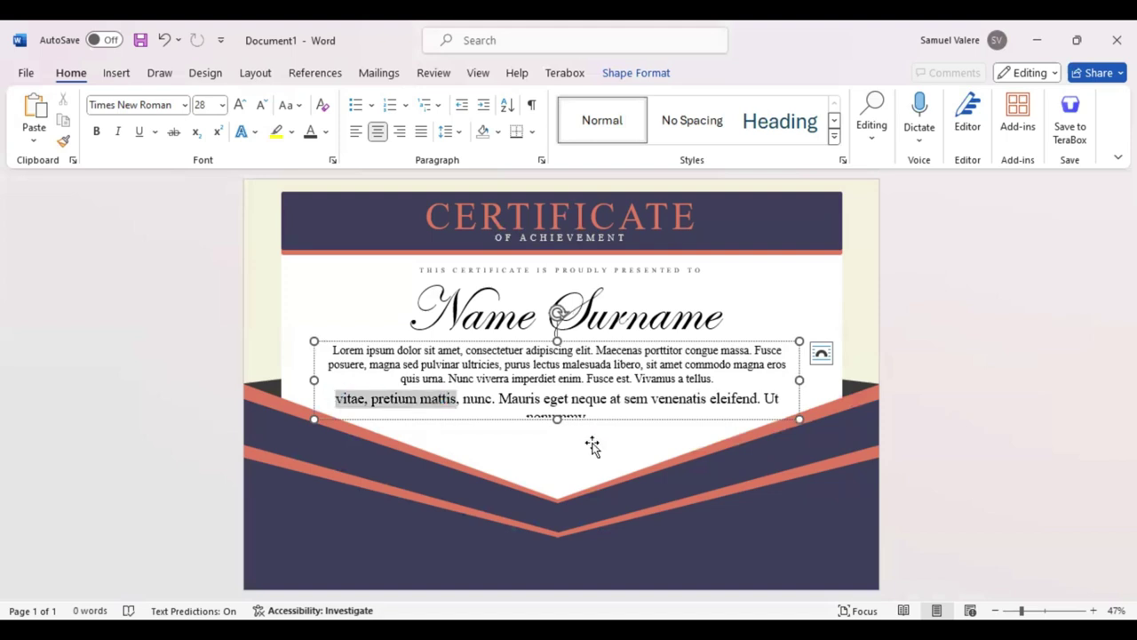
key(BackSpace)
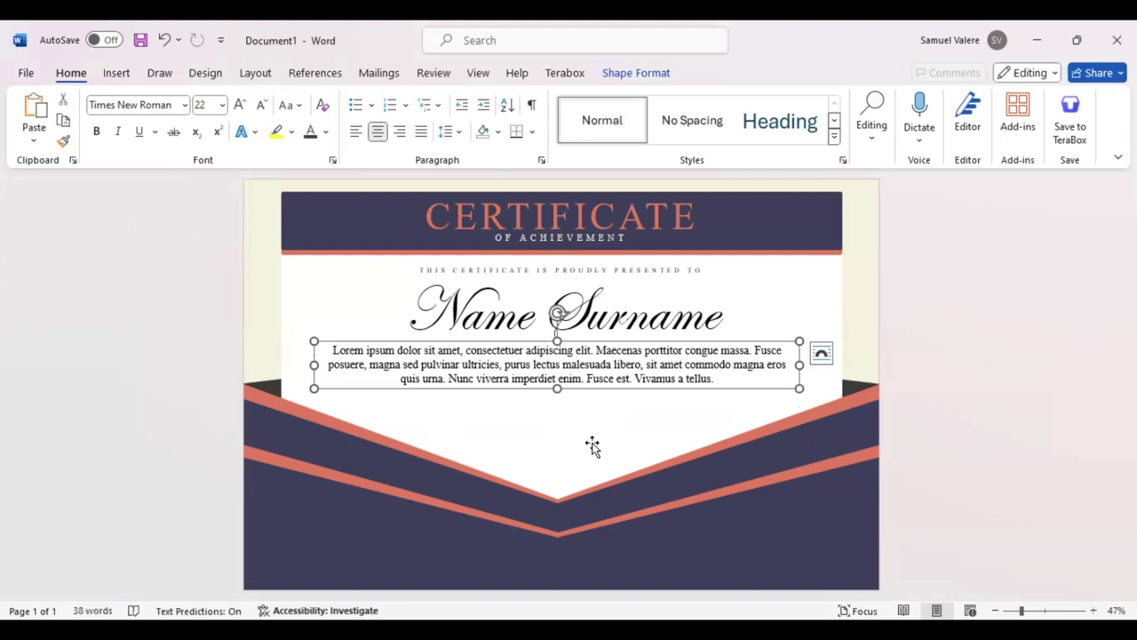
Step: Centre the paragraph and shift the body text box slightly lower on the page
key(ctrl+a)
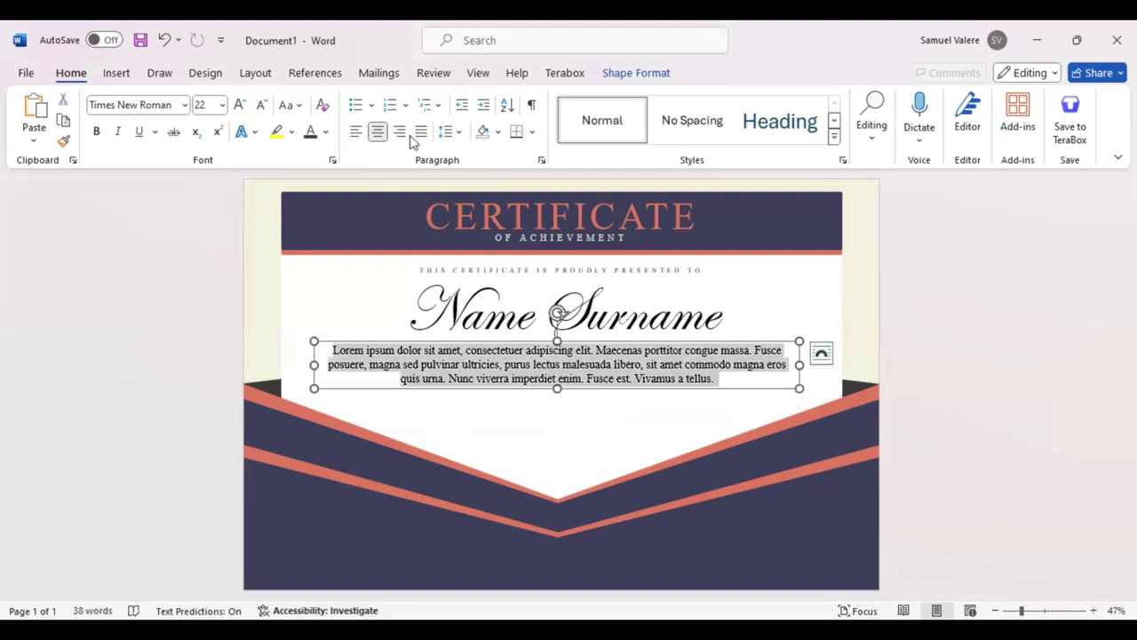
click(420, 135)
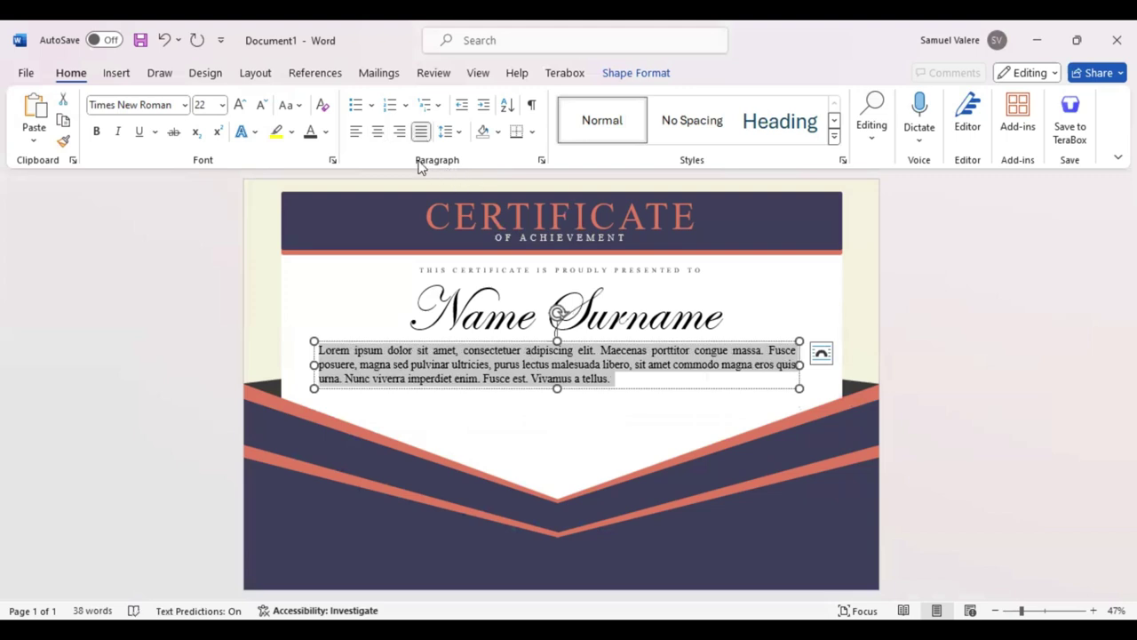
click(378, 133)
key(Escape)
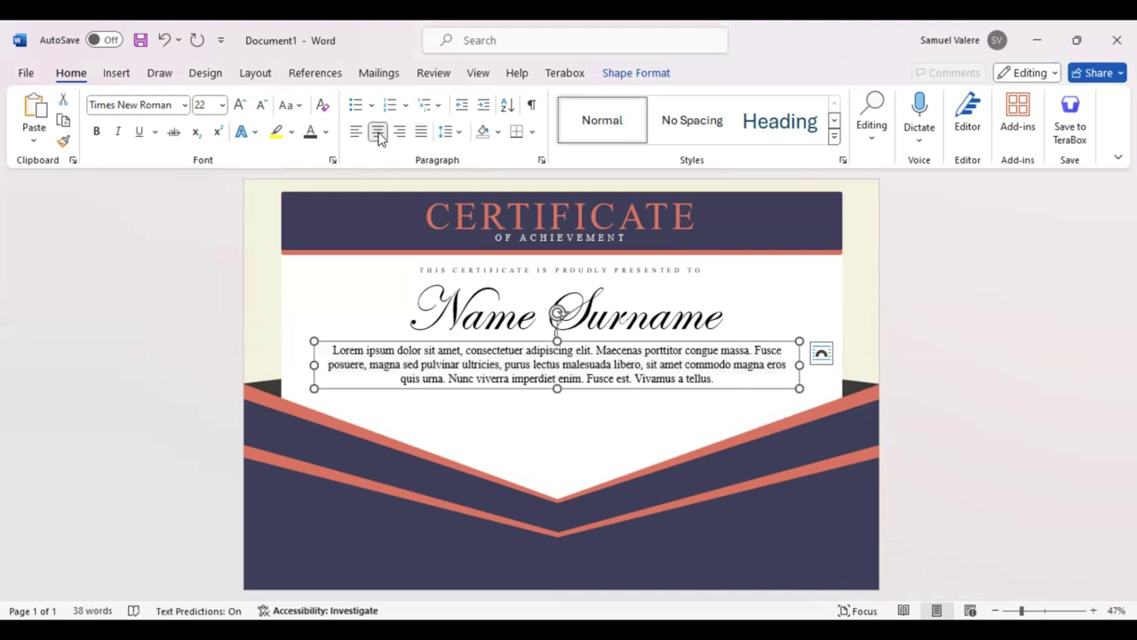
drag(580, 389, 584, 407)
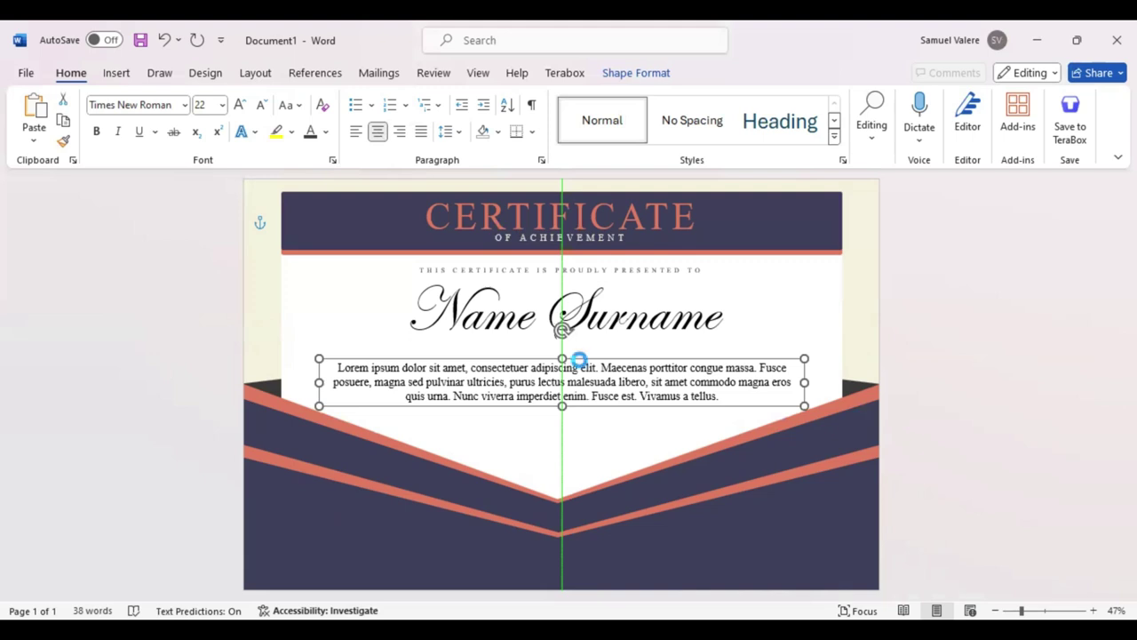
Step: Colour the 'Name Surname' text dark navy
click(653, 273)
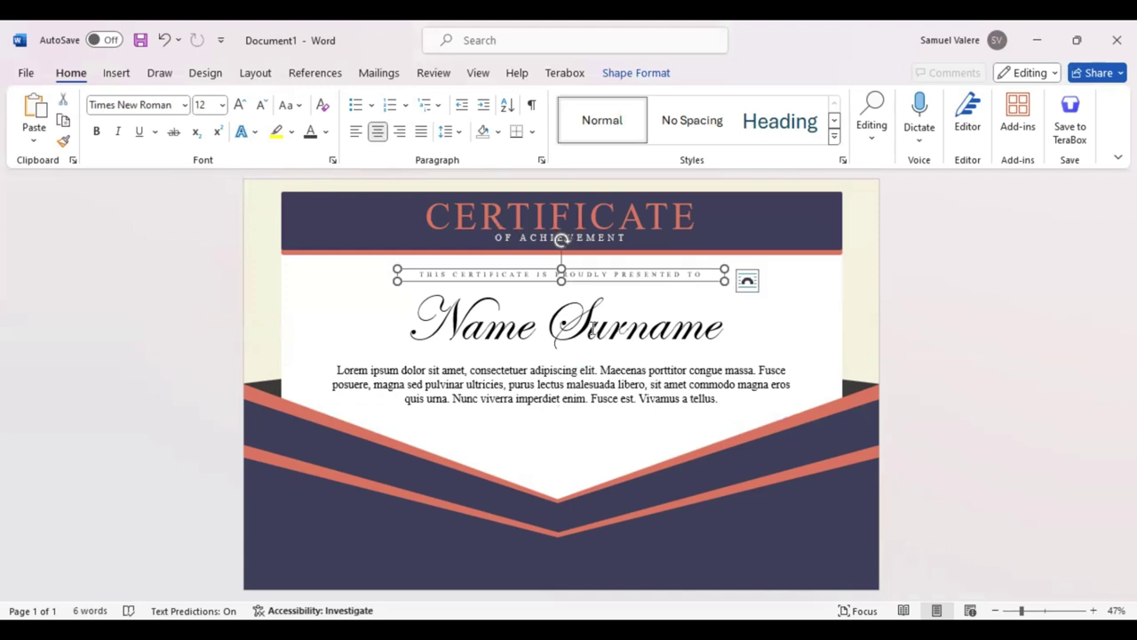
click(593, 329)
triple_click(593, 331)
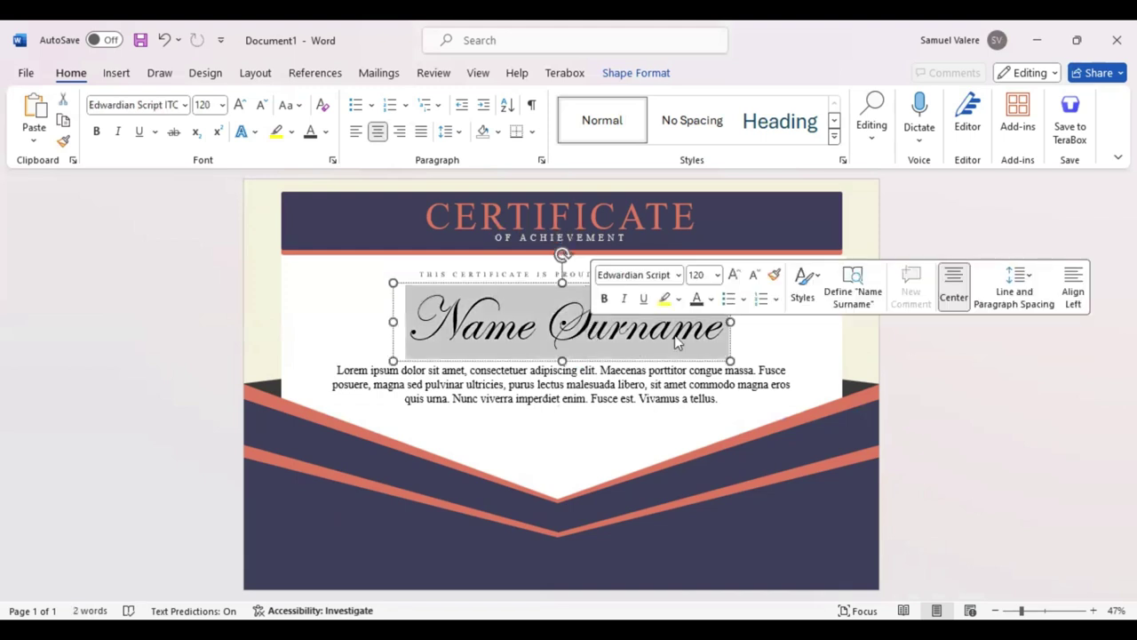
click(712, 299)
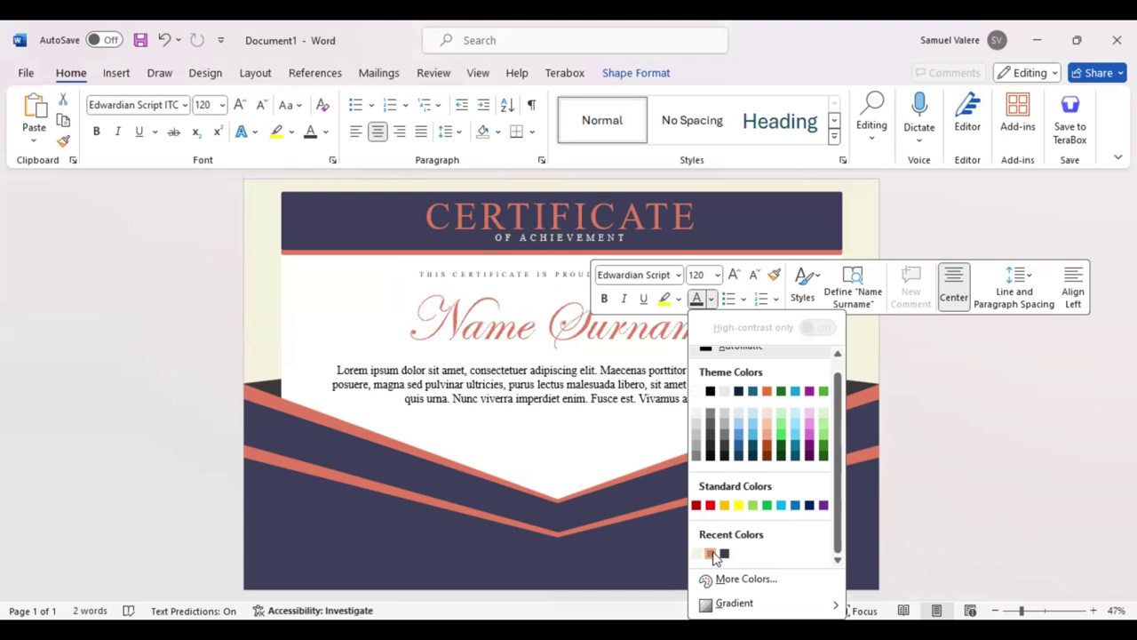
click(538, 280)
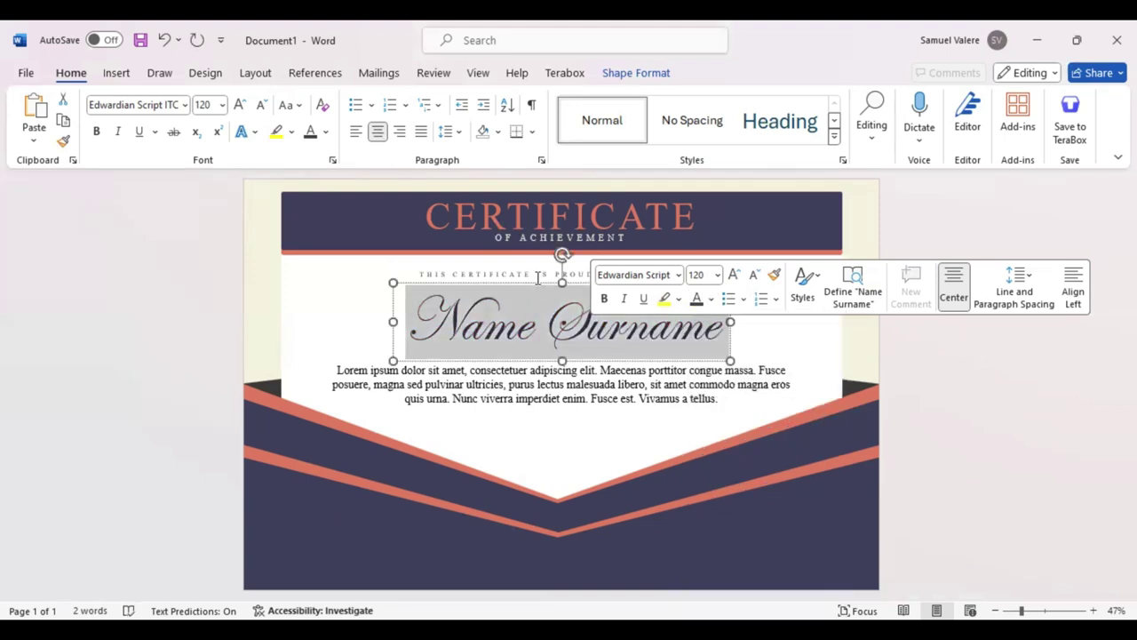
Step: Enlarge the 'THIS CERTIFICATE IS PROUDLY PRESENTED TO' line to 14 pt
triple_click(537, 277)
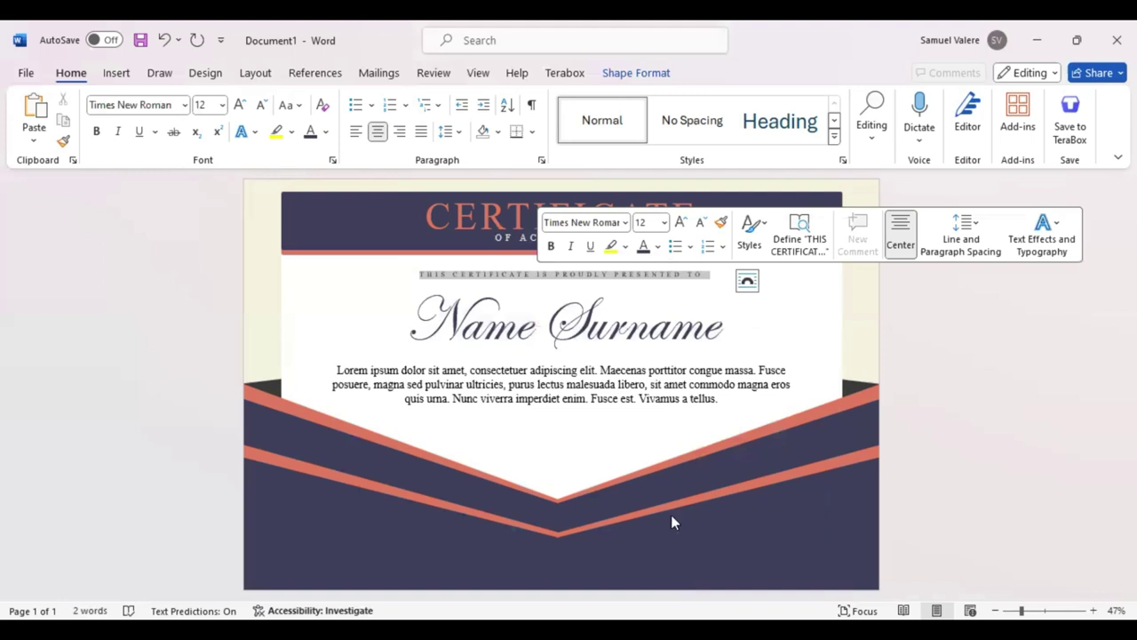
key(Escape)
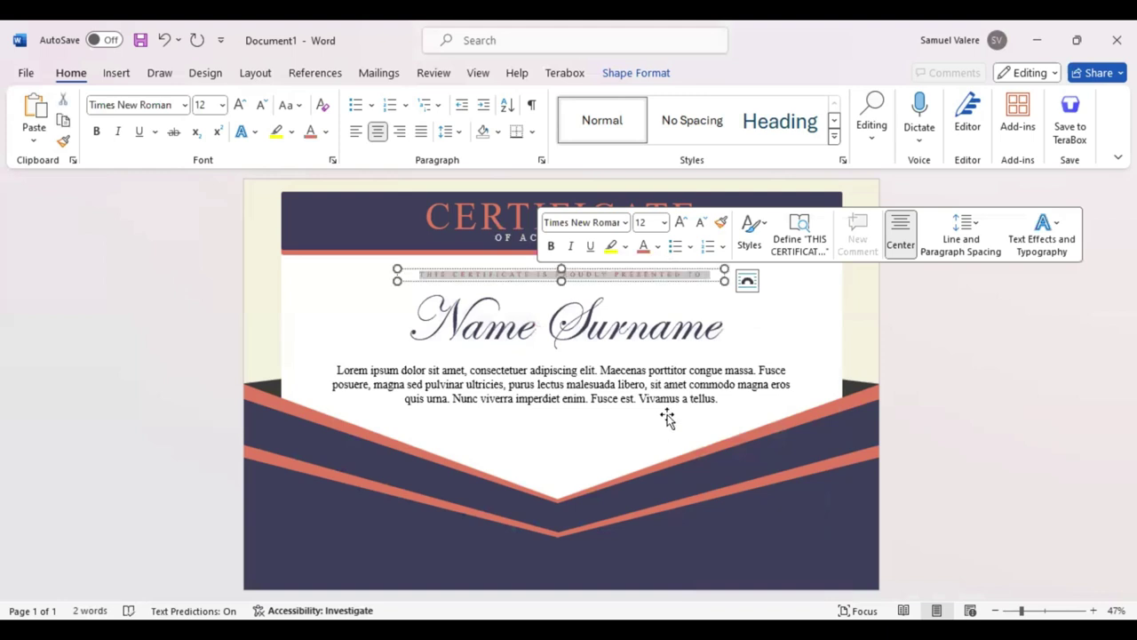
click(680, 224)
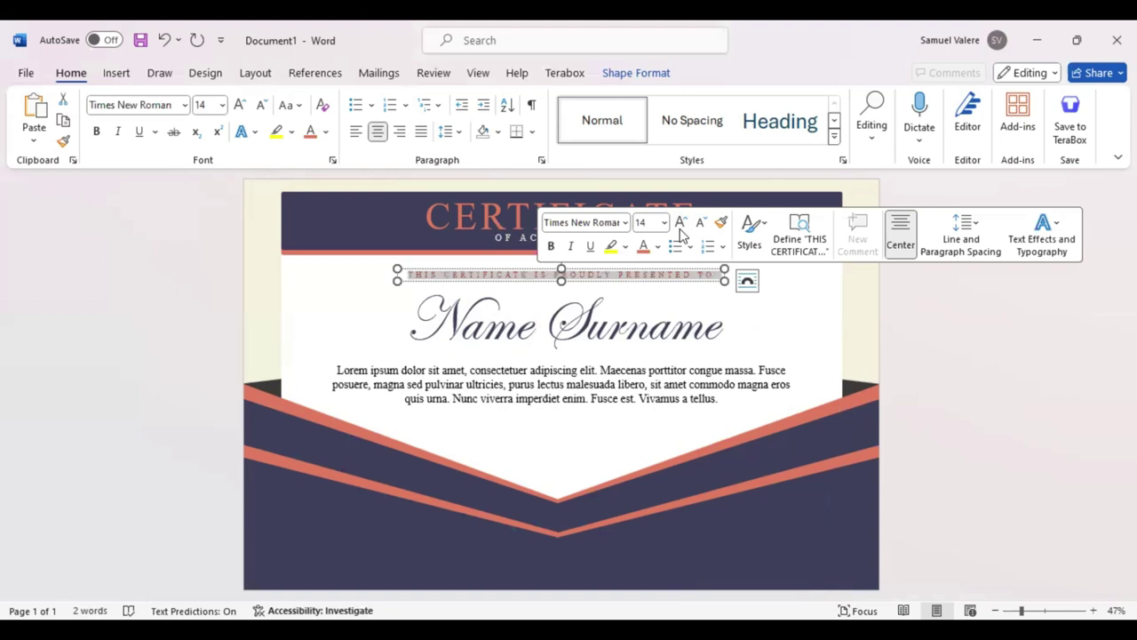
click(566, 400)
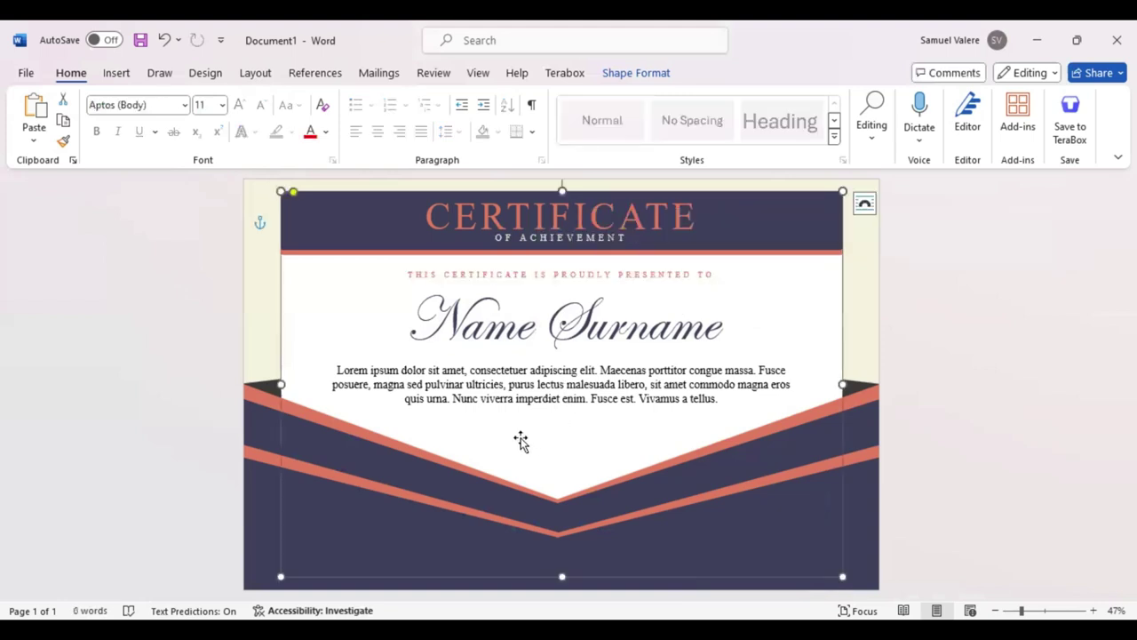
Step: Draw a small text box below the body text and select its Signature text
click(119, 75)
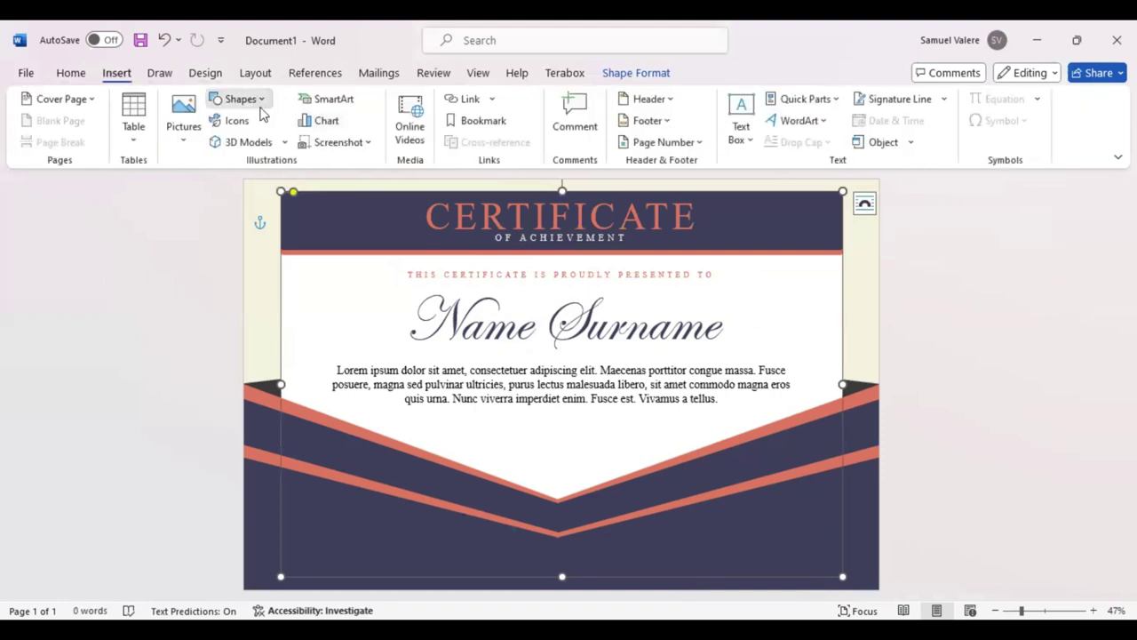
click(261, 106)
click(231, 144)
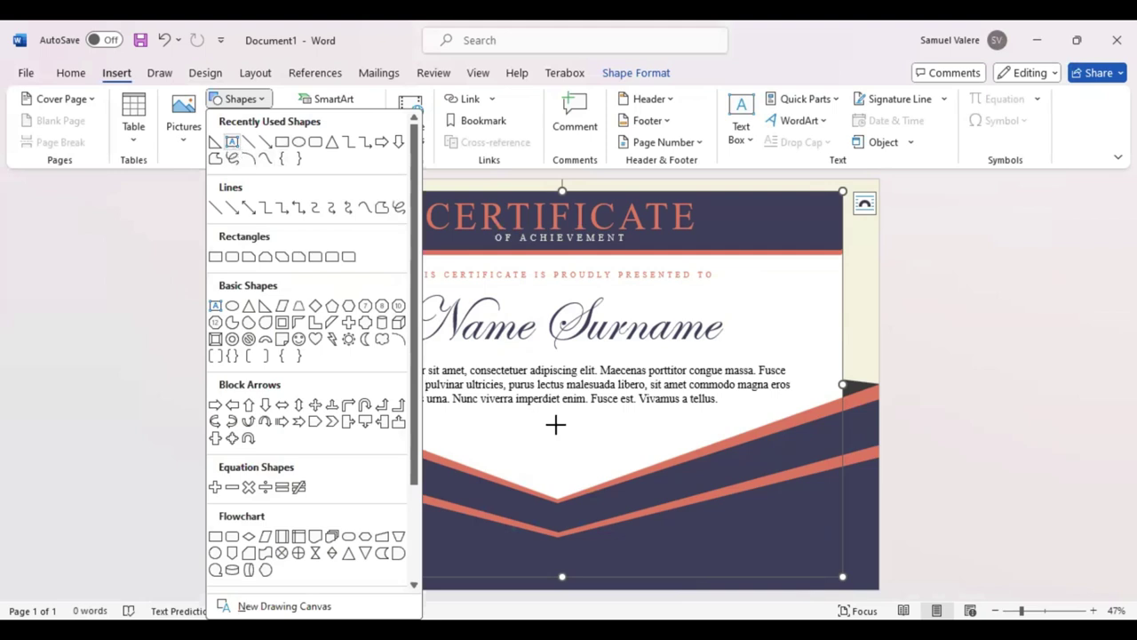
drag(511, 446, 639, 467)
text(Signature)
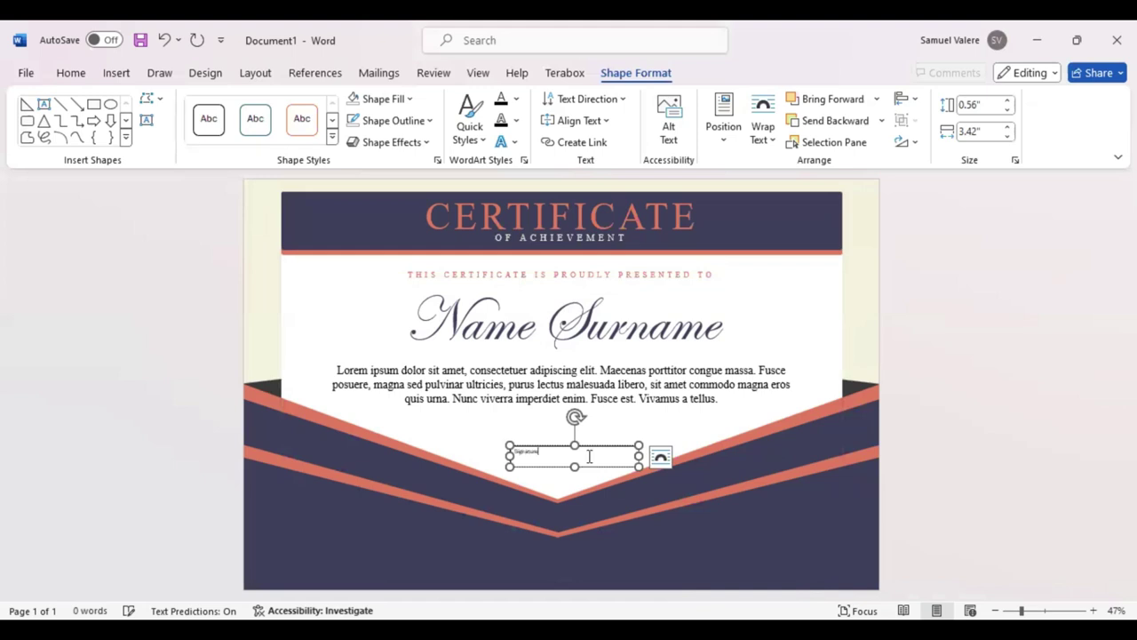
drag(544, 453, 509, 453)
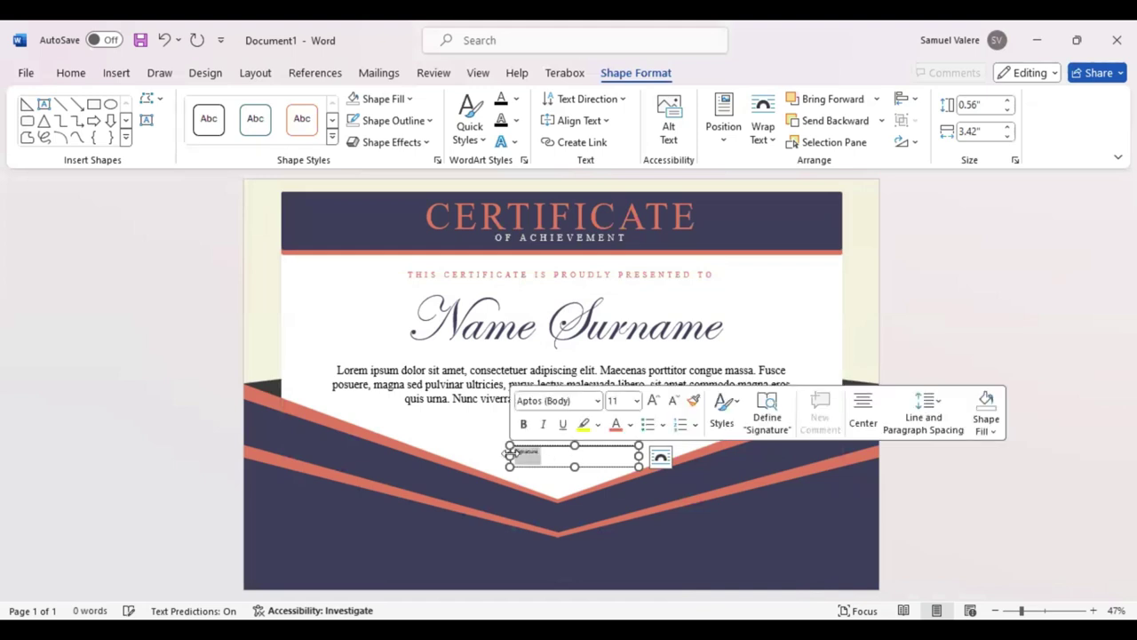
Step: Format the caption as centred 14 pt Times New Roman
click(568, 401)
text(Times New Roman)
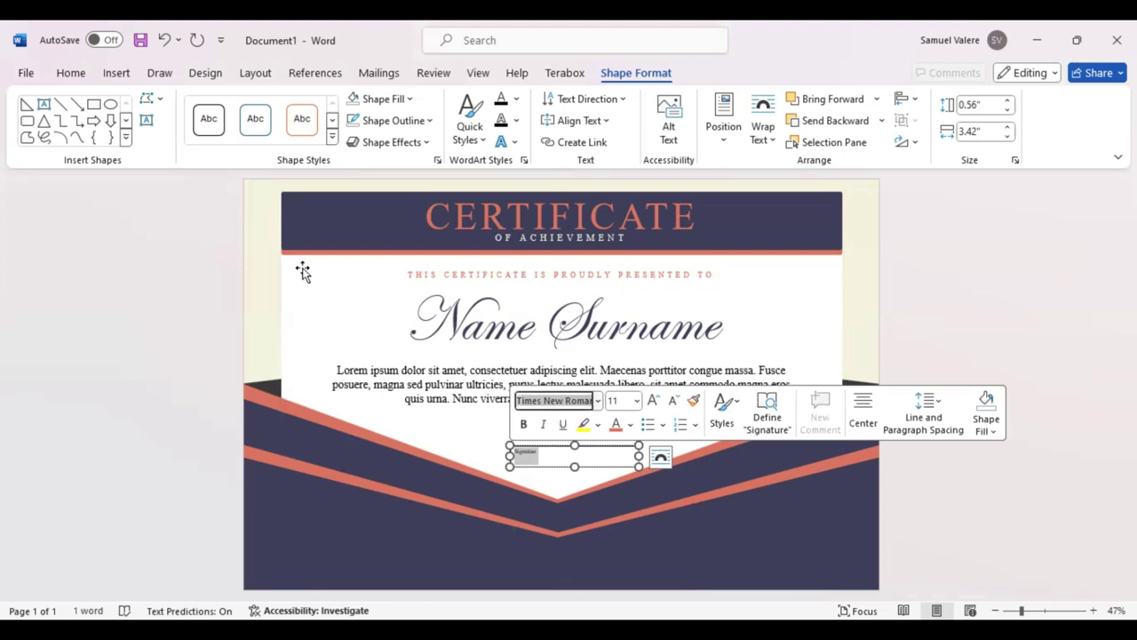
key(Return)
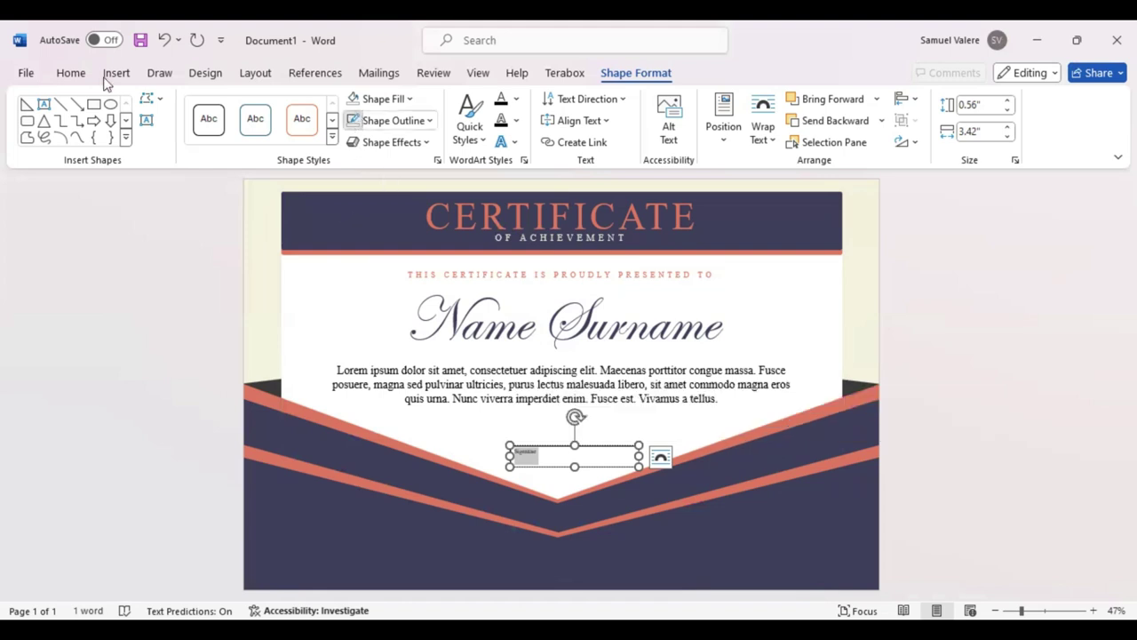
click(71, 73)
click(377, 131)
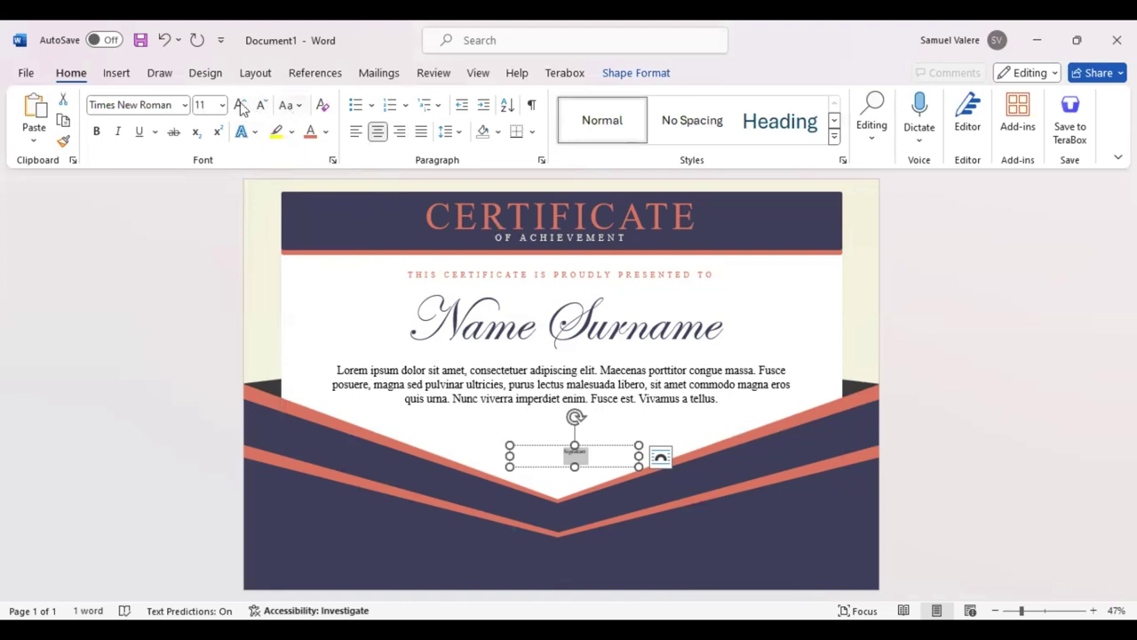
click(240, 106)
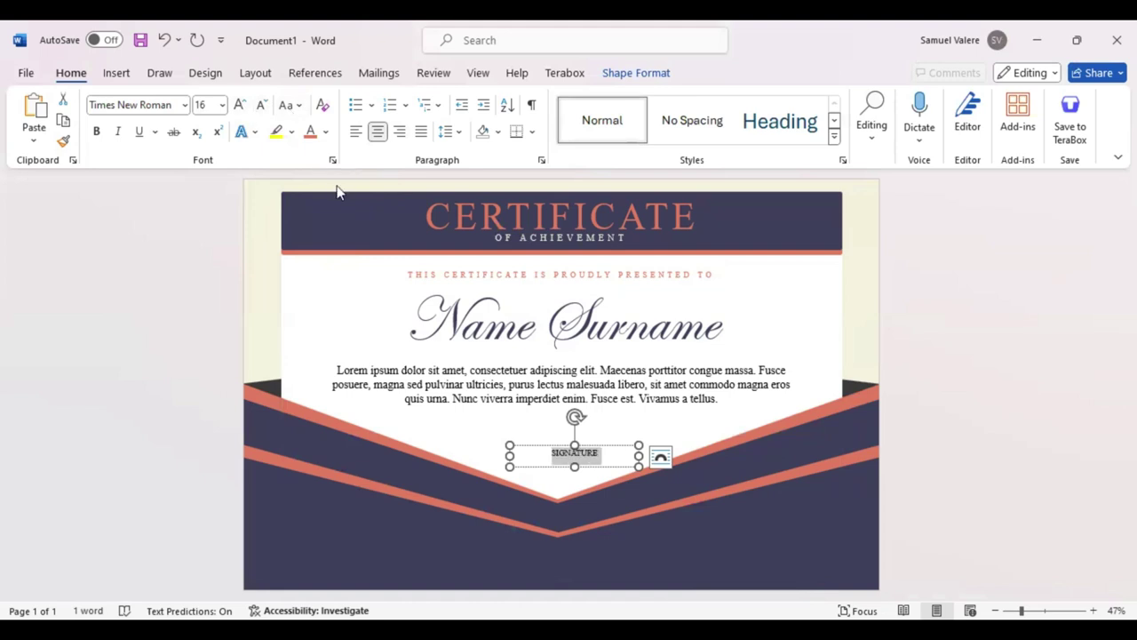
click(243, 105)
Step: Nudge the caption box left and down toward the page centre
key(Escape)
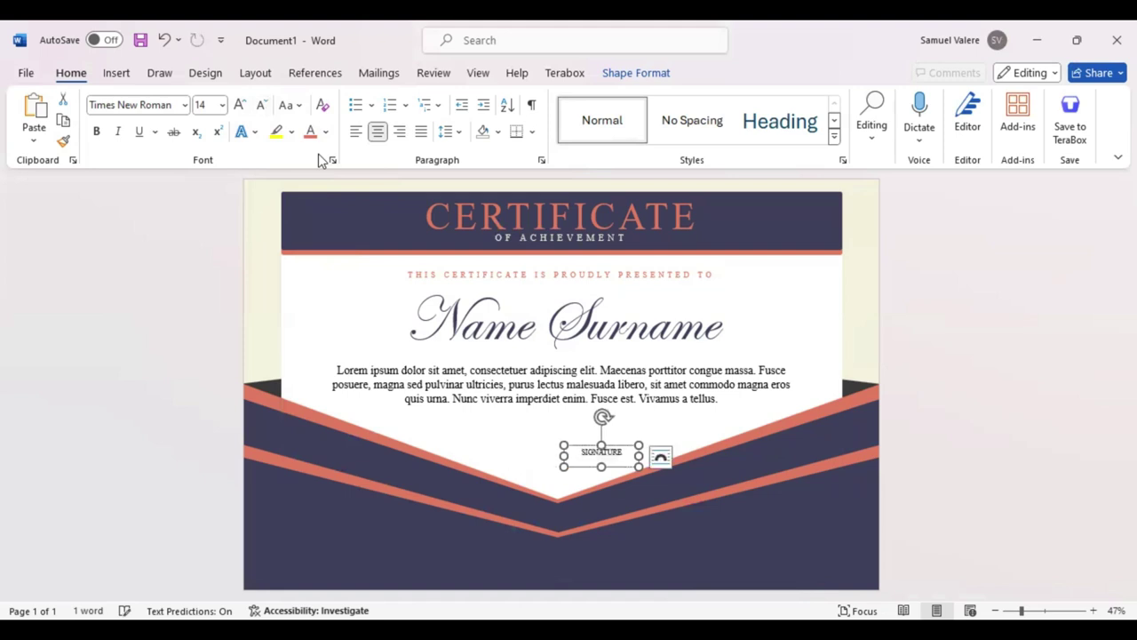
key(Left)
key(Left)
key(Left)
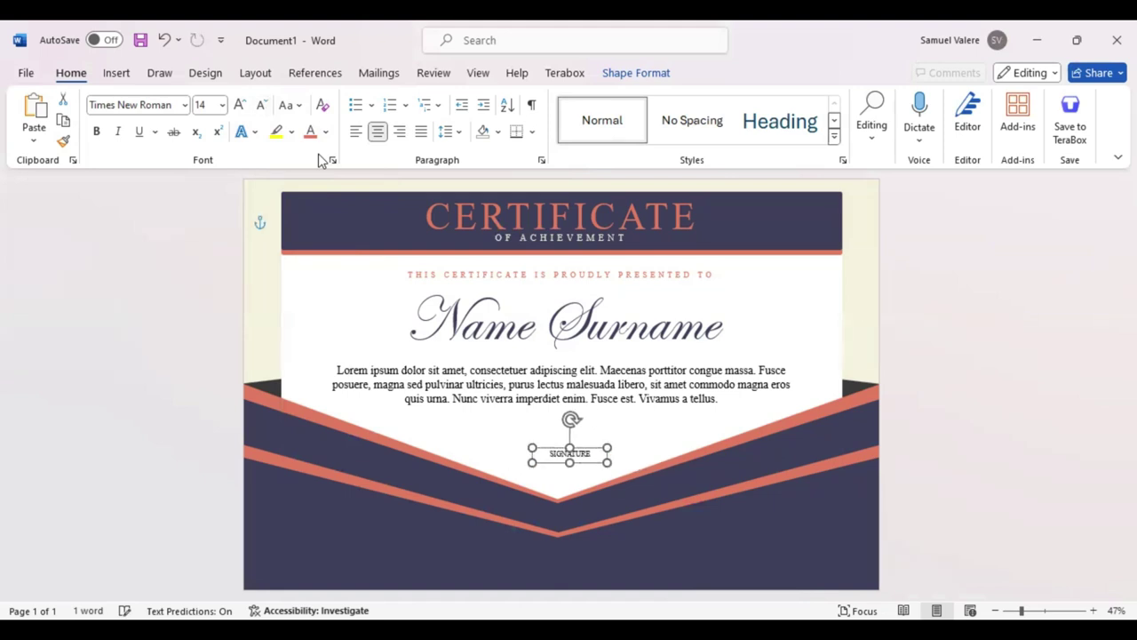
key(Left)
key(Down)
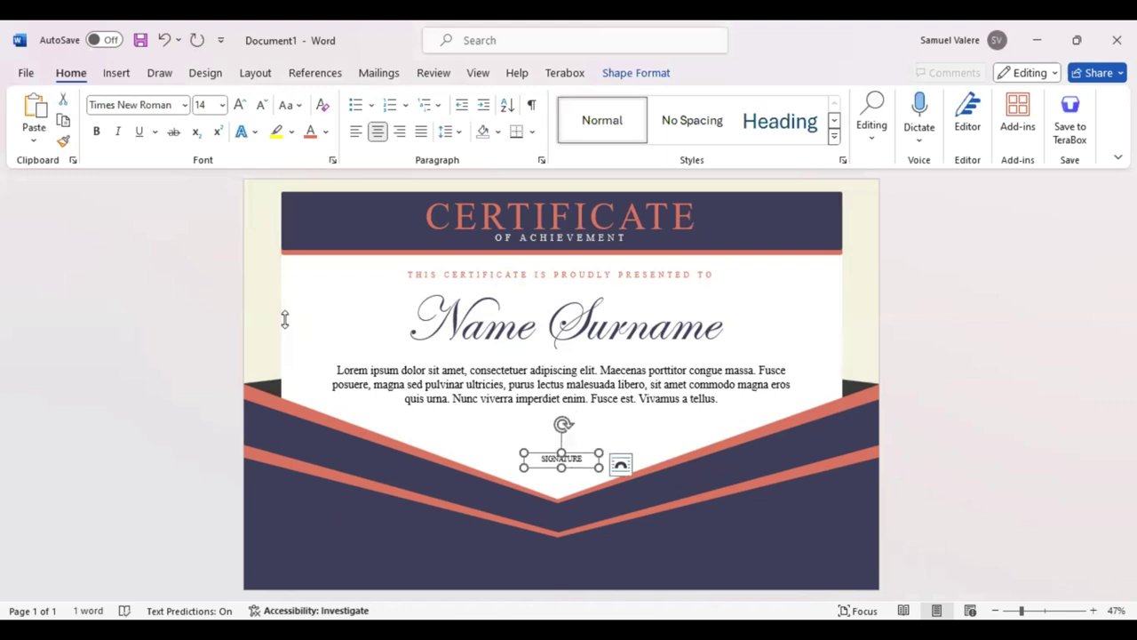
click(118, 75)
Step: Draw a level horizontal line just above the SIGNATURE caption
click(244, 102)
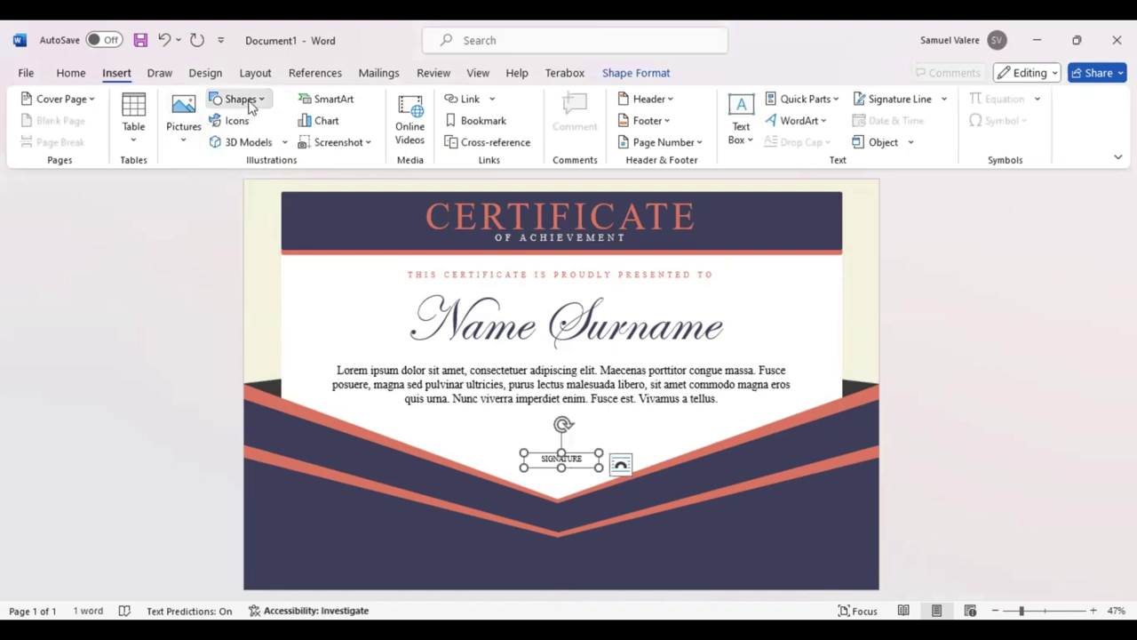
click(248, 144)
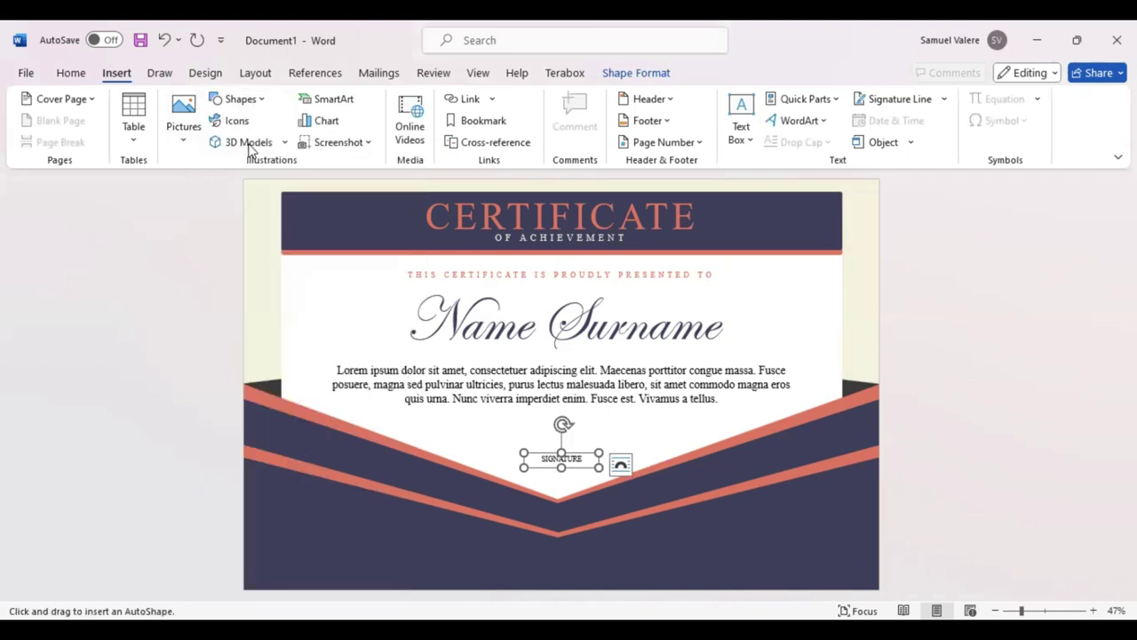
drag(494, 444, 640, 444)
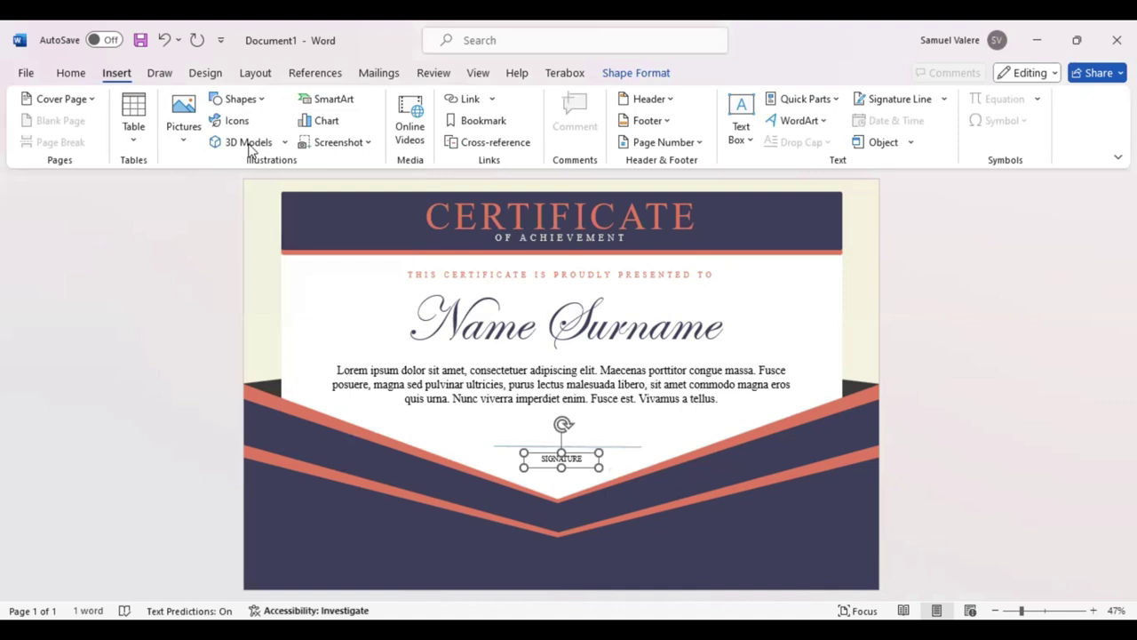
click(632, 446)
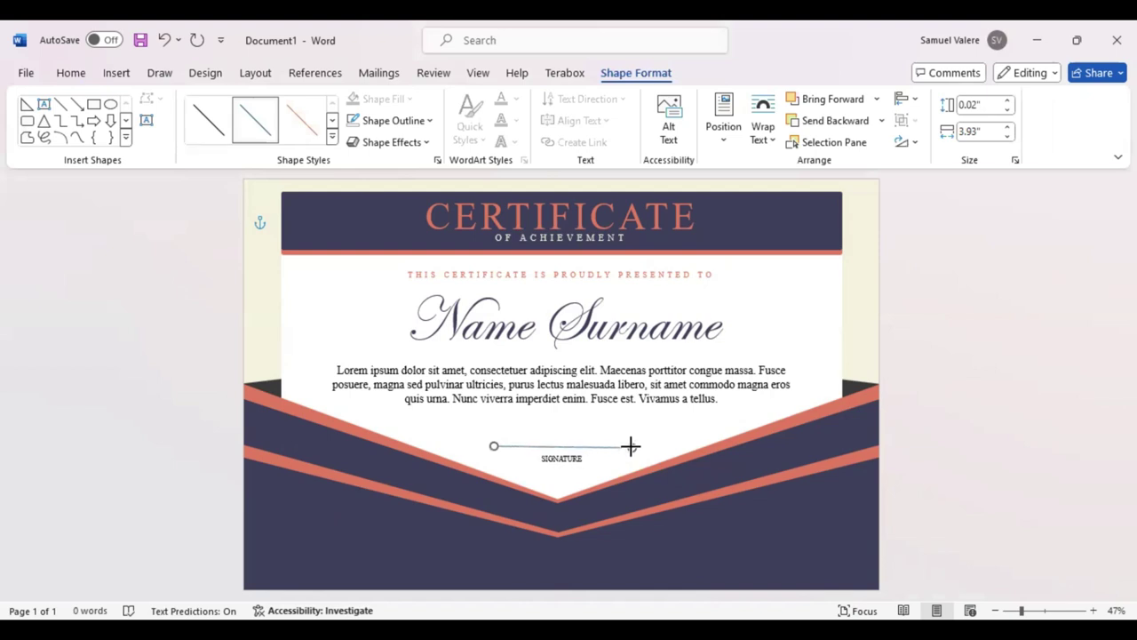
drag(631, 448, 631, 445)
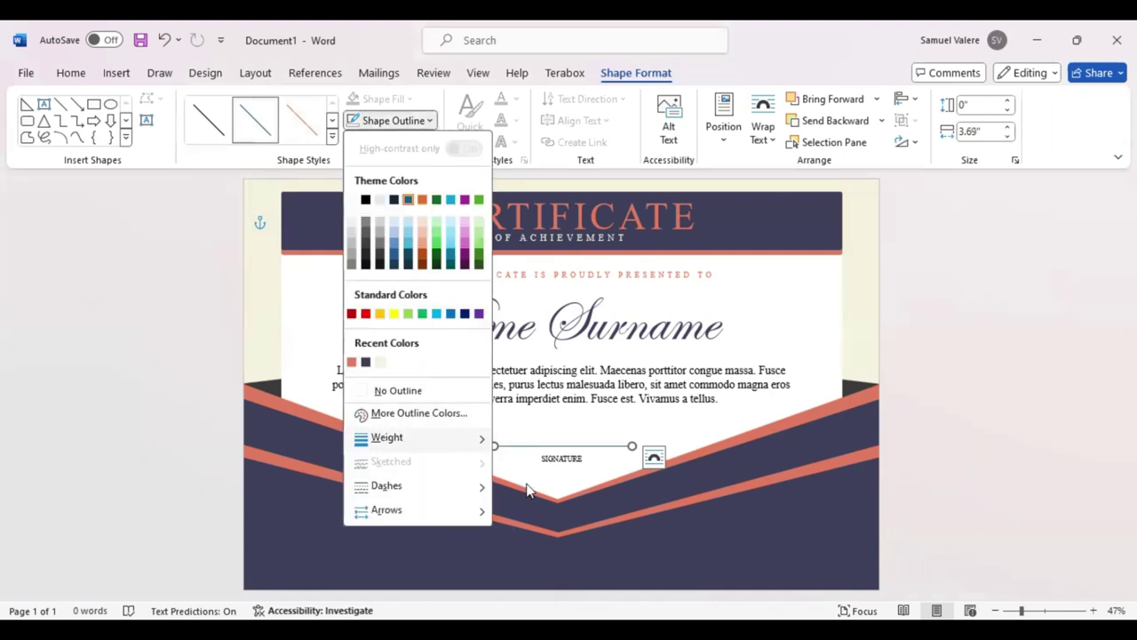
Step: Give the signature line a 2¼ pt weight and nudge it down slightly
mouse_move(477, 437)
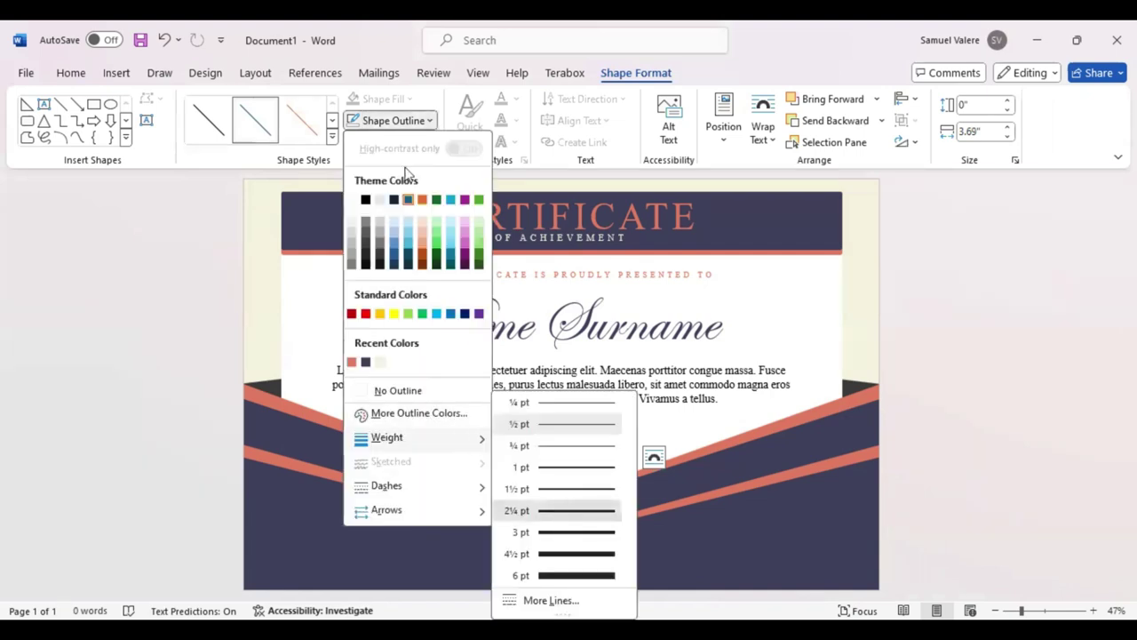
click(562, 513)
key(Return)
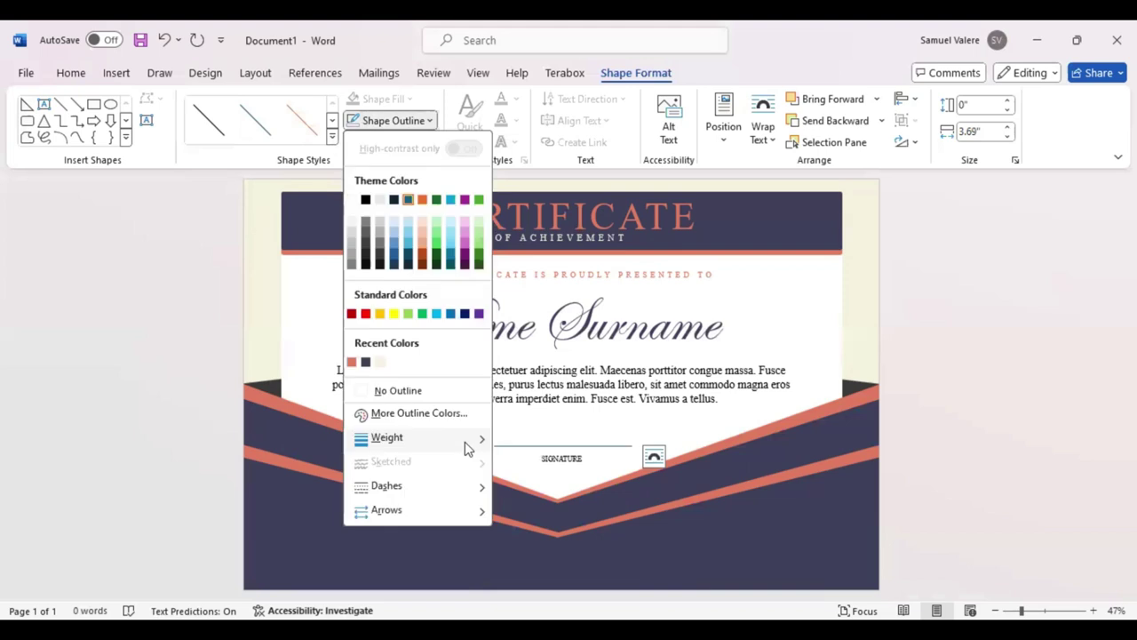
mouse_move(471, 447)
click(567, 512)
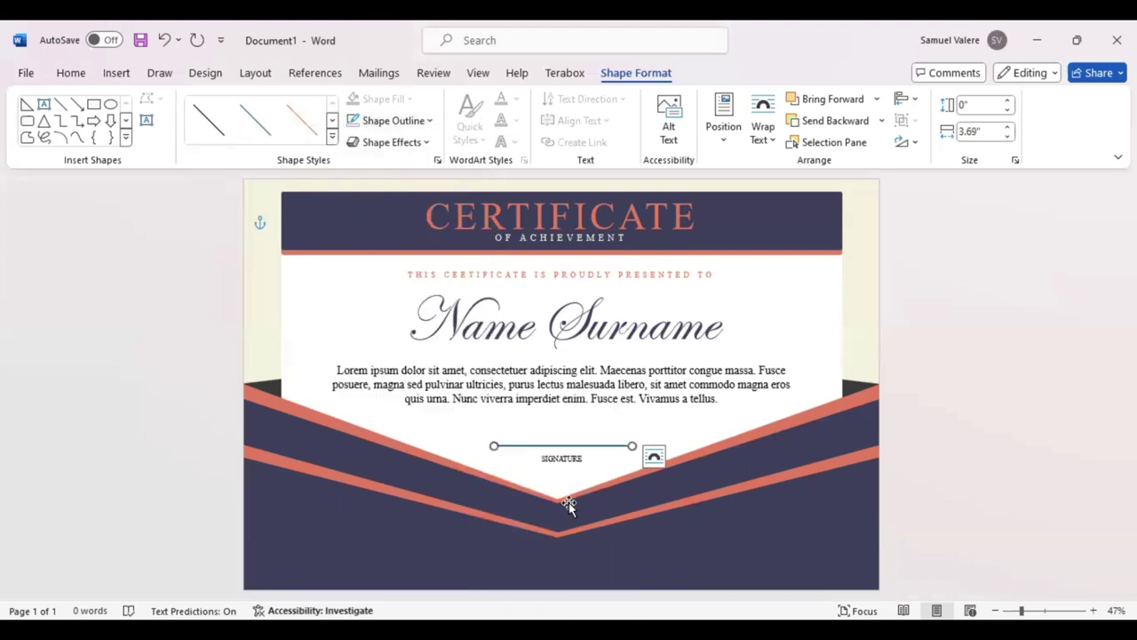
key(Down)
key(Down)
key(Down)
key(Down)
key(Down)
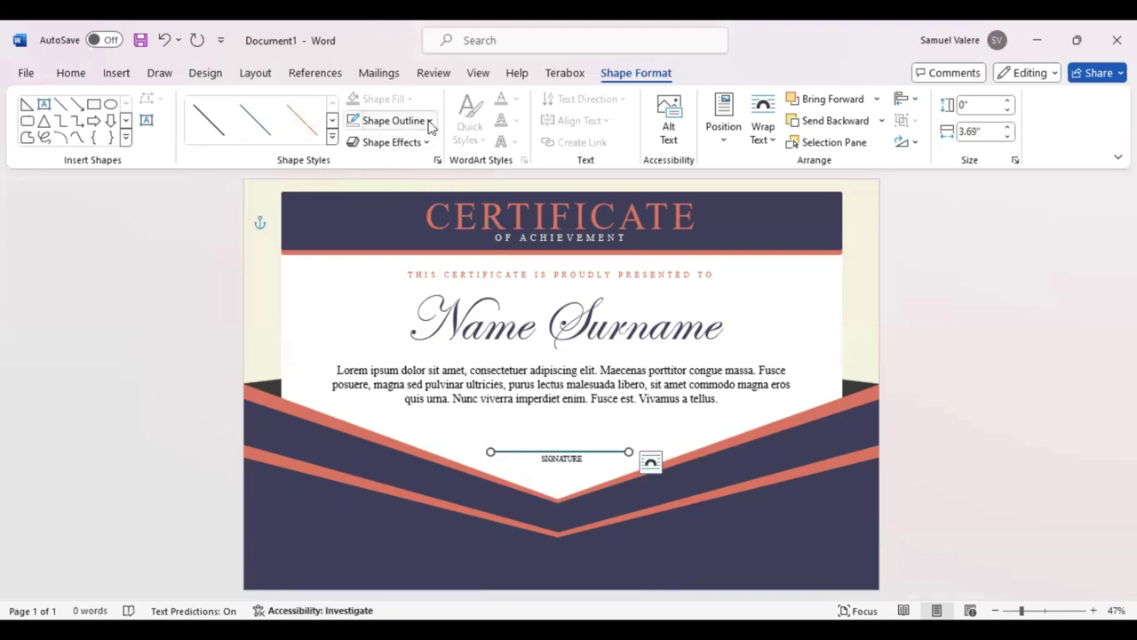
Step: Make the signature line black and reapply the 2¼ pt weight
click(393, 119)
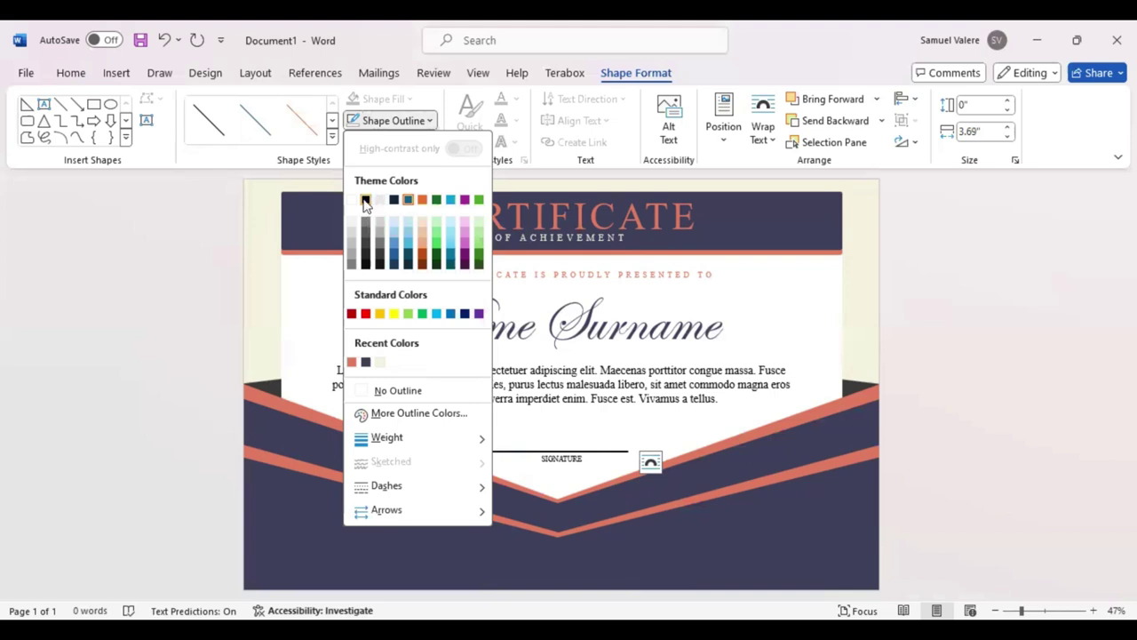
click(366, 200)
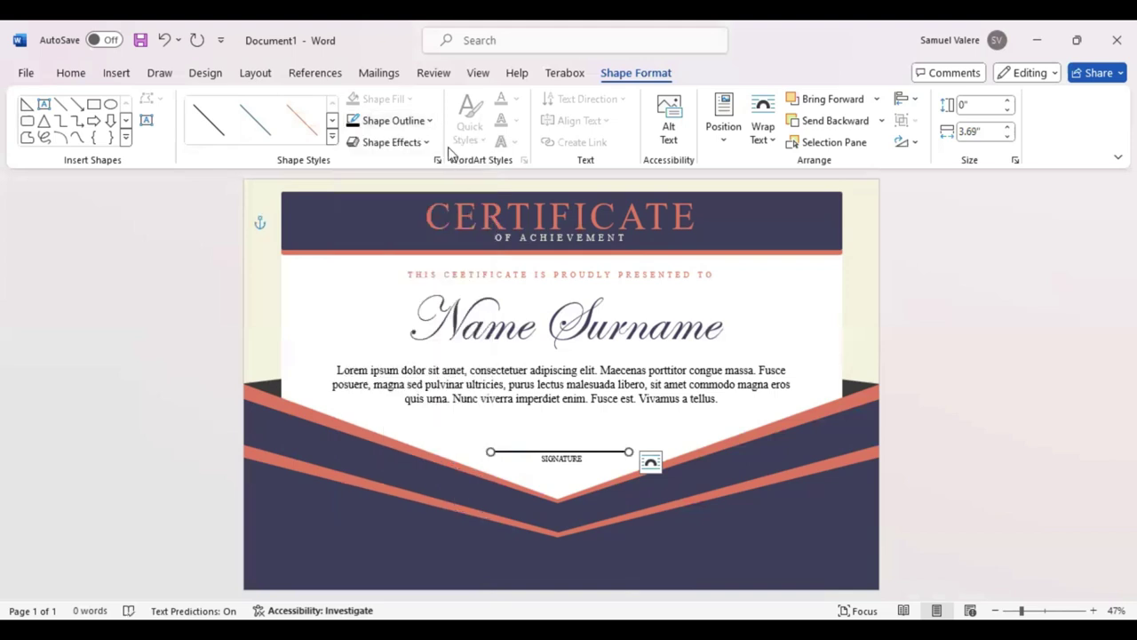
click(432, 122)
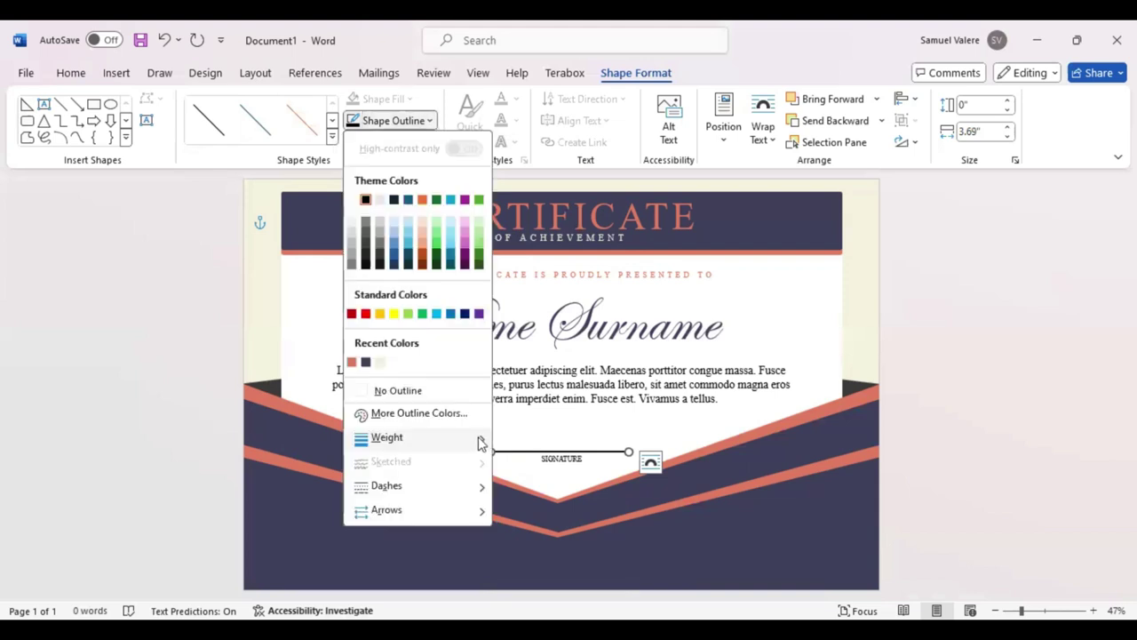
mouse_move(479, 442)
click(556, 513)
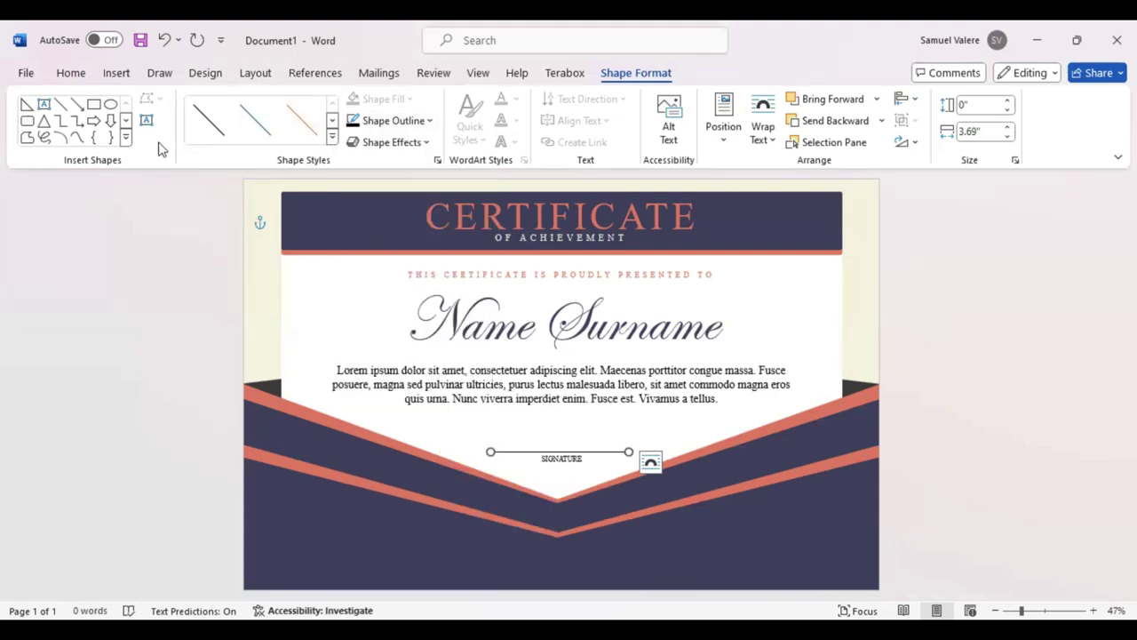
Step: Draw a starburst seal near the page bottom, centred under the signature
click(125, 138)
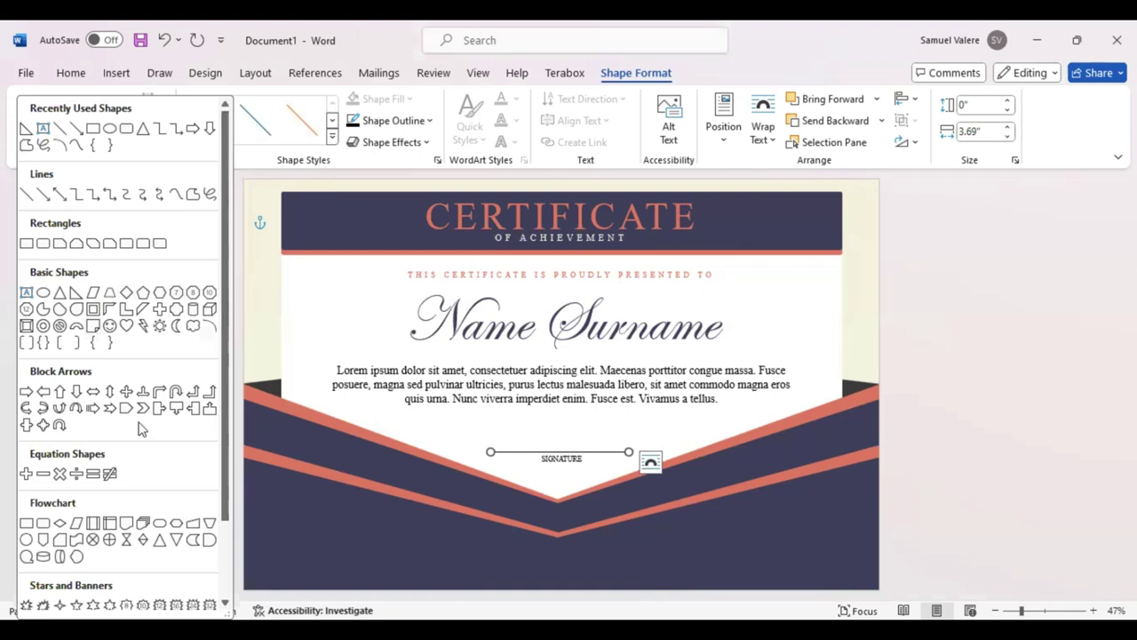
scroll(173, 435, down, 2)
click(193, 511)
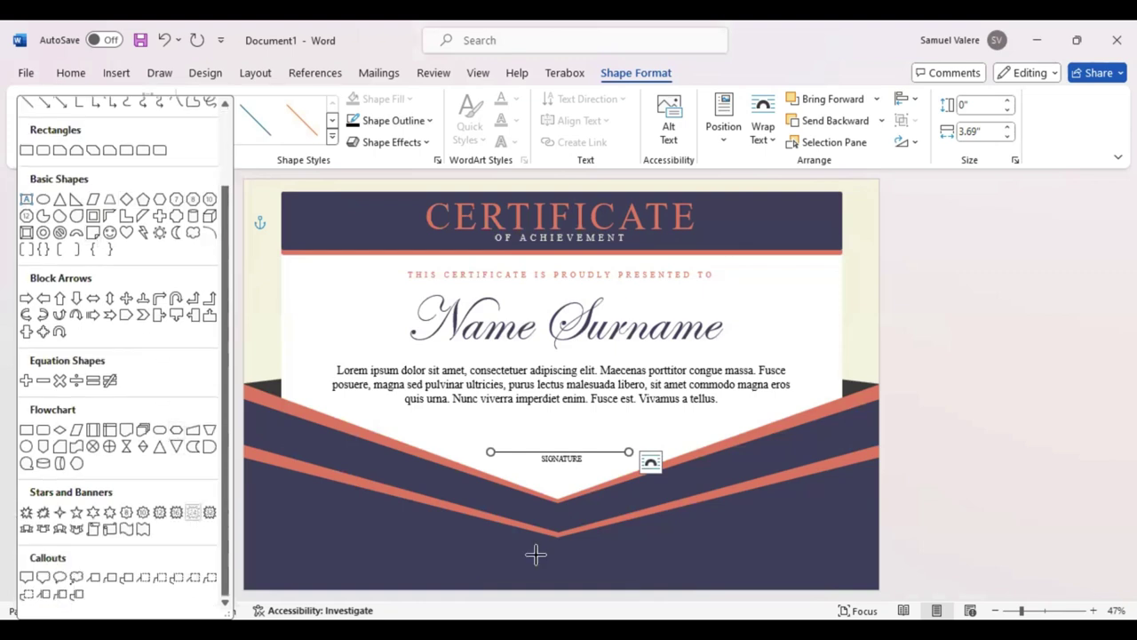
drag(533, 499, 631, 565)
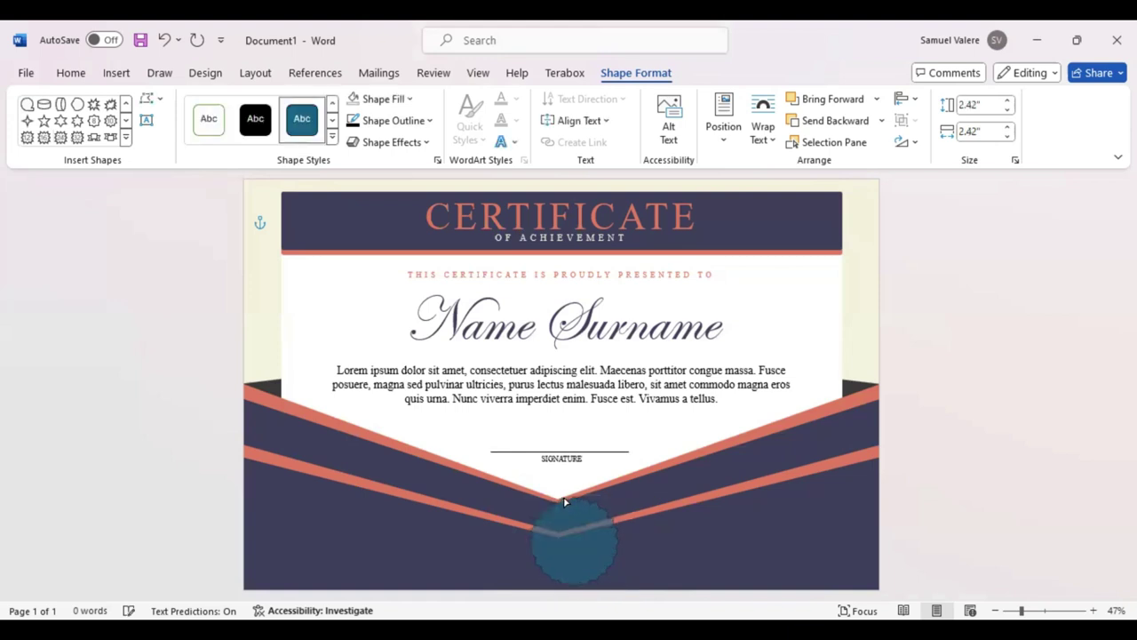
drag(564, 502, 545, 520)
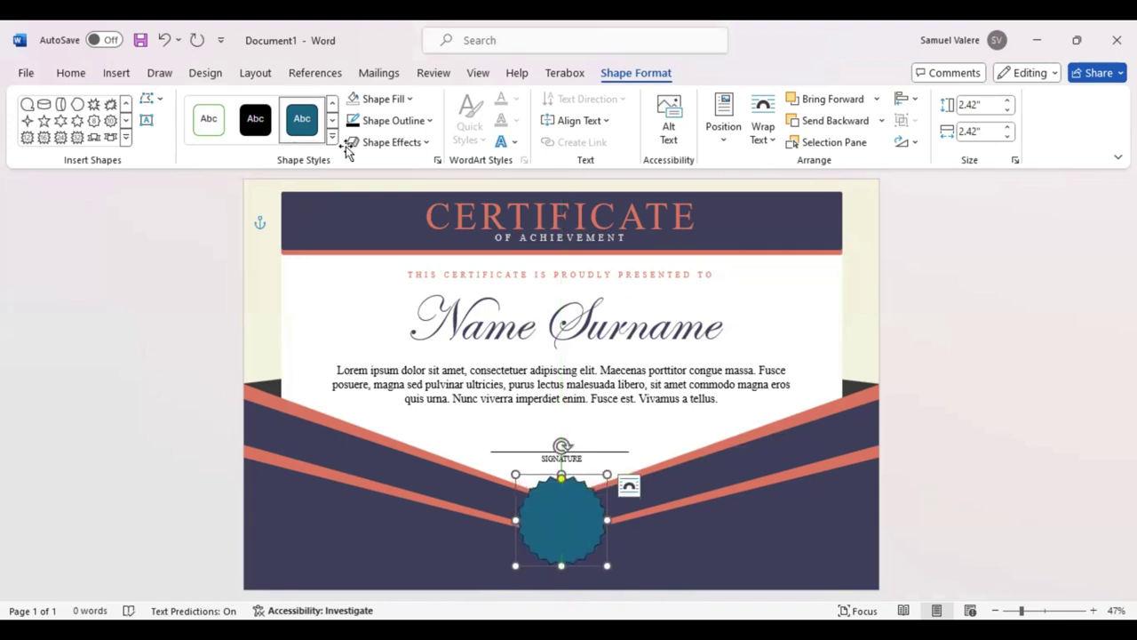
Step: Remove the seal's outline, fill it coral, and apply the bevelled Preset 2 effect
click(395, 120)
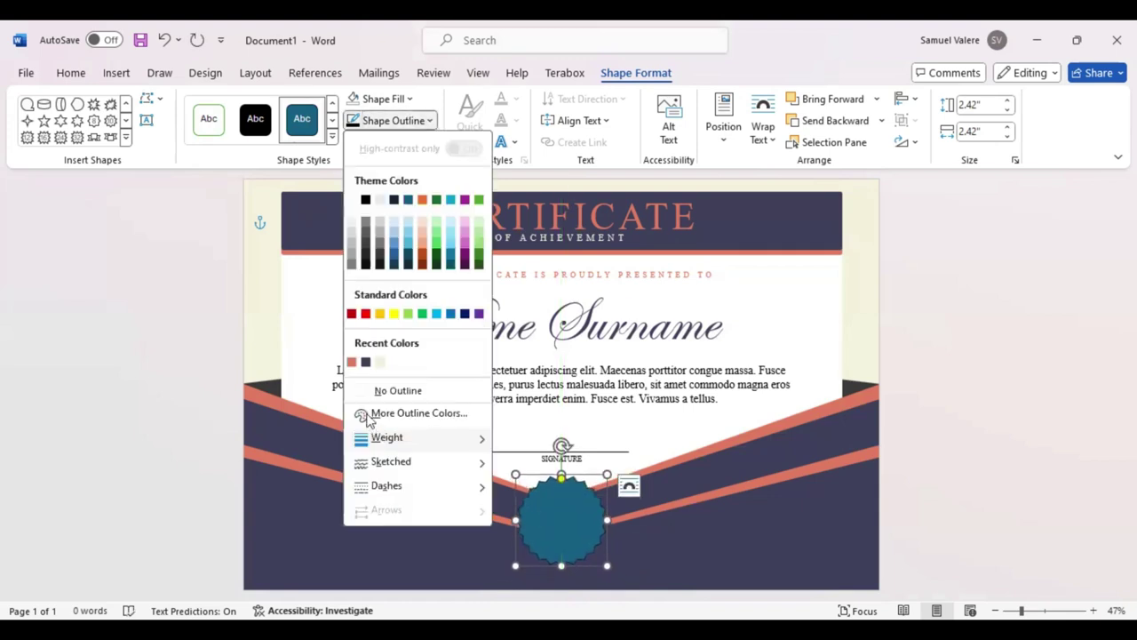
click(393, 388)
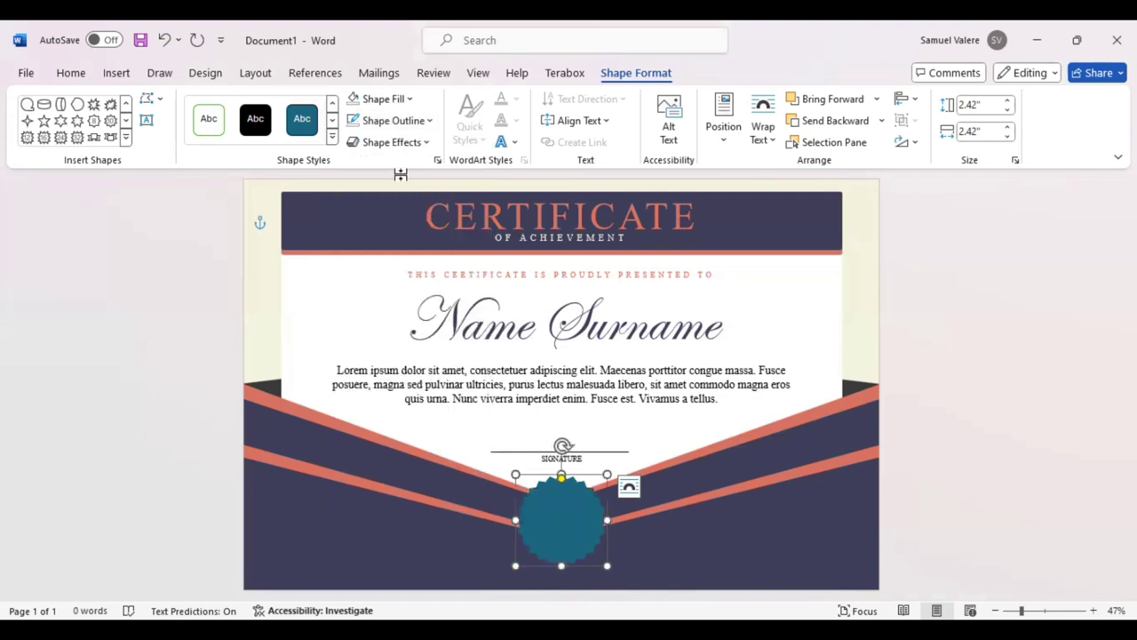
click(410, 100)
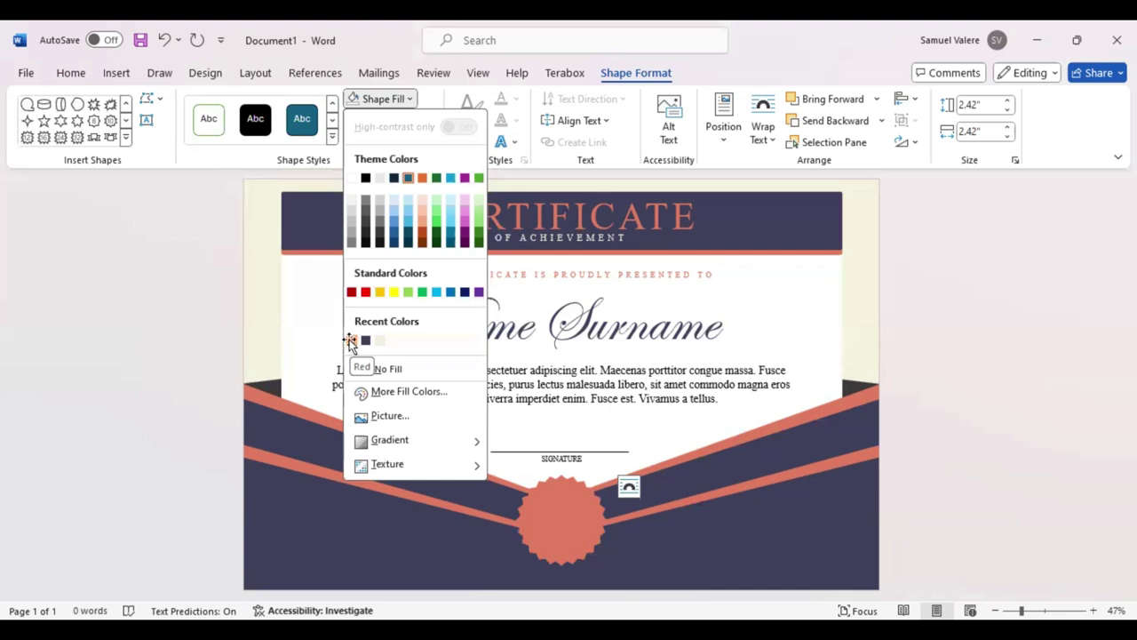
click(351, 341)
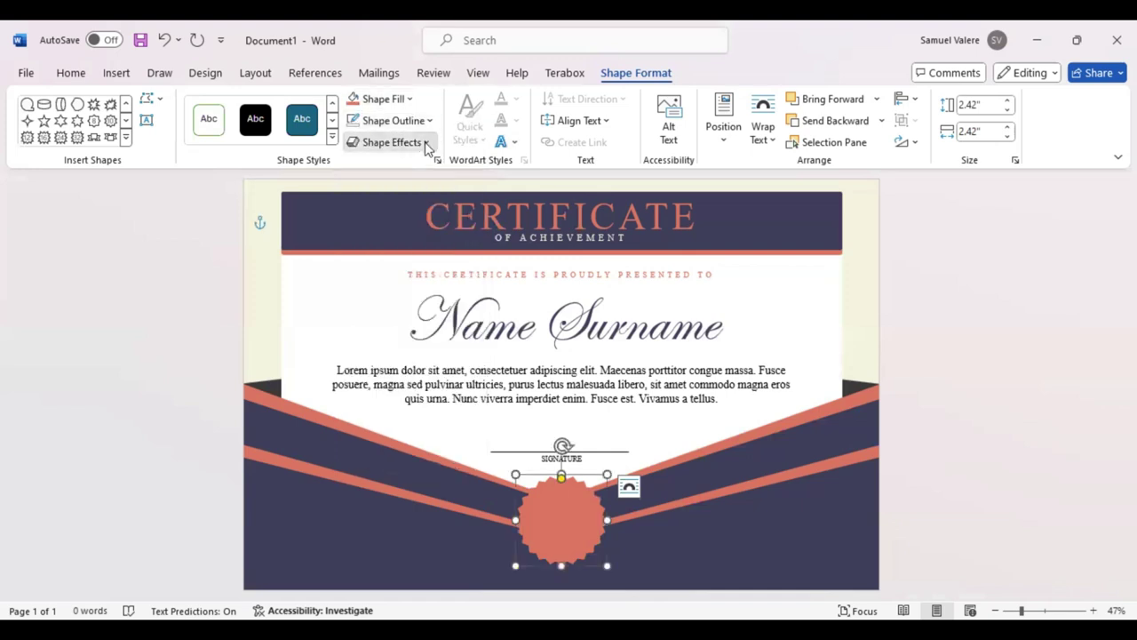
click(426, 142)
mouse_move(460, 177)
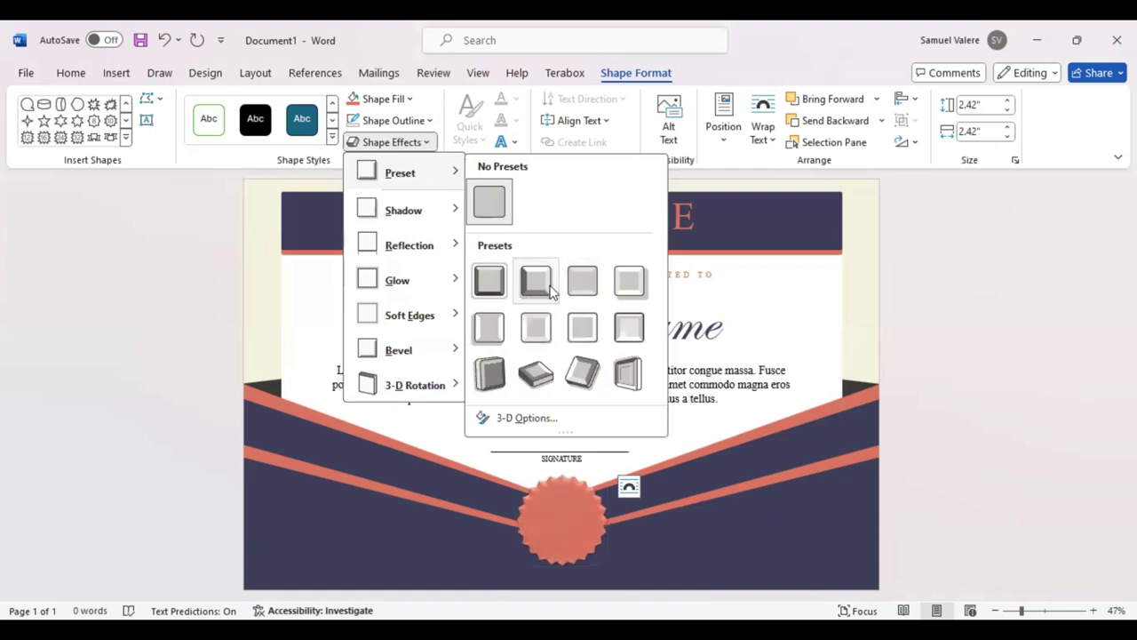
click(551, 292)
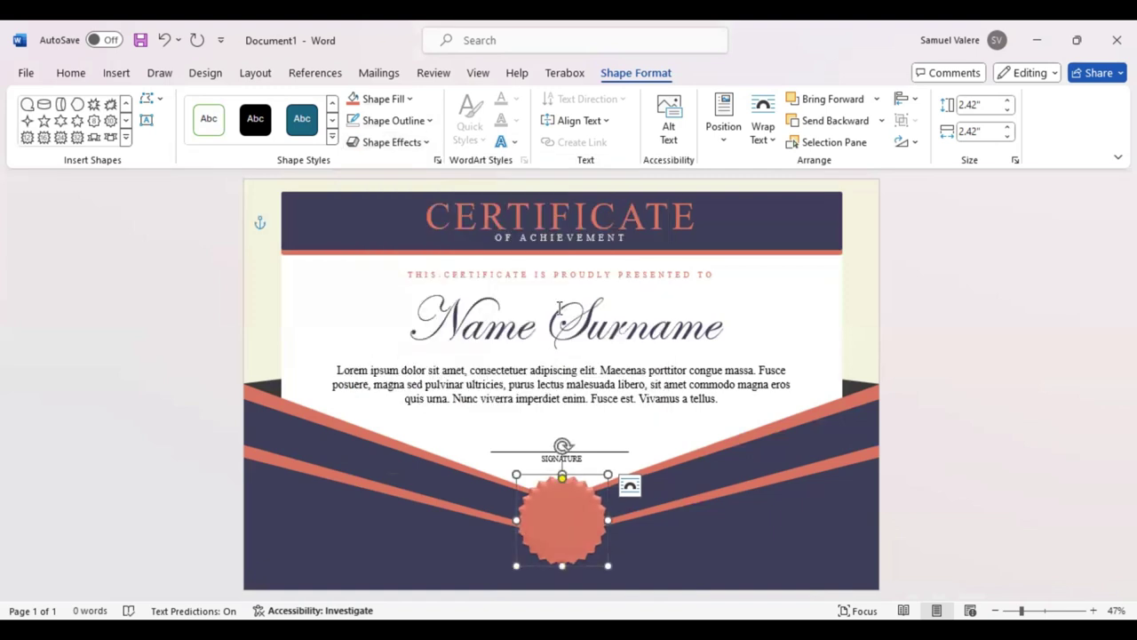
click(127, 140)
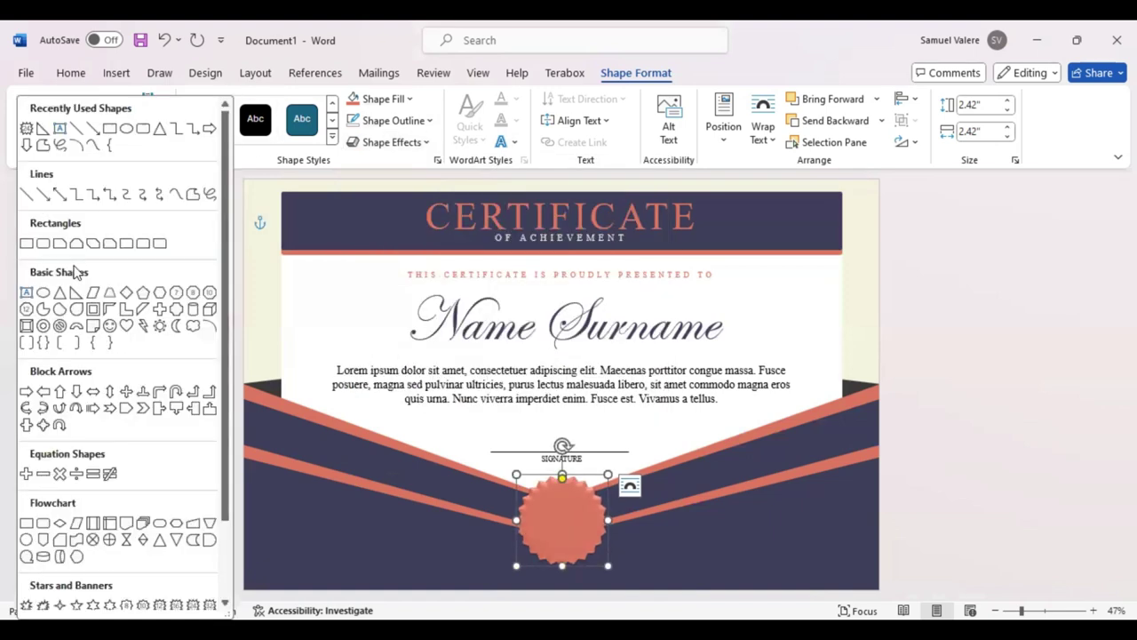
Step: Draw a circle on the seal's centre, fill it coral, and enlarge it to 1.89"
click(25, 540)
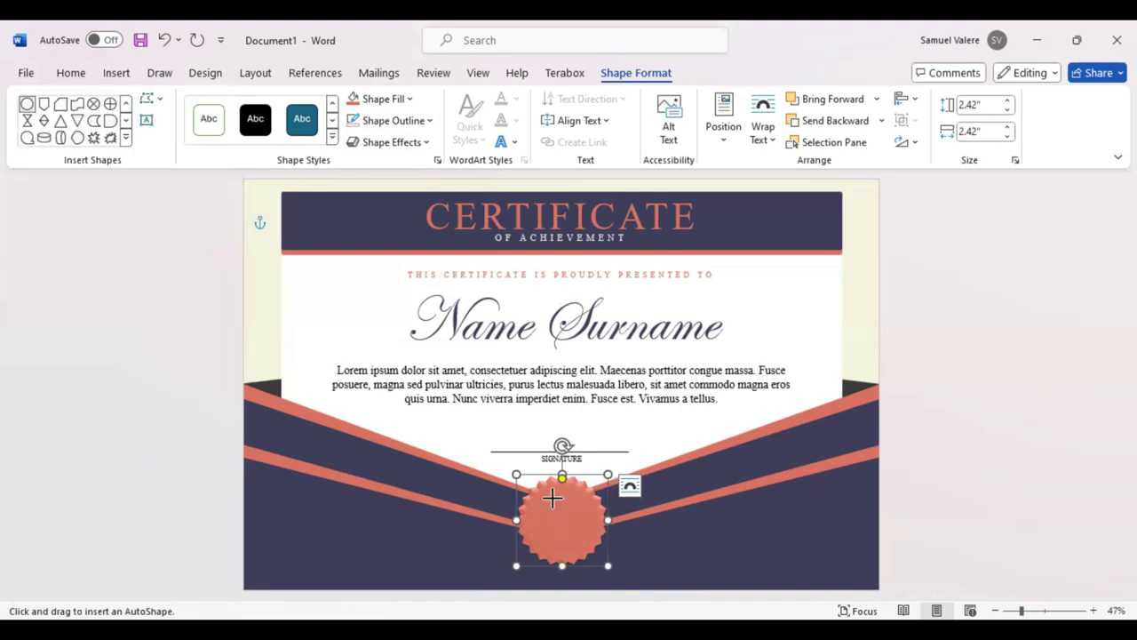
mouse_move(552, 499)
mouse_down()
mouse_move(620, 559)
mouse_move(570, 522)
mouse_up()
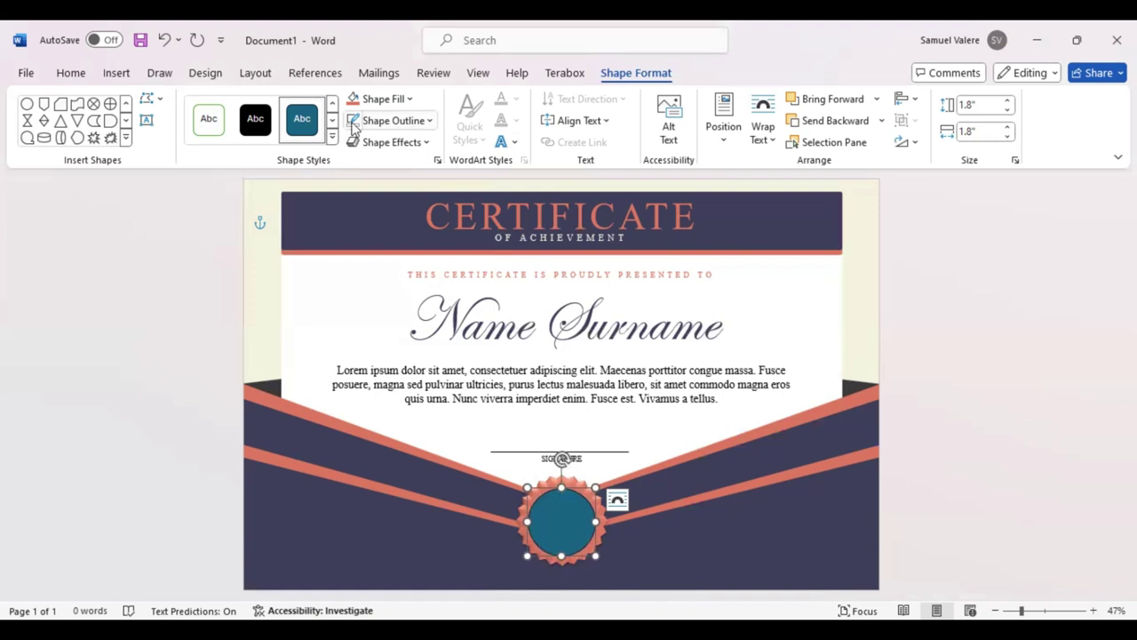
click(404, 98)
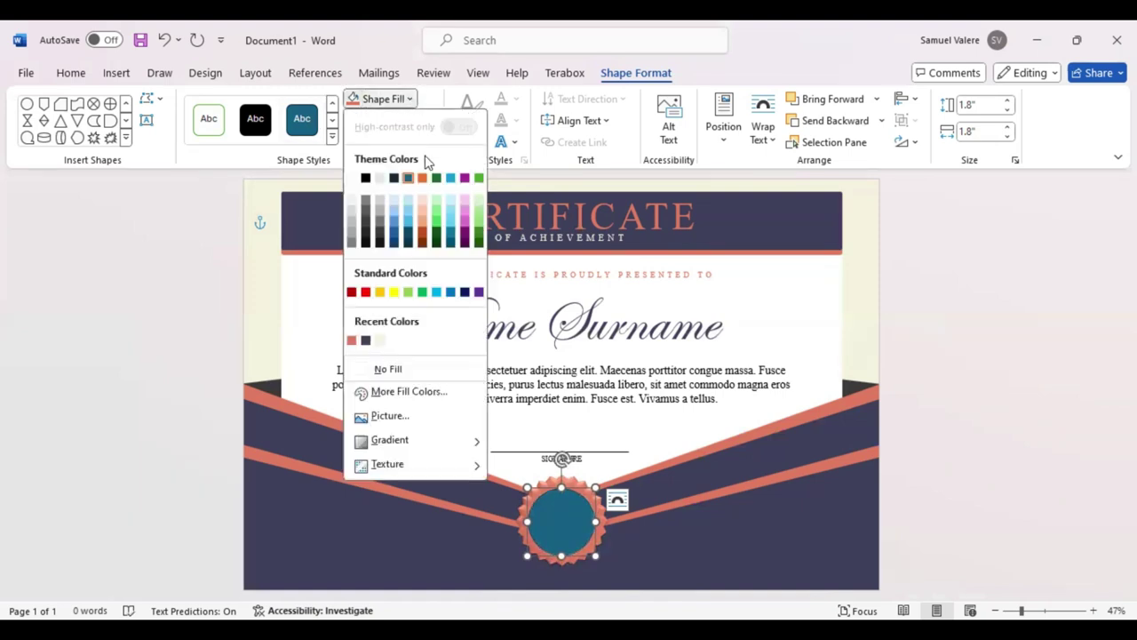
click(365, 341)
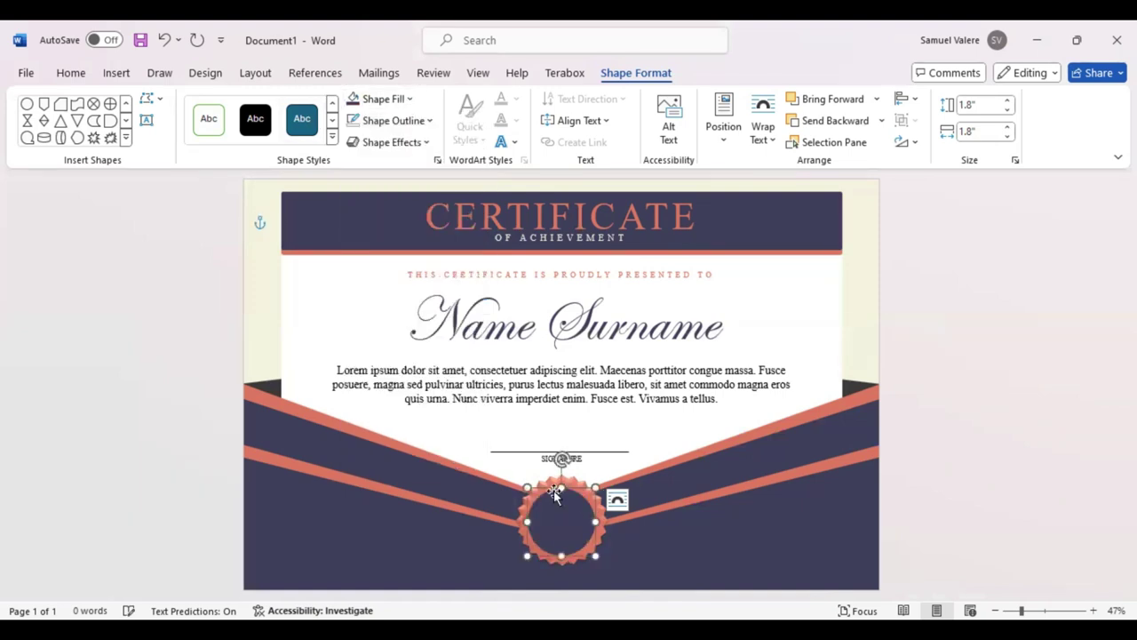
drag(597, 486, 573, 512)
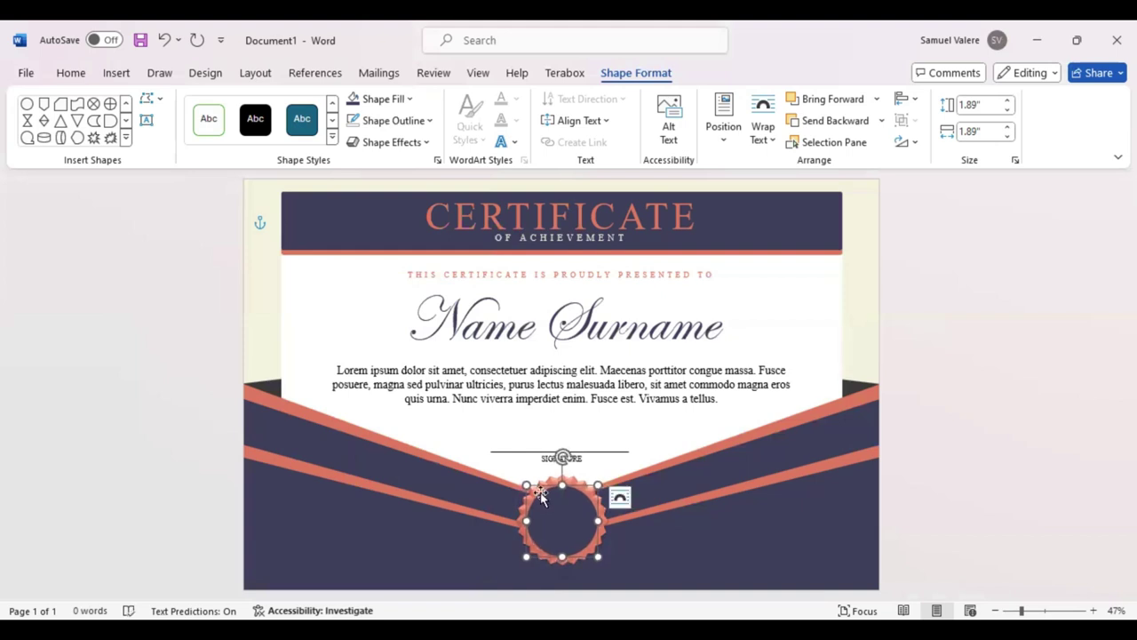
Step: Draw a text box inside the seal circle and set it to No Fill
click(147, 119)
drag(538, 504, 587, 520)
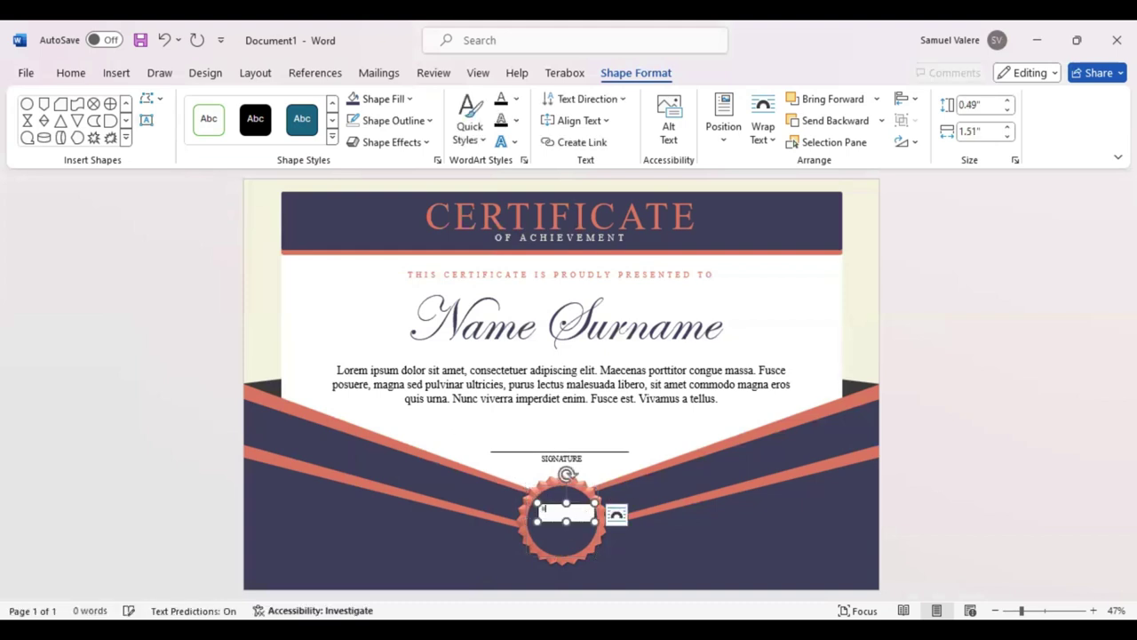
drag(562, 511, 538, 510)
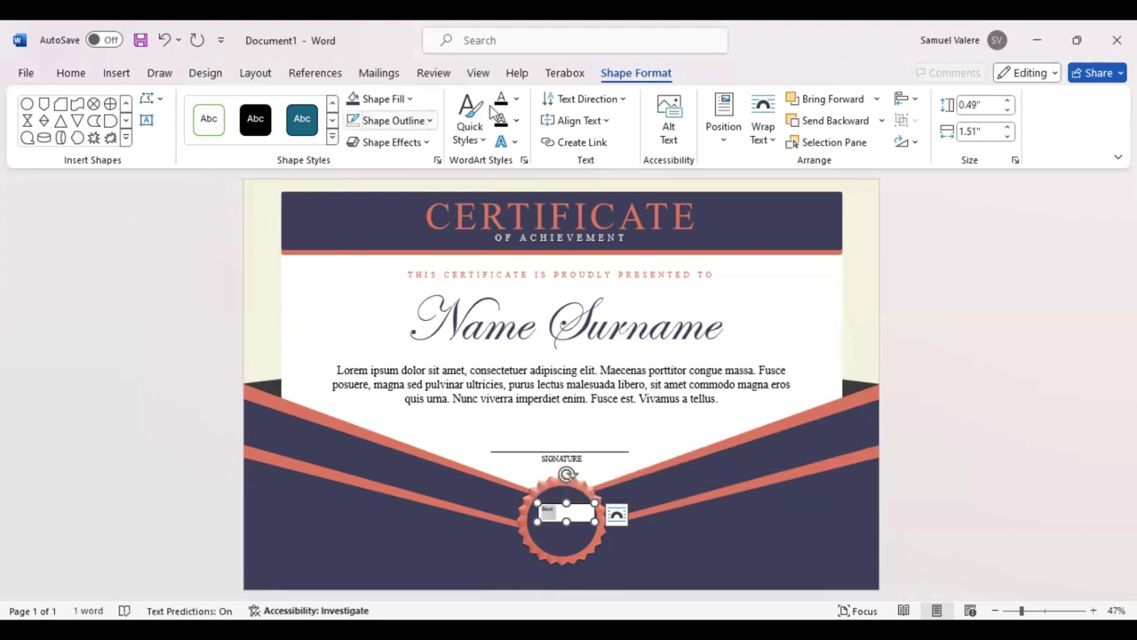
click(409, 100)
click(368, 371)
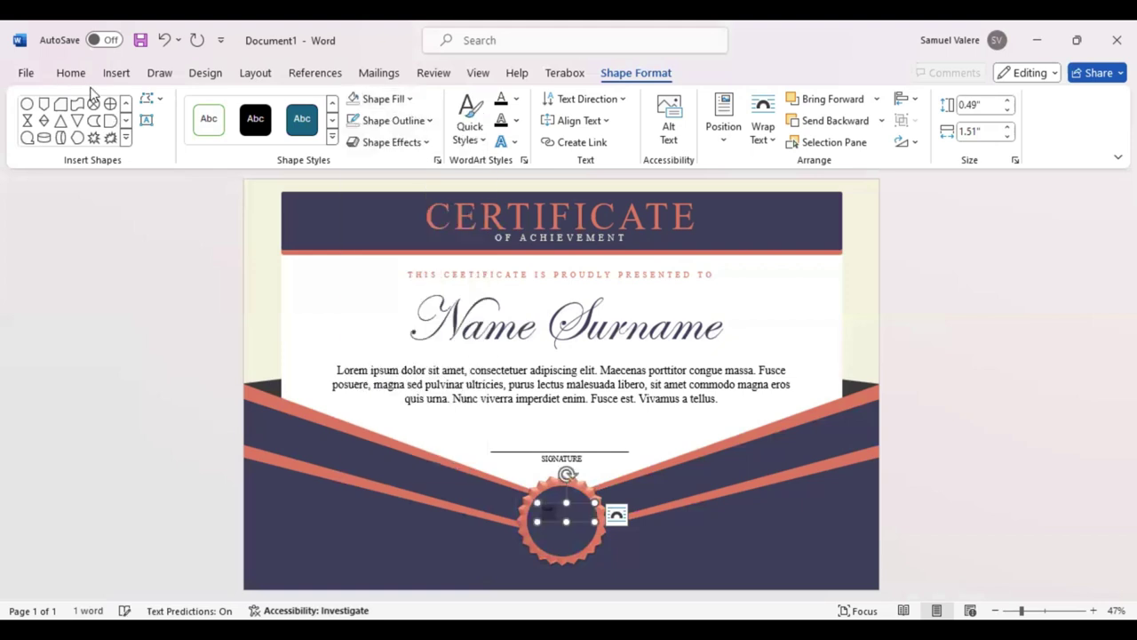
Step: Set the seal text to Edwardian Script ITC, centred, and enlarge it
click(71, 73)
click(156, 105)
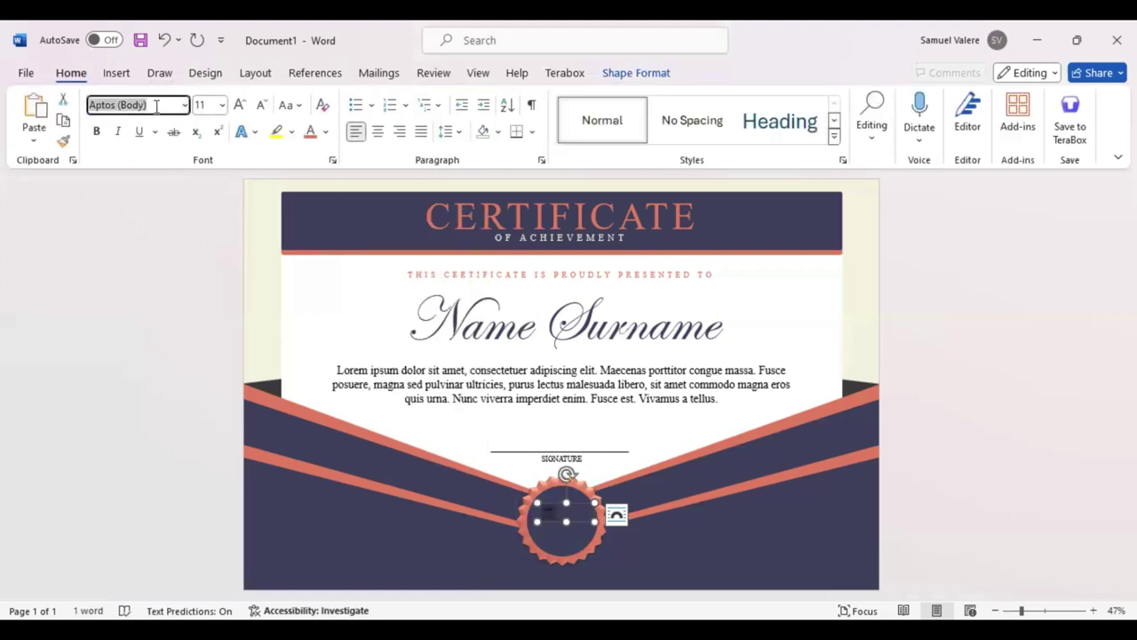
text(Edwardian Script ITC)
key(Return)
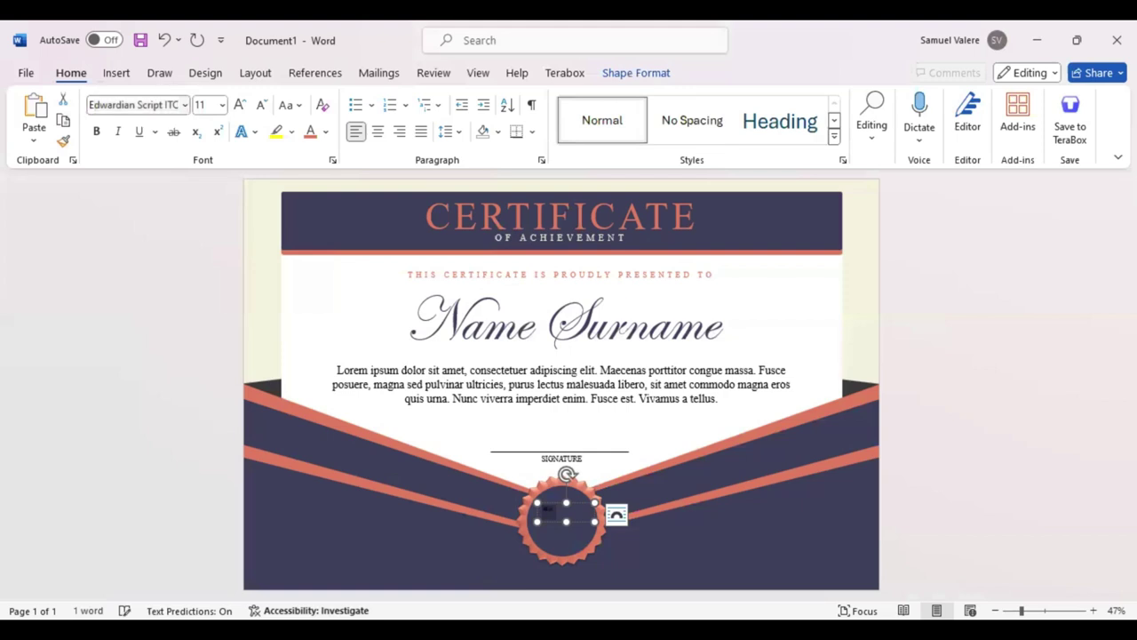
click(377, 133)
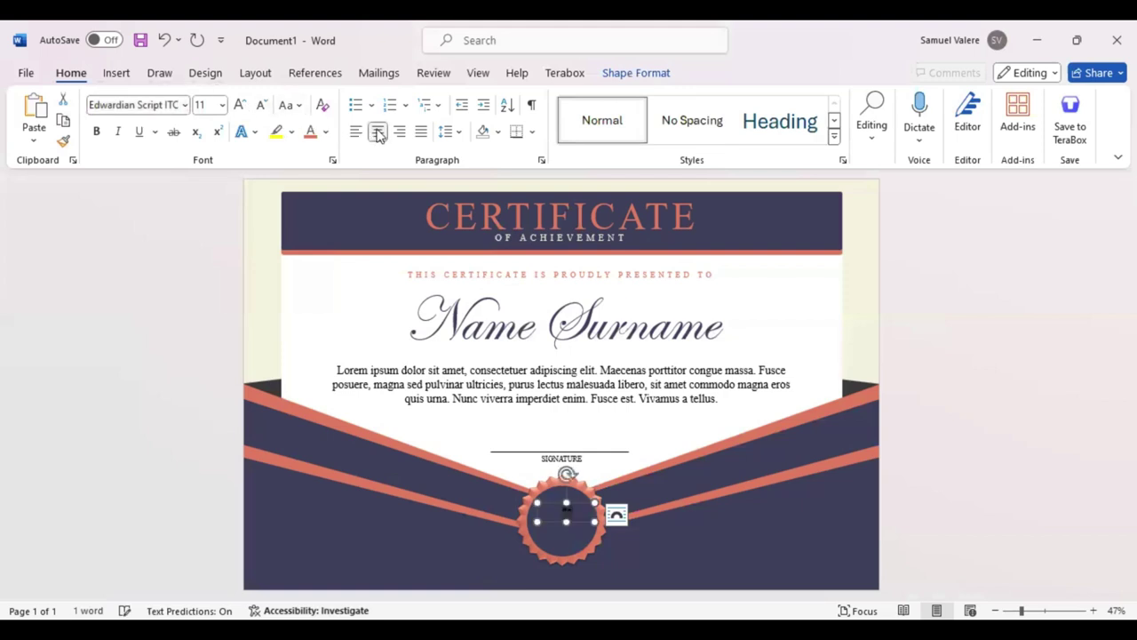
click(239, 105)
click(239, 104)
click(239, 105)
click(239, 104)
click(239, 105)
click(239, 104)
click(239, 105)
click(239, 105)
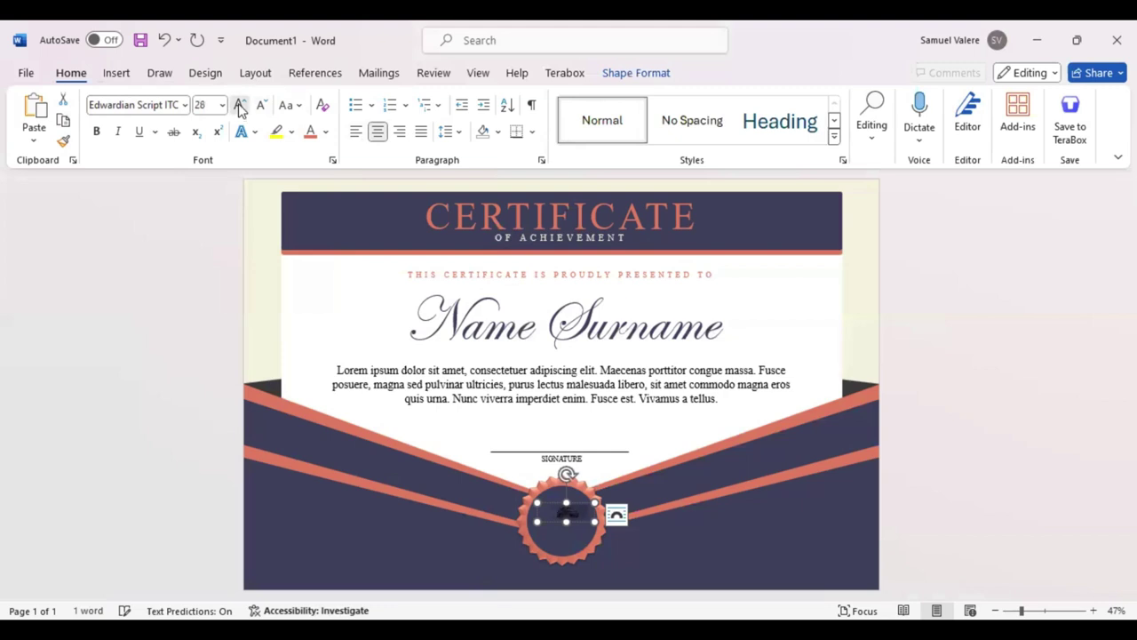
click(239, 104)
click(239, 105)
Step: Colour 'Best' coral at 60 pt, enlarge its box, and reposition it in the seal
click(326, 132)
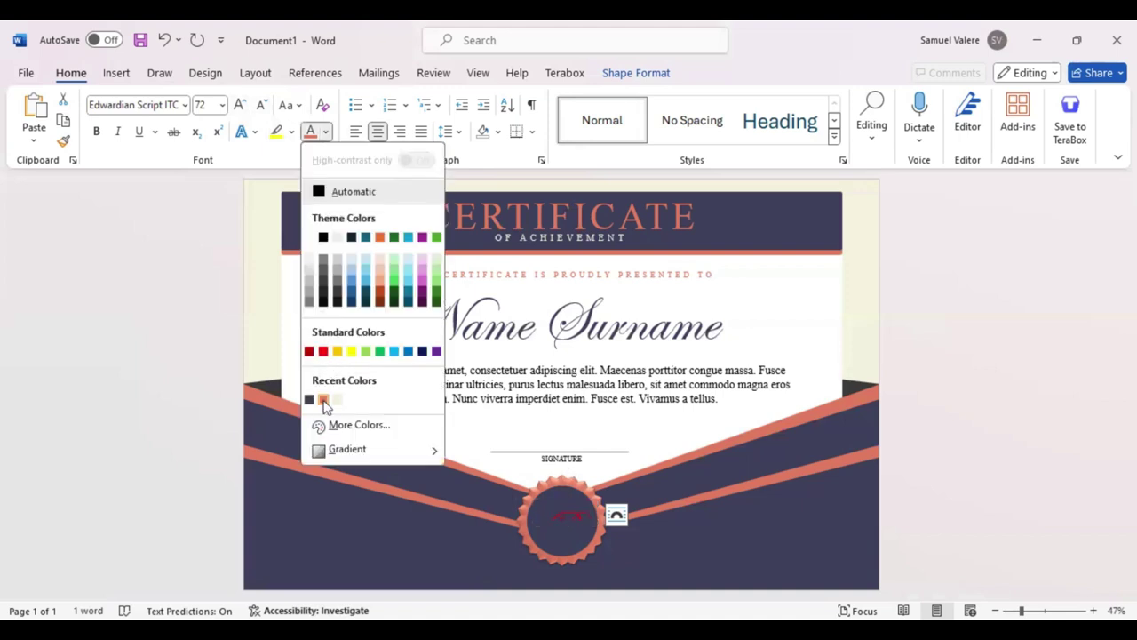
click(560, 519)
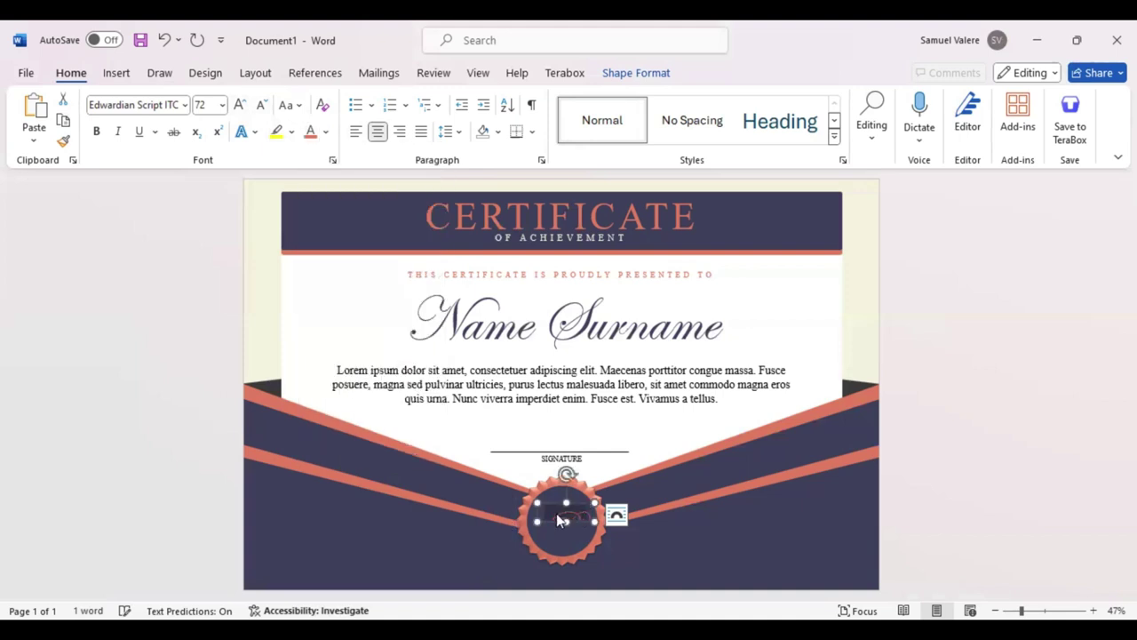
mouse_move(537, 523)
mouse_down()
mouse_move(509, 533)
mouse_move(553, 542)
mouse_up()
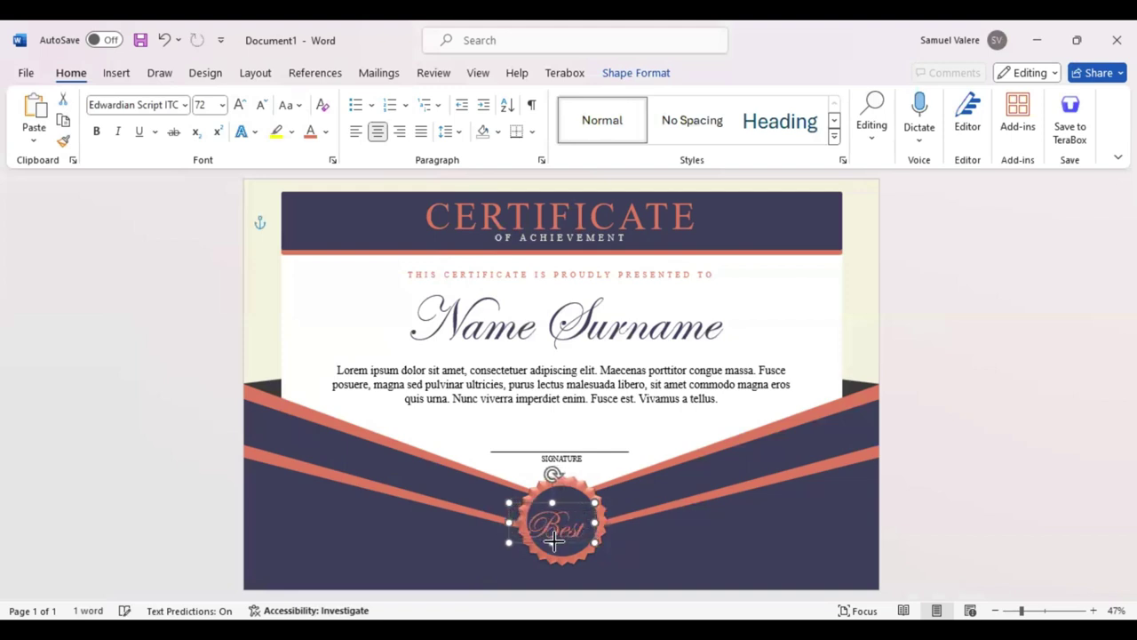
double_click(564, 529)
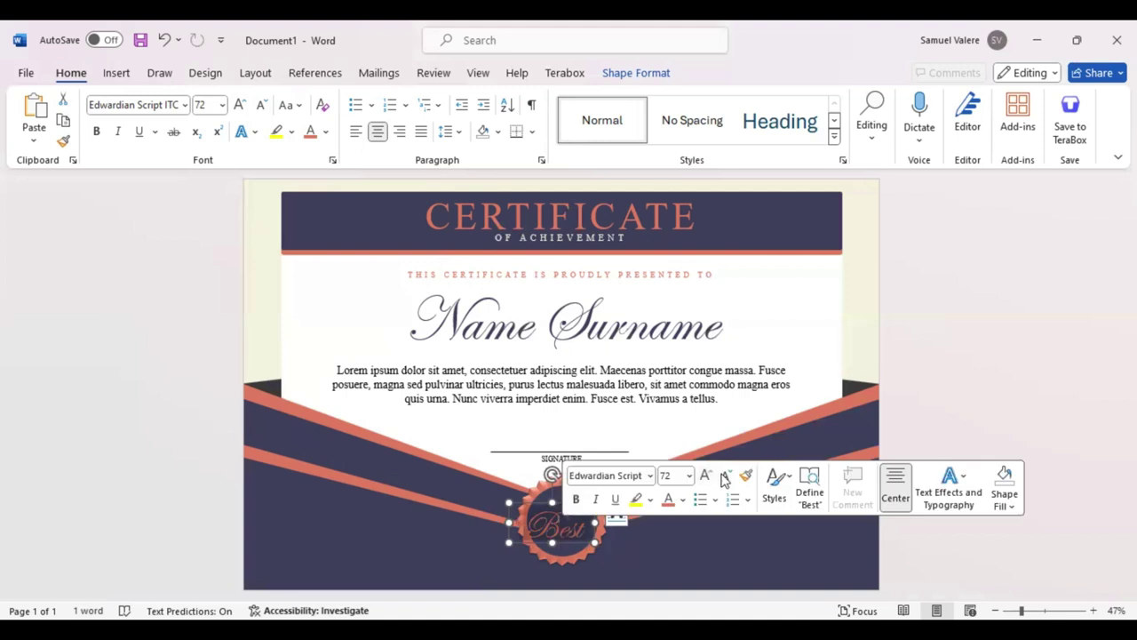
click(726, 476)
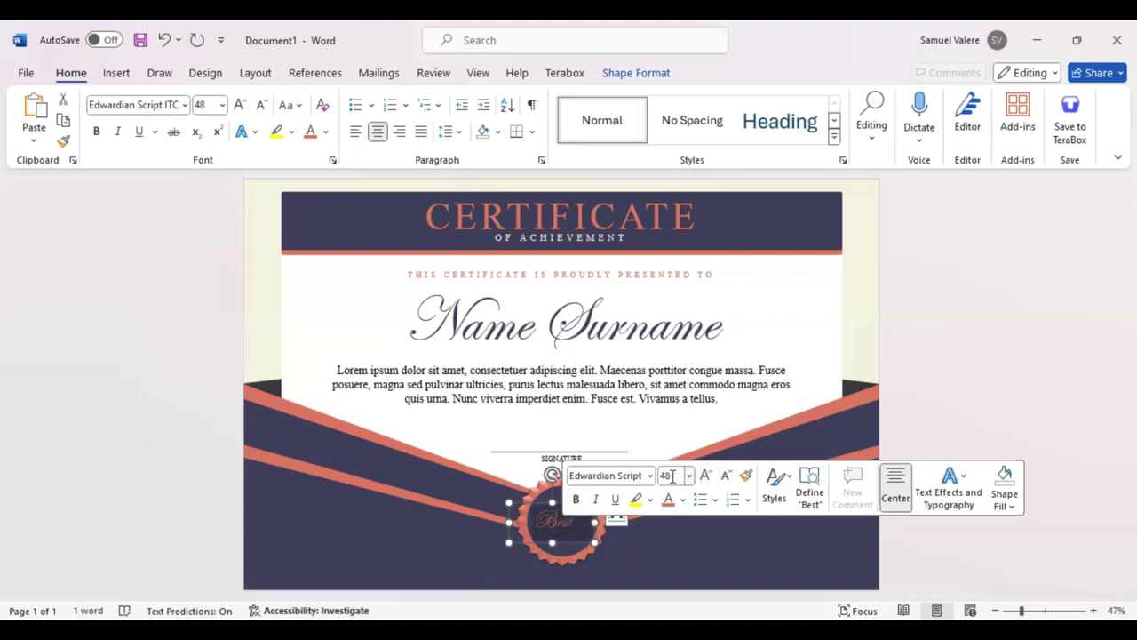
click(673, 475)
key(BackSpace)
text(60)
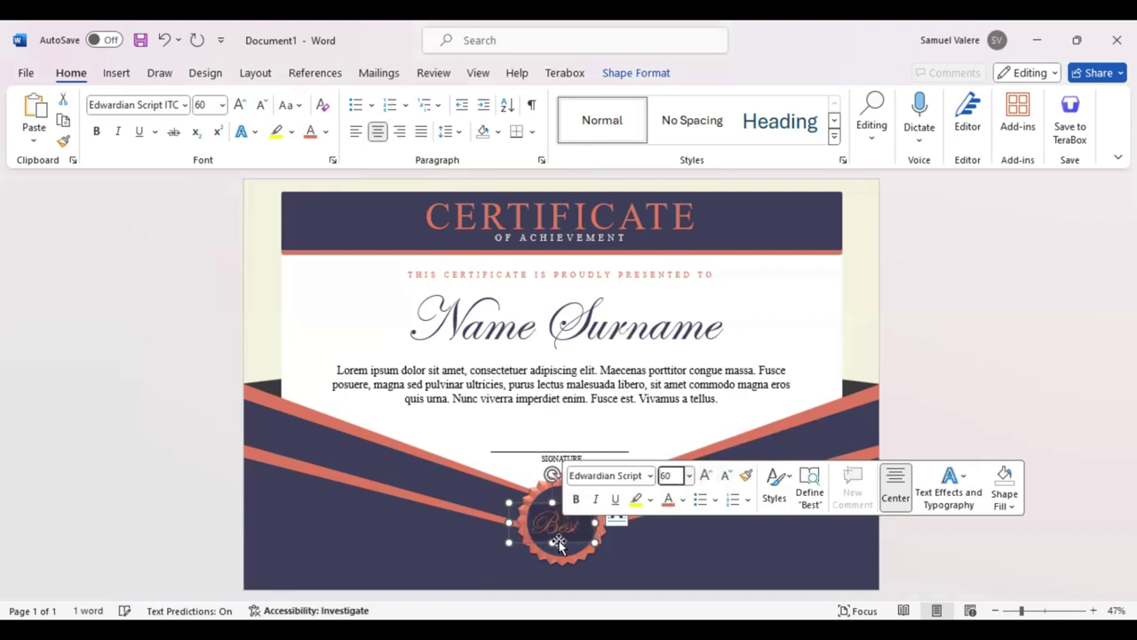
mouse_move(565, 544)
mouse_down()
mouse_move(579, 529)
mouse_move(579, 548)
mouse_move(579, 529)
mouse_up()
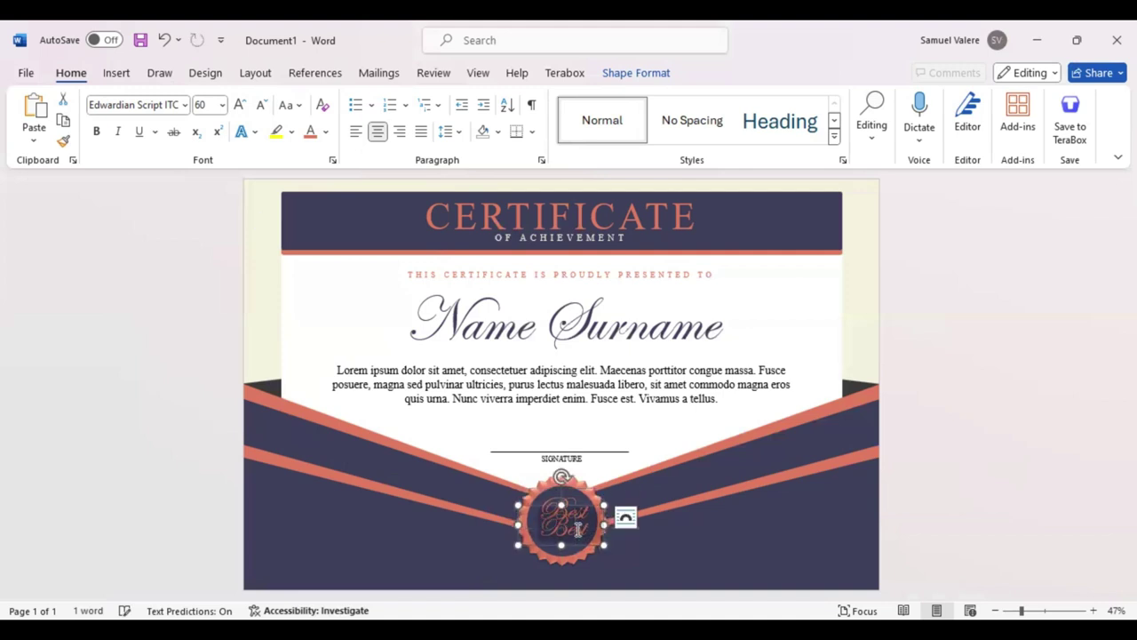
Step: Format AWARD as white 26 pt Times New Roman and narrow its text box
key(ctrl+z)
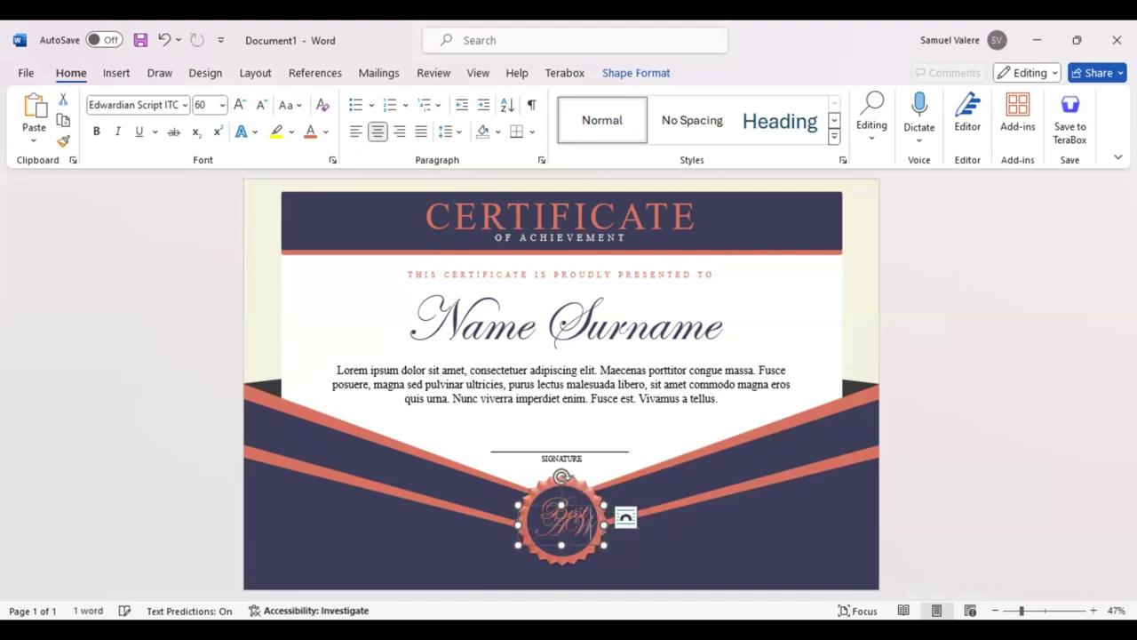
double_click(579, 530)
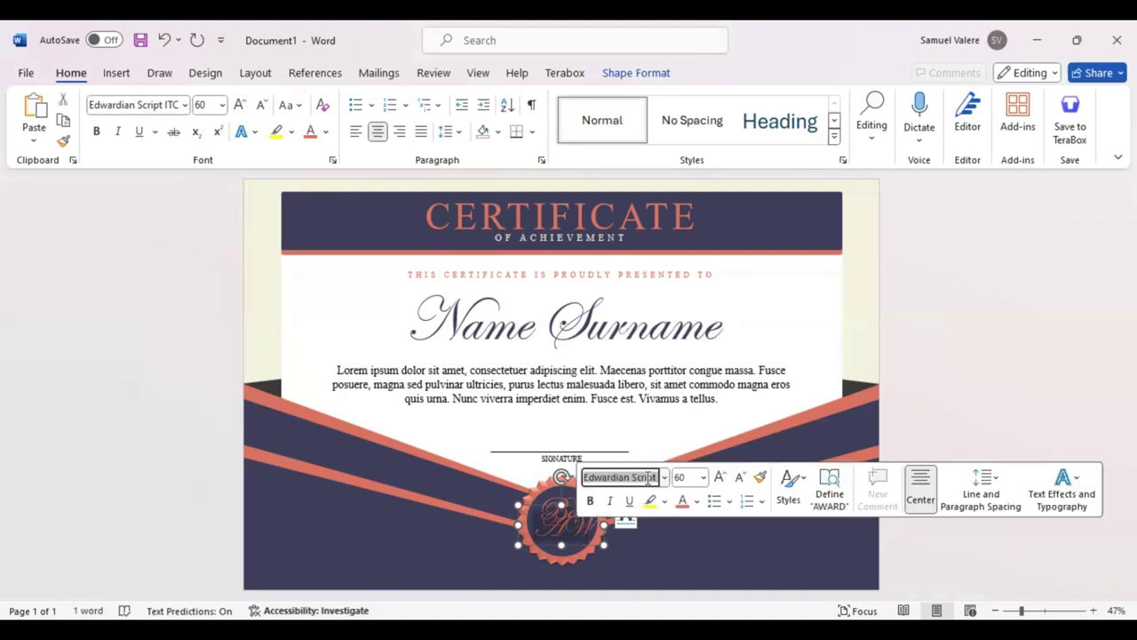
text(Times New Roman)
key(Return)
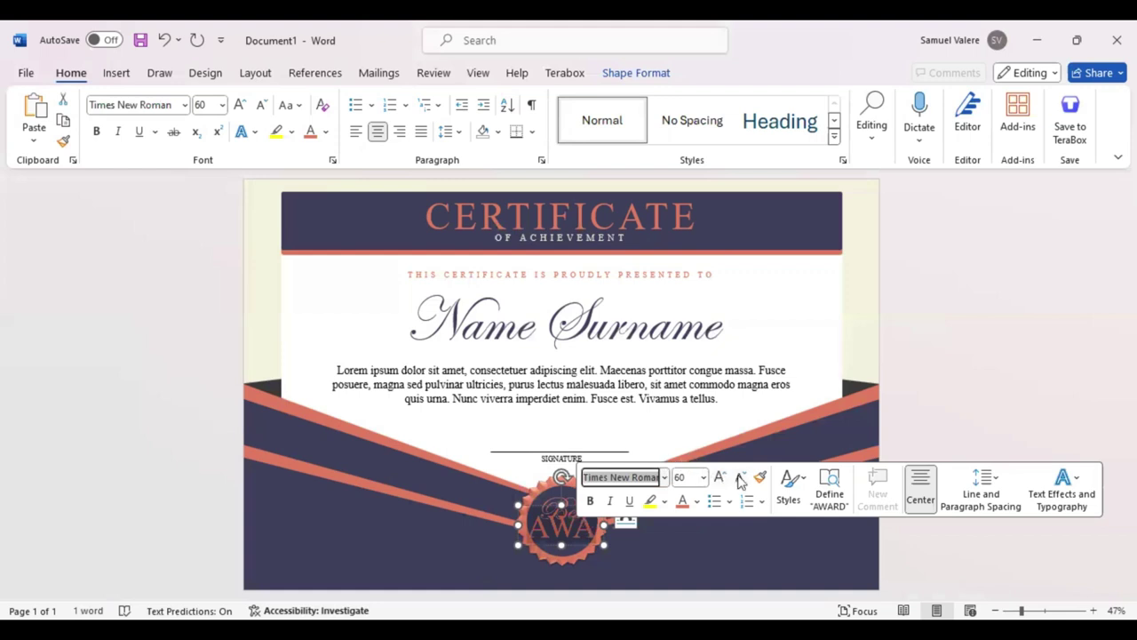
click(740, 479)
click(740, 480)
click(740, 480)
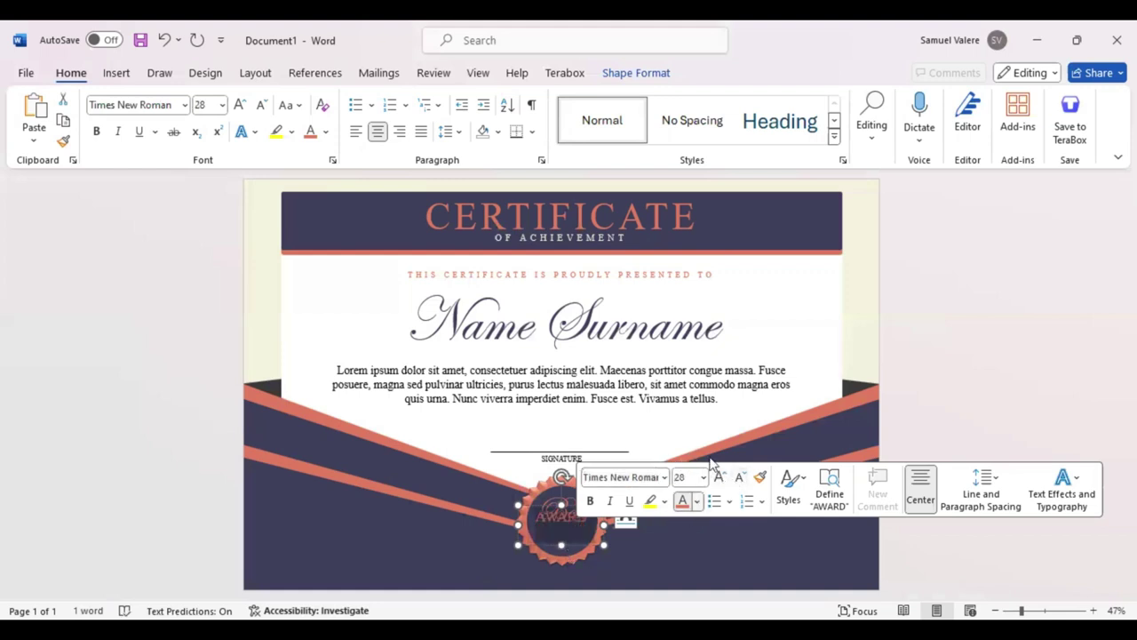
click(697, 501)
click(710, 425)
click(561, 551)
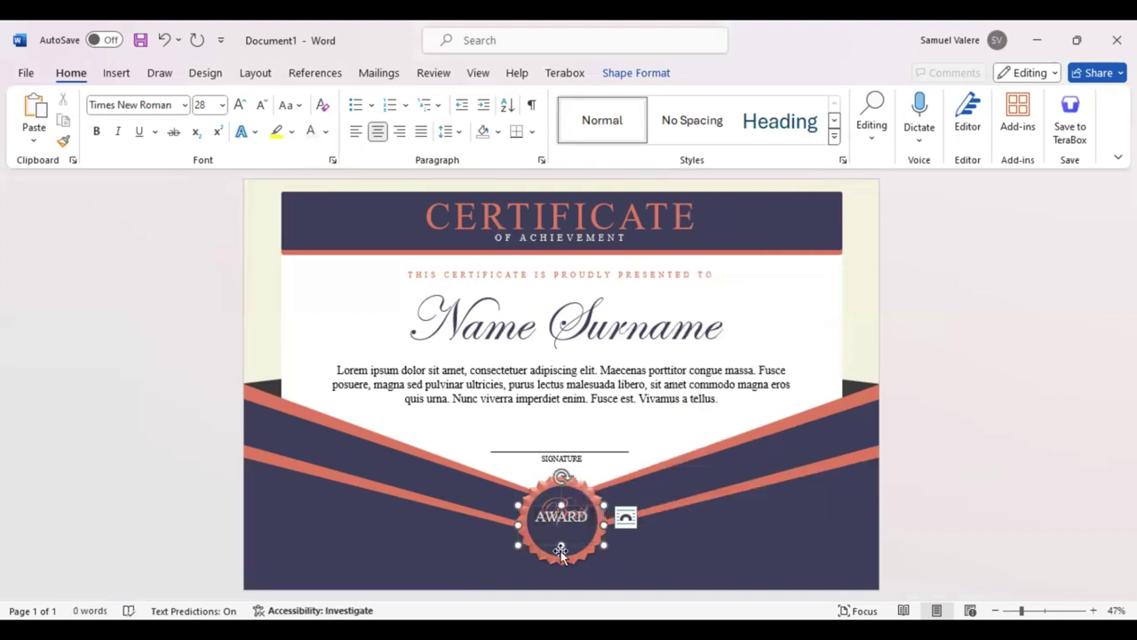
drag(516, 528, 573, 543)
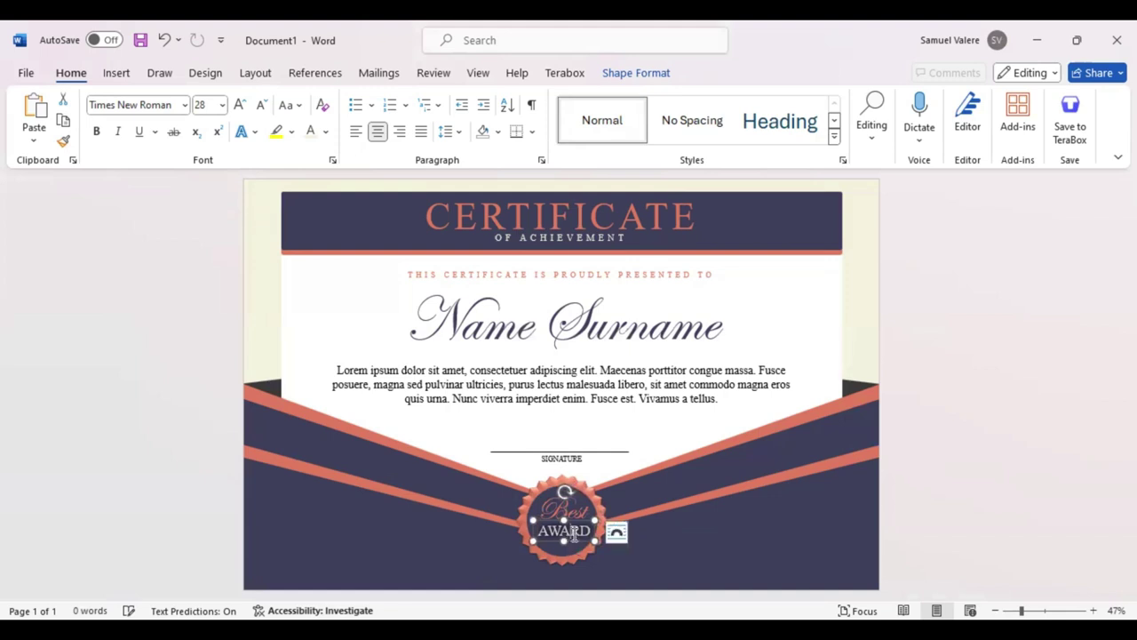
click(739, 482)
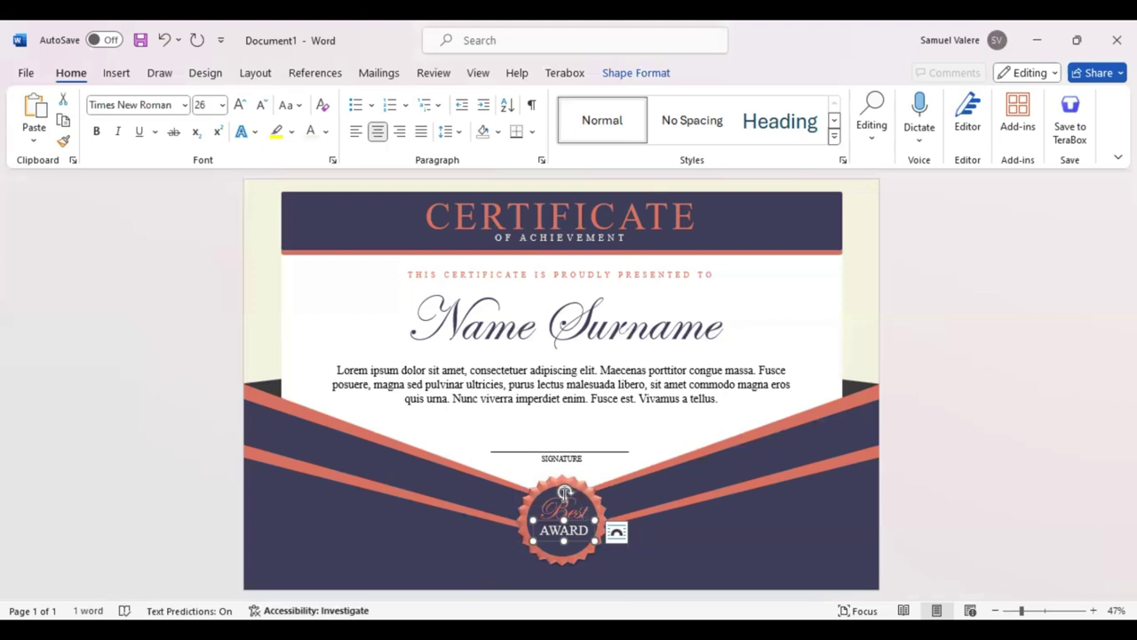
Step: Nudge the Best box right and the AWARD box down to line them up
click(564, 493)
click(591, 509)
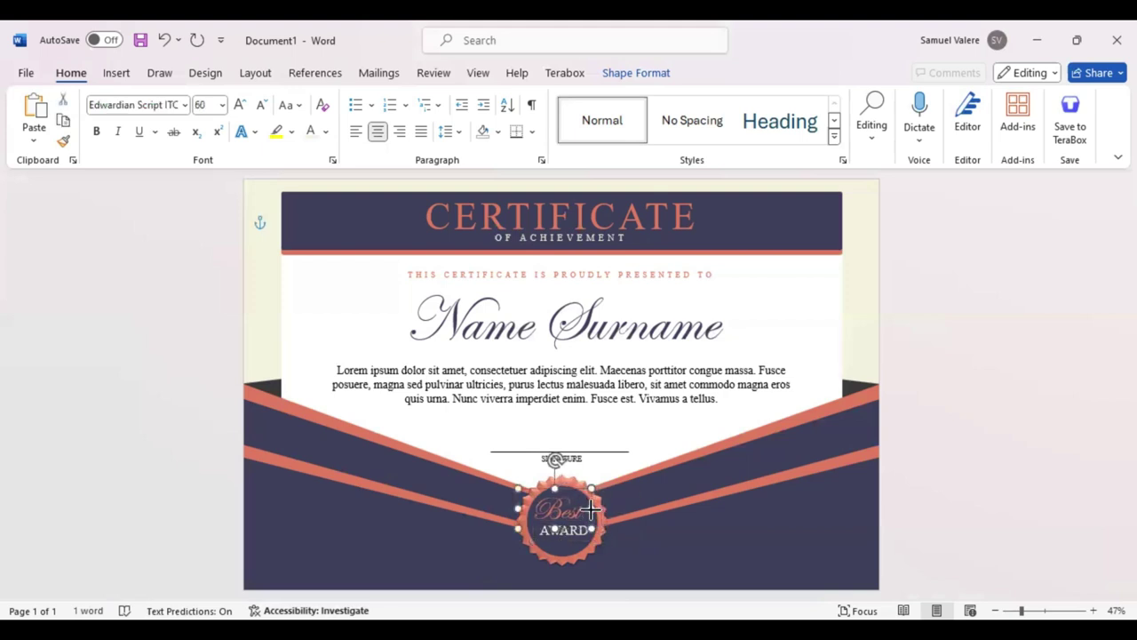
drag(599, 513, 599, 512)
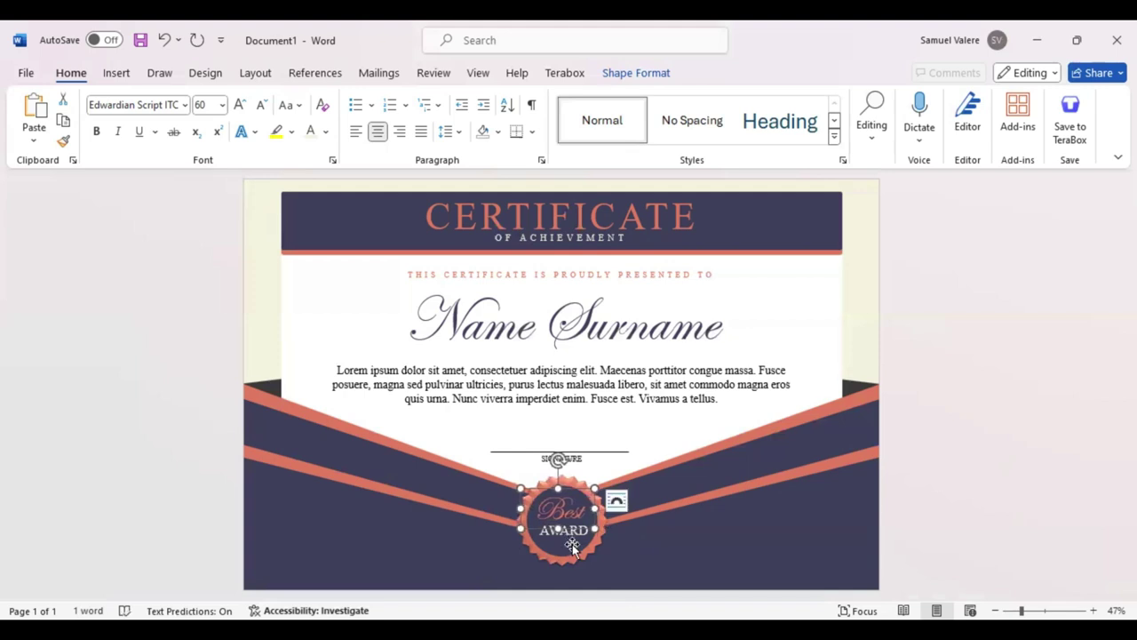
click(572, 544)
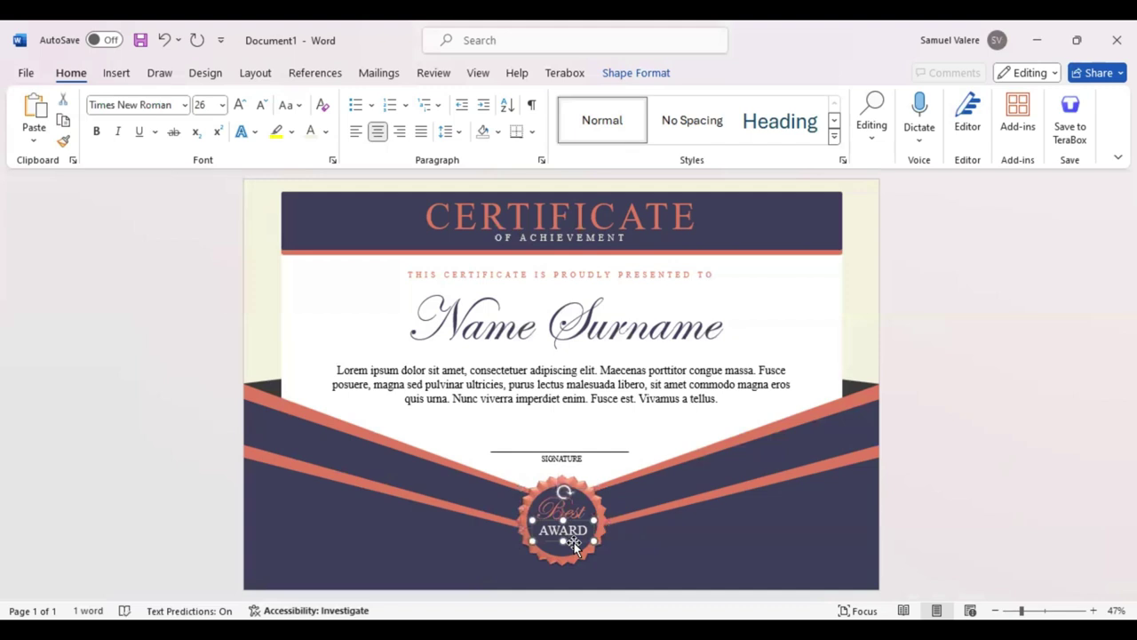
drag(573, 545, 572, 547)
click(555, 517)
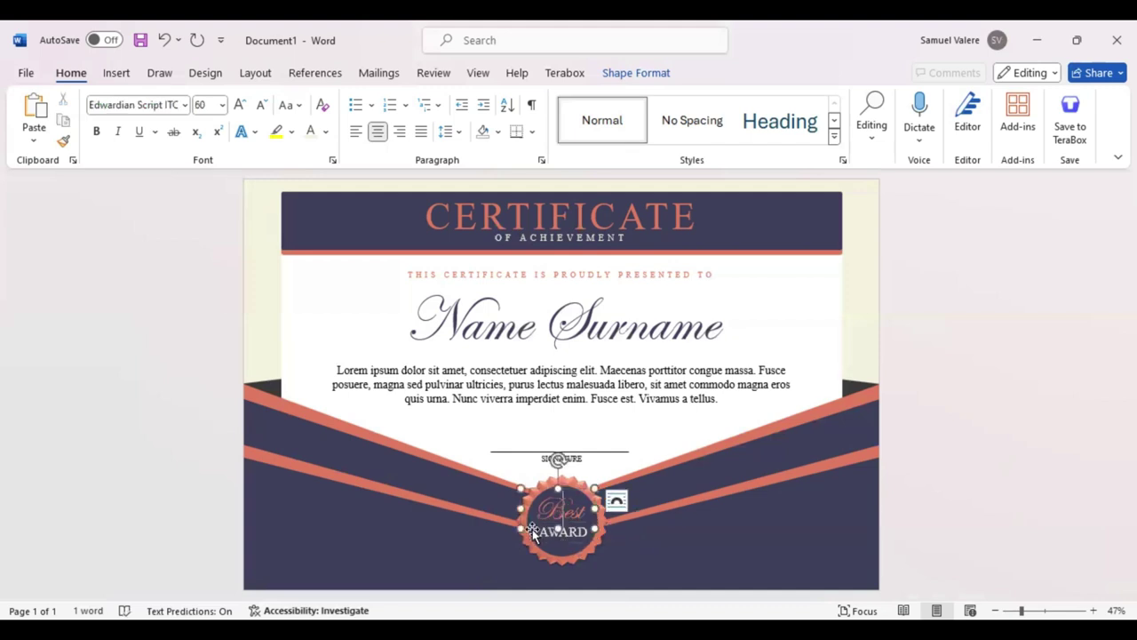